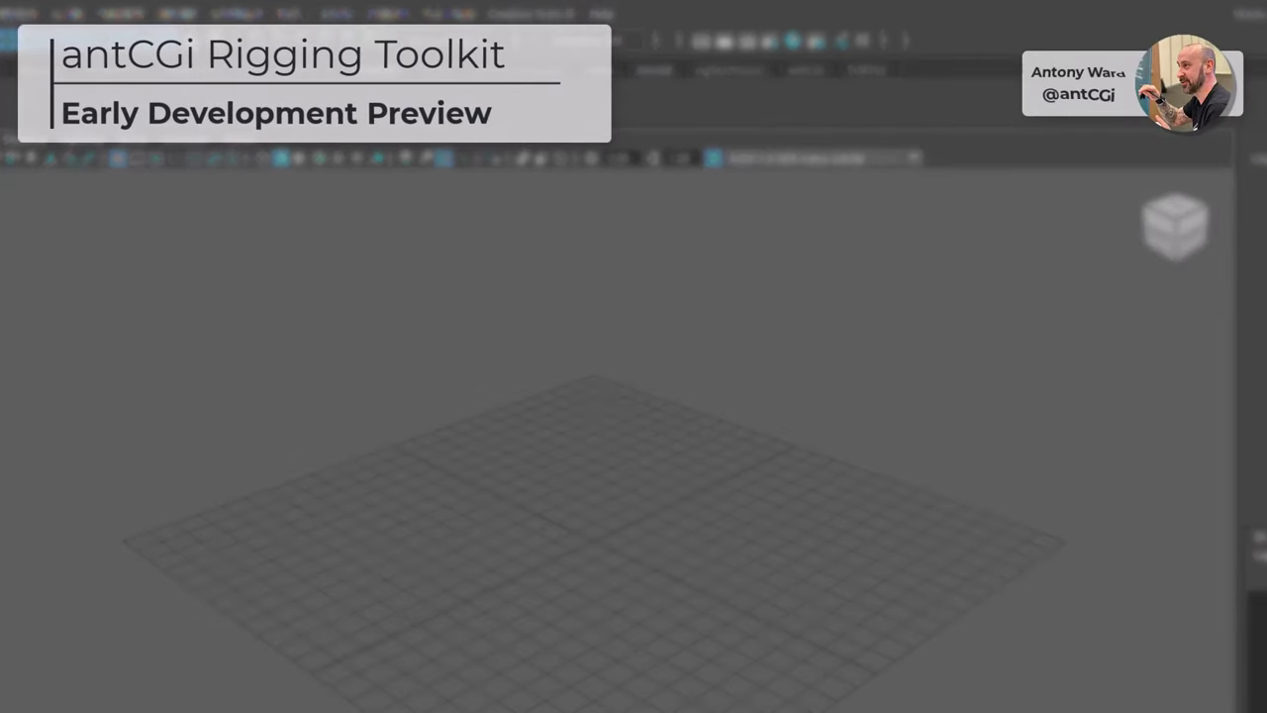
Adjust the scale of the generated creature skeleton
click(527, 14)
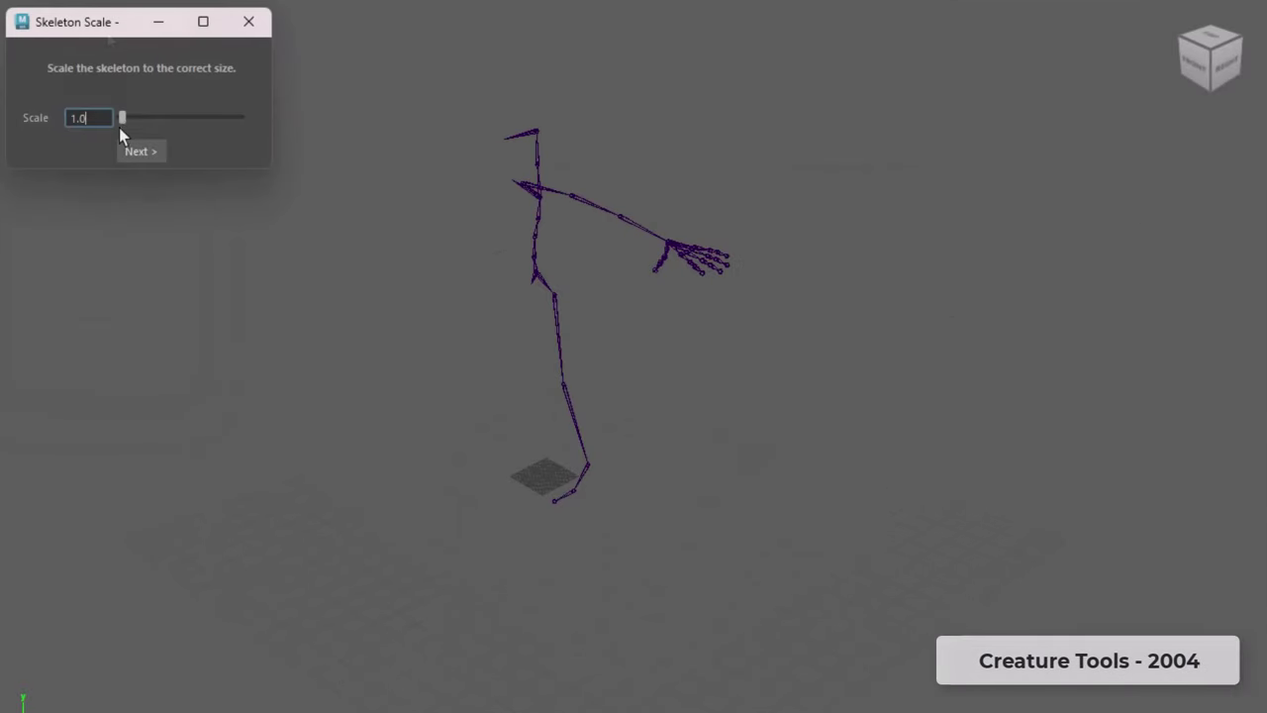
drag(119, 128, 122, 115)
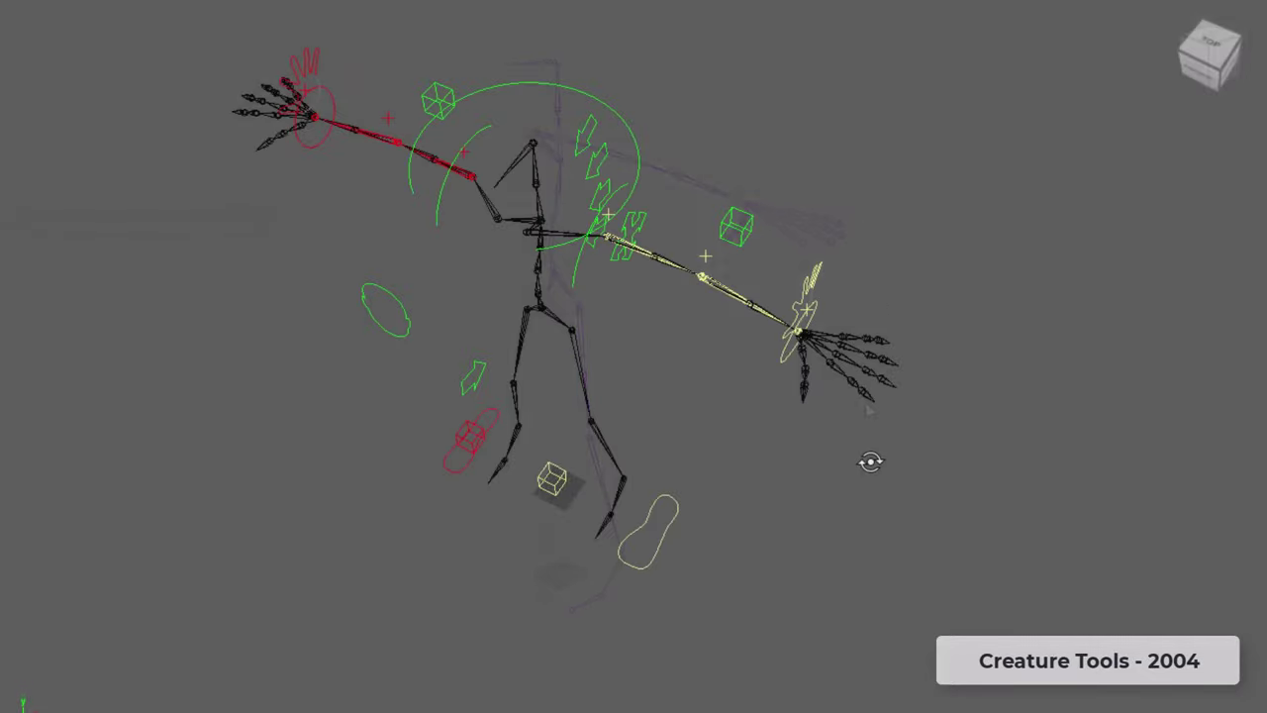
Try moving the main body control of the creature rig at the pelvis, and undo the change
alt+drag(868, 461, 721, 346)
click(661, 313)
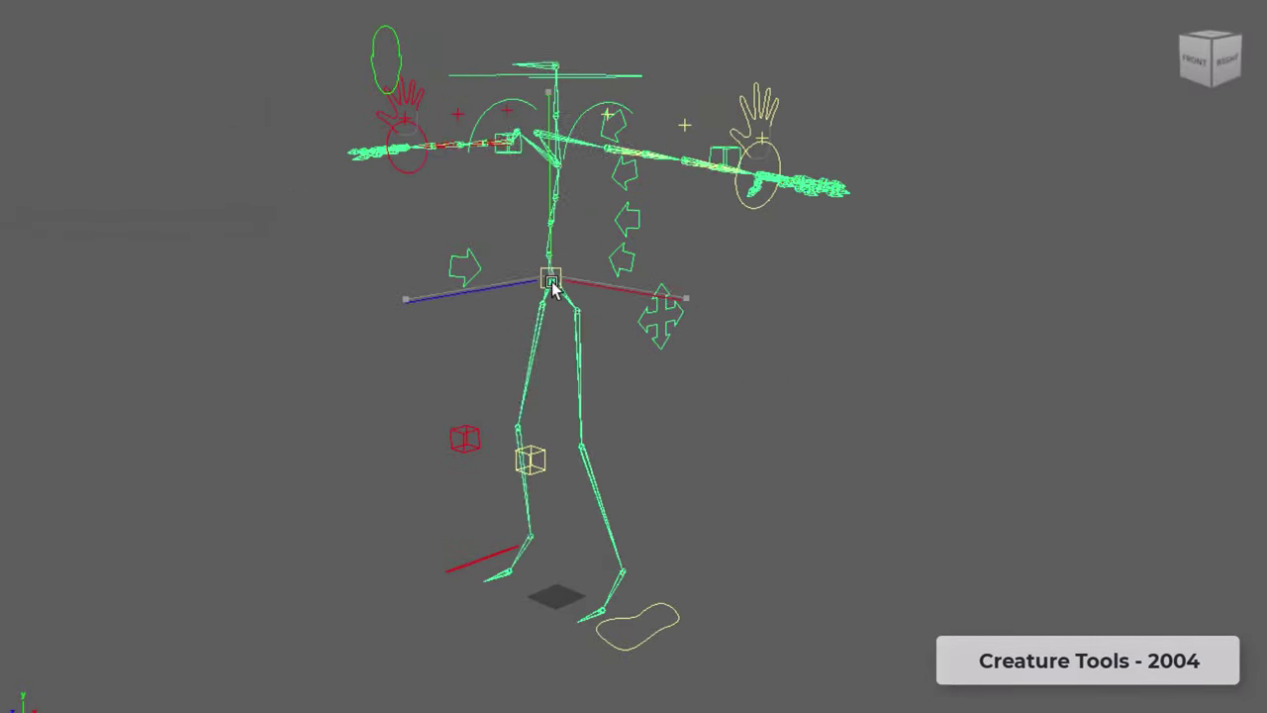
drag(553, 285, 540, 282)
key(ctrl+z)
Select the arrow-shaped control beside the pelvis and activate the Rotate tool for it
click(465, 264)
key(e)
alt+drag(481, 357, 617, 290)
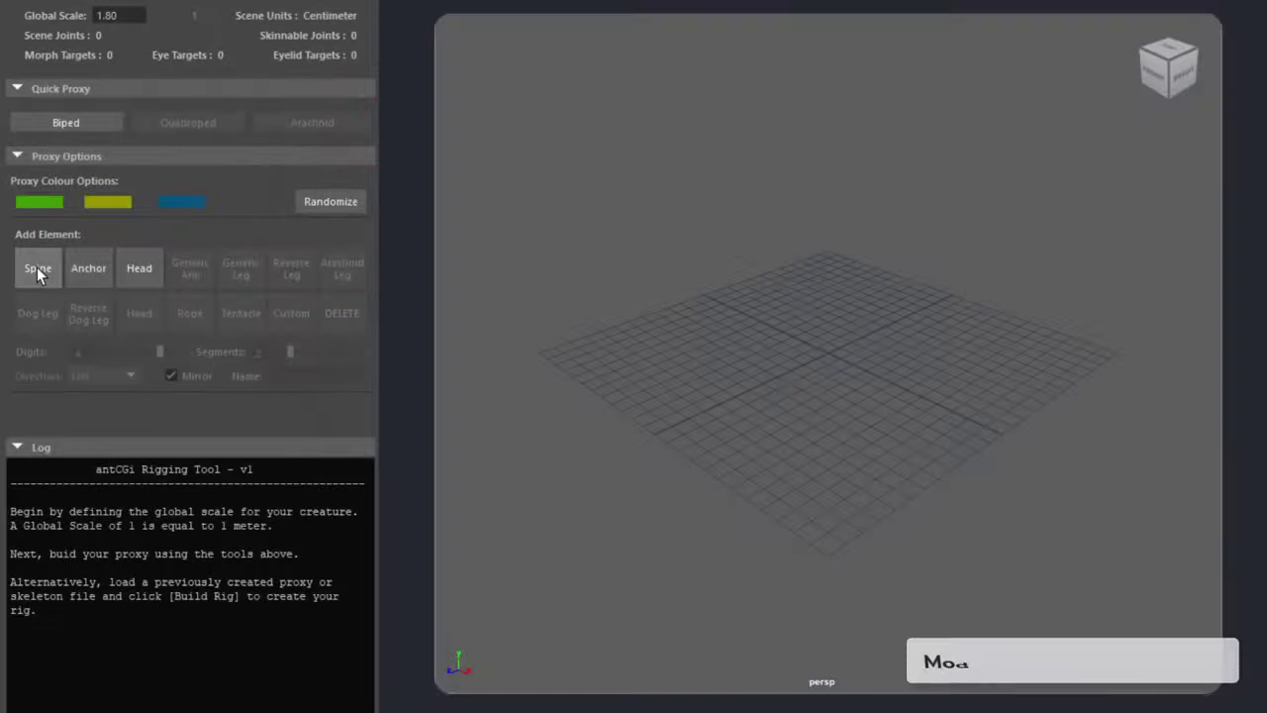
Add a Spine element to start the creature proxy at a global scale of 1.80
click(40, 269)
alt+drag(959, 316, 931, 295)
alt+right_drag(930, 295, 721, 288)
alt+drag(721, 288, 792, 307)
Add a mirrored Generic Arm with 4 digits to the upper torso block of the proxy
click(828, 222)
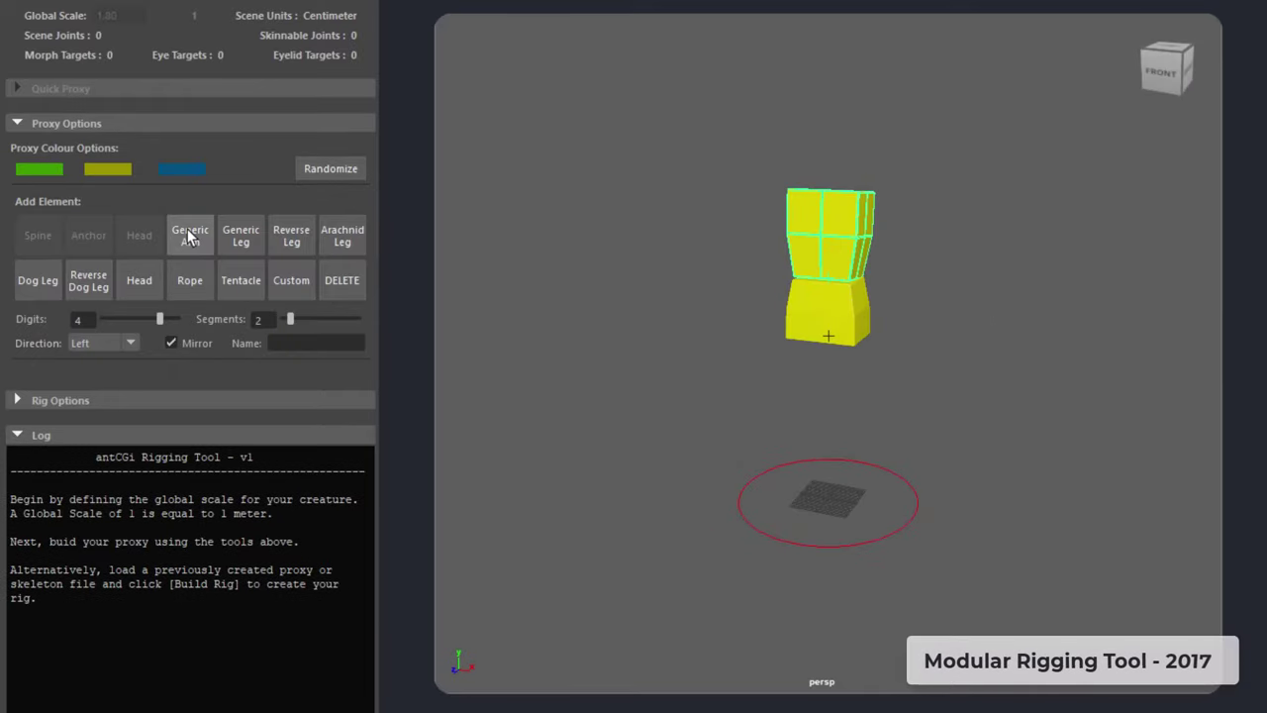
click(189, 237)
alt+drag(990, 415, 861, 401)
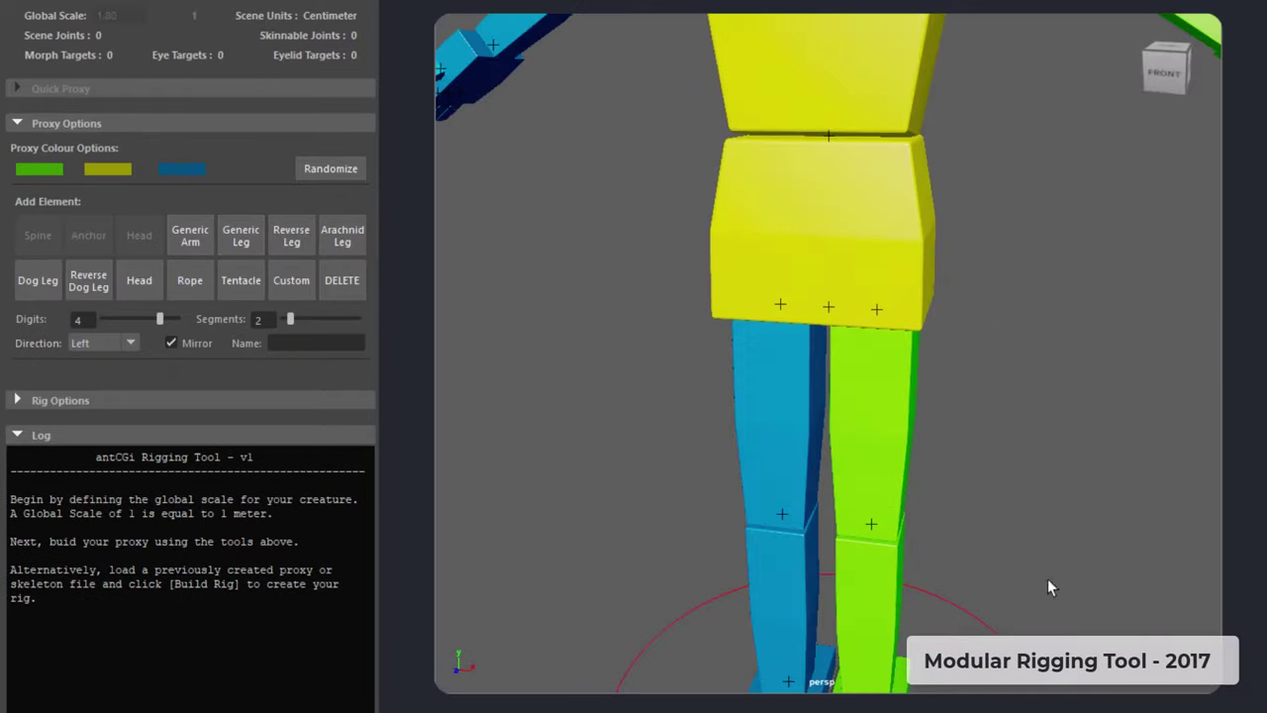
Open the rig options and build the full rig at High resolution, accepting the deletion of the proxy
alt+right_drag(1047, 586, 930, 545)
alt+middle_drag(930, 545, 896, 297)
alt+drag(896, 297, 848, 294)
alt+middle_drag(848, 294, 876, 428)
alt+drag(876, 428, 908, 458)
scroll(149, 297, down, 1)
click(93, 339)
scroll(304, 400, down, 2)
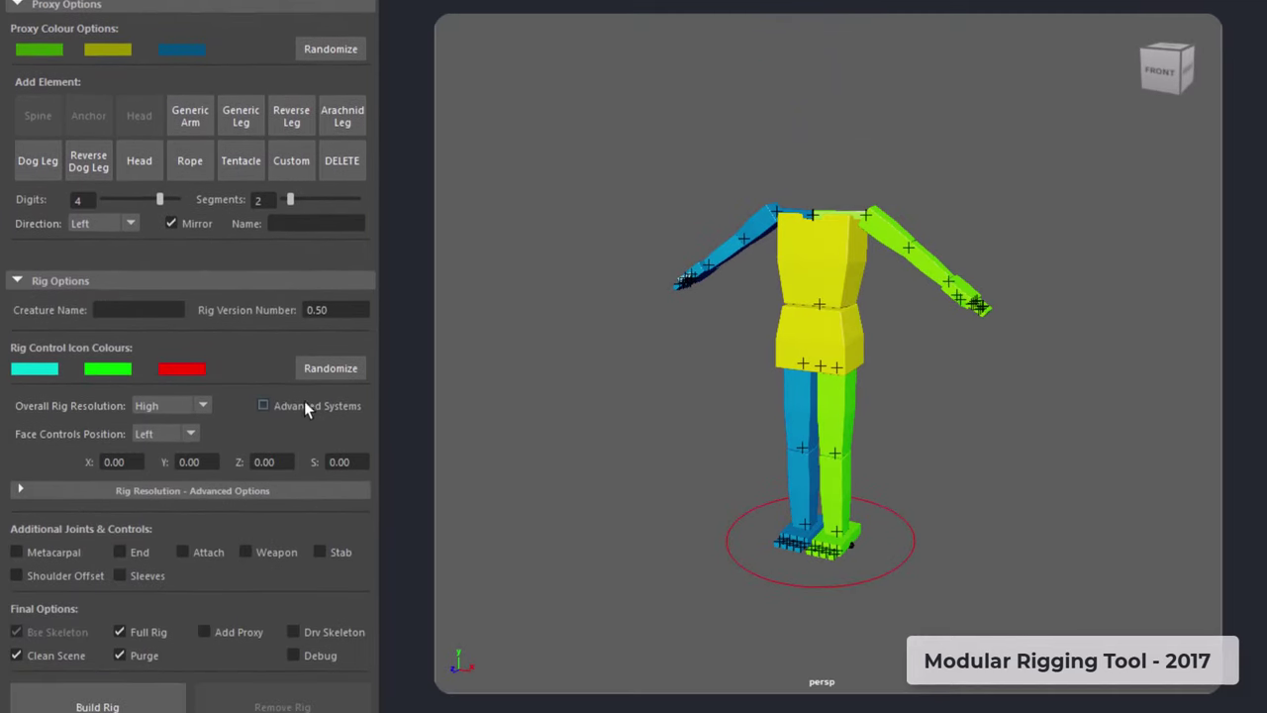
click(104, 663)
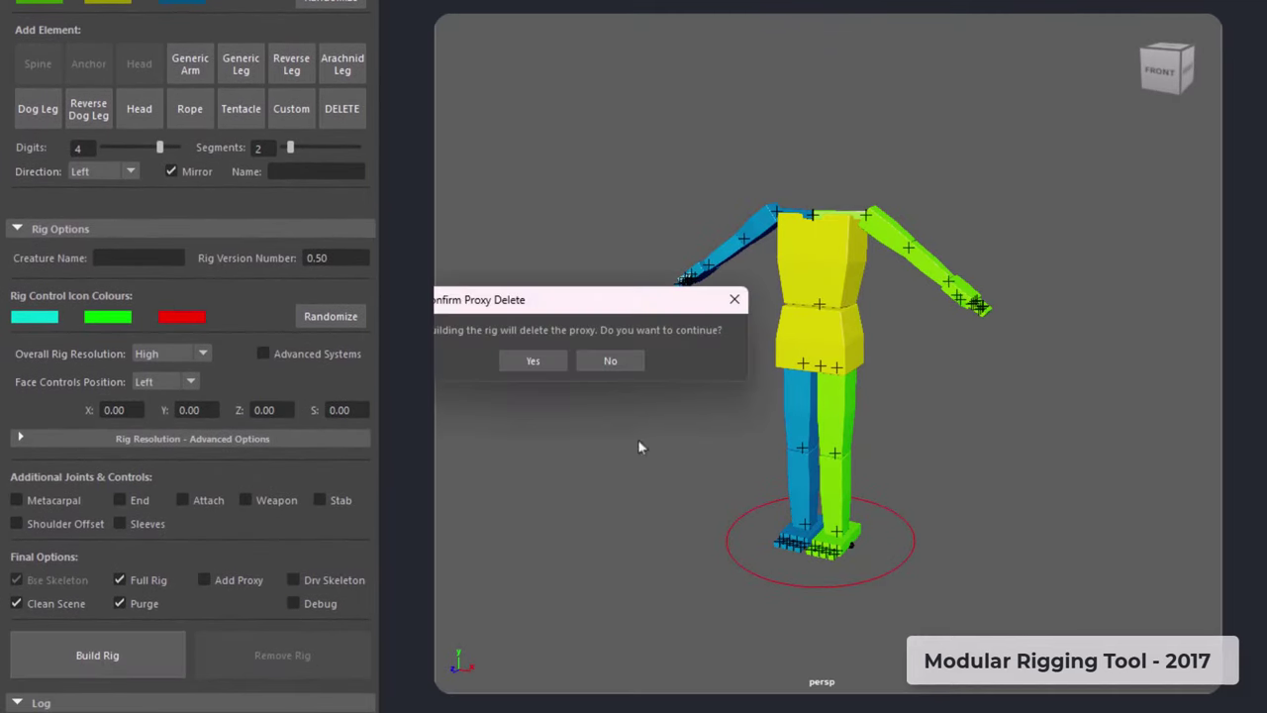
click(533, 360)
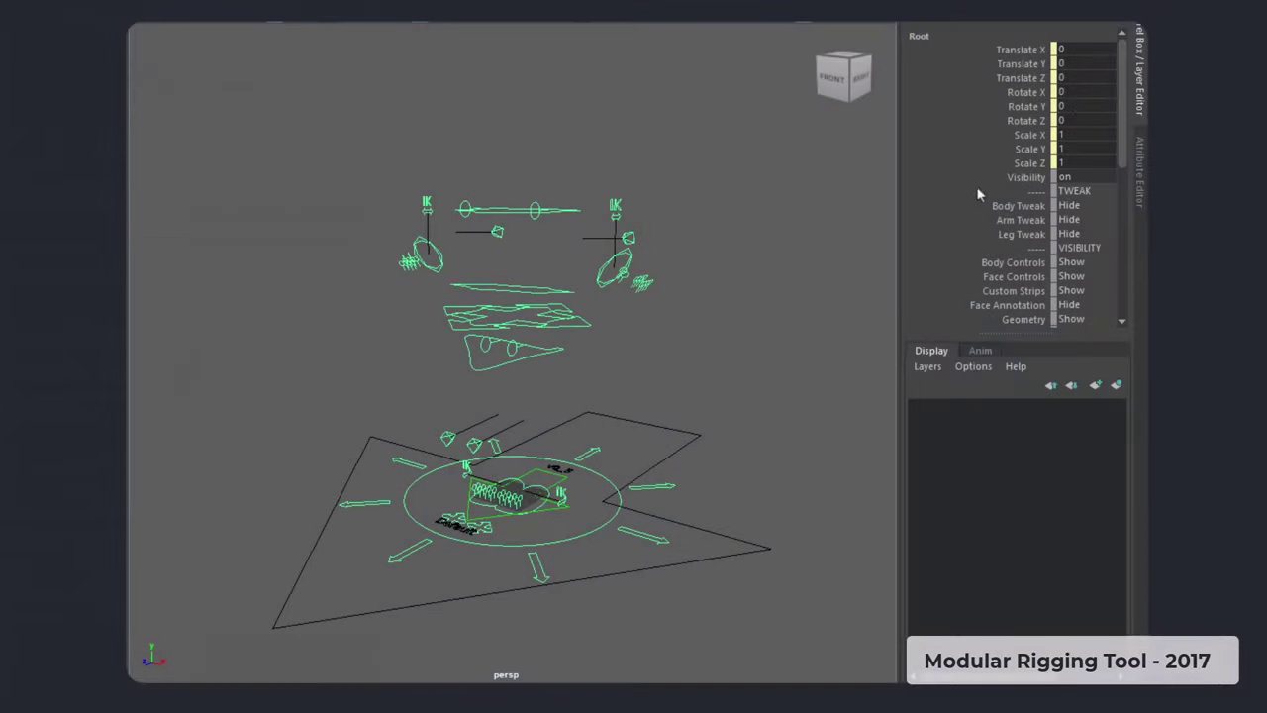
Show the rig's skeleton through the Skeleton attribute of the root control
scroll(974, 196, down, 4)
click(976, 275)
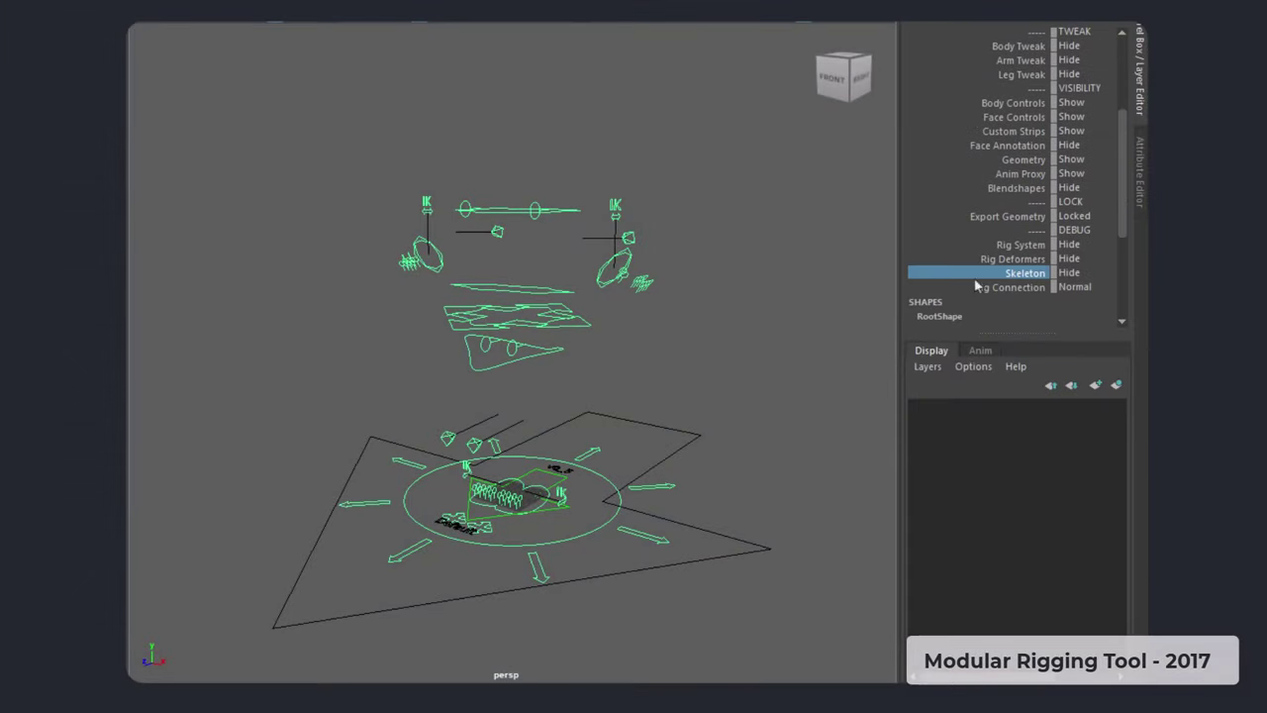
middle_drag(693, 367, 727, 367)
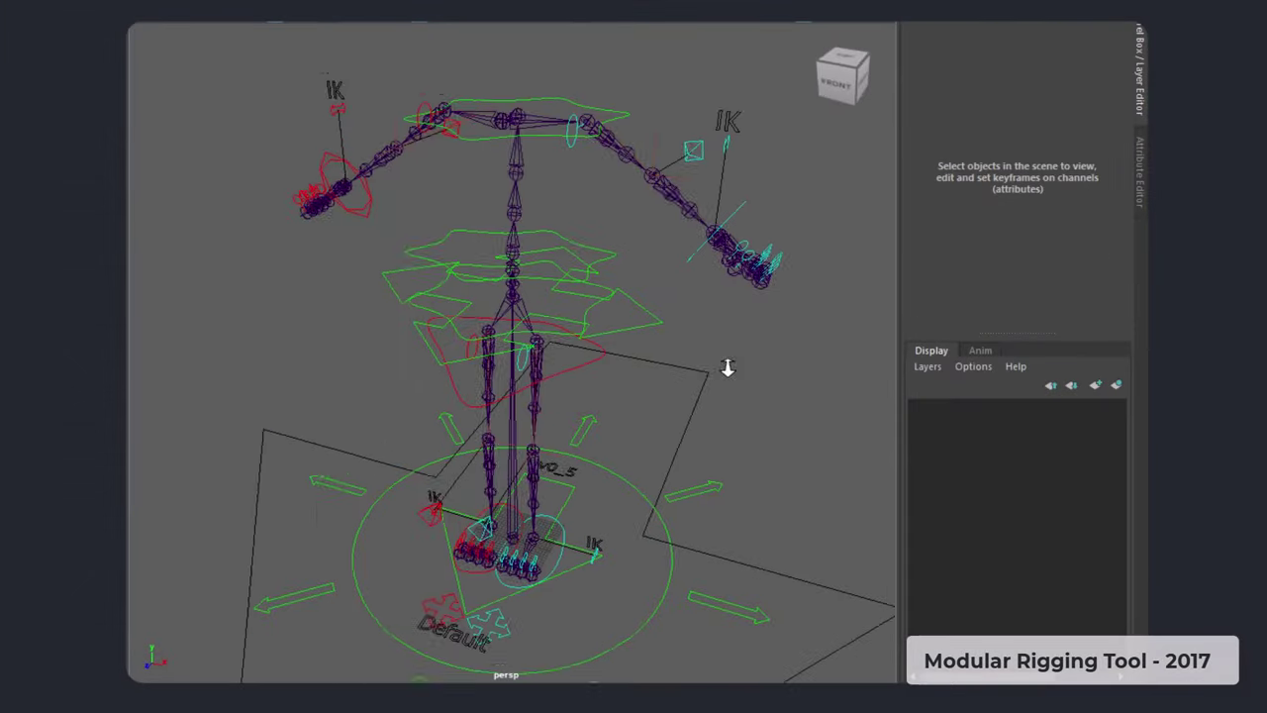
alt+drag(726, 367, 798, 238)
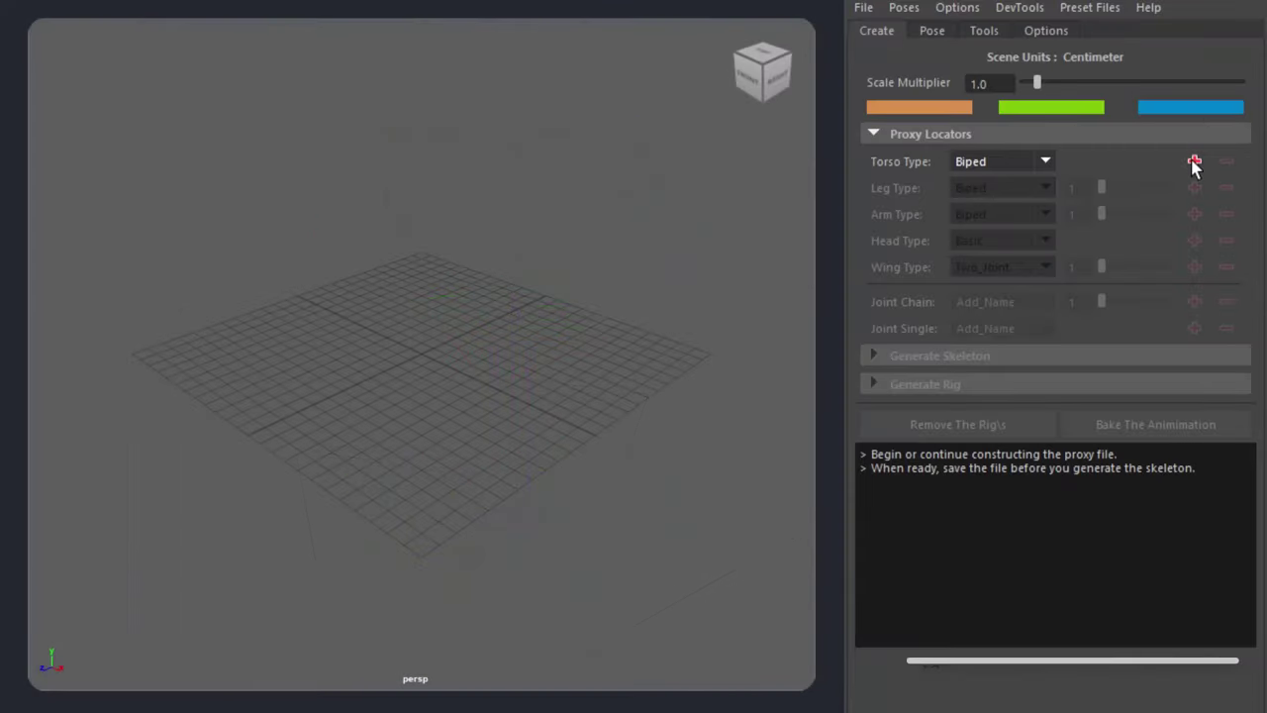
Add a Biped torso proxy and attach an Arachnid leg to its lowest locator
click(1193, 161)
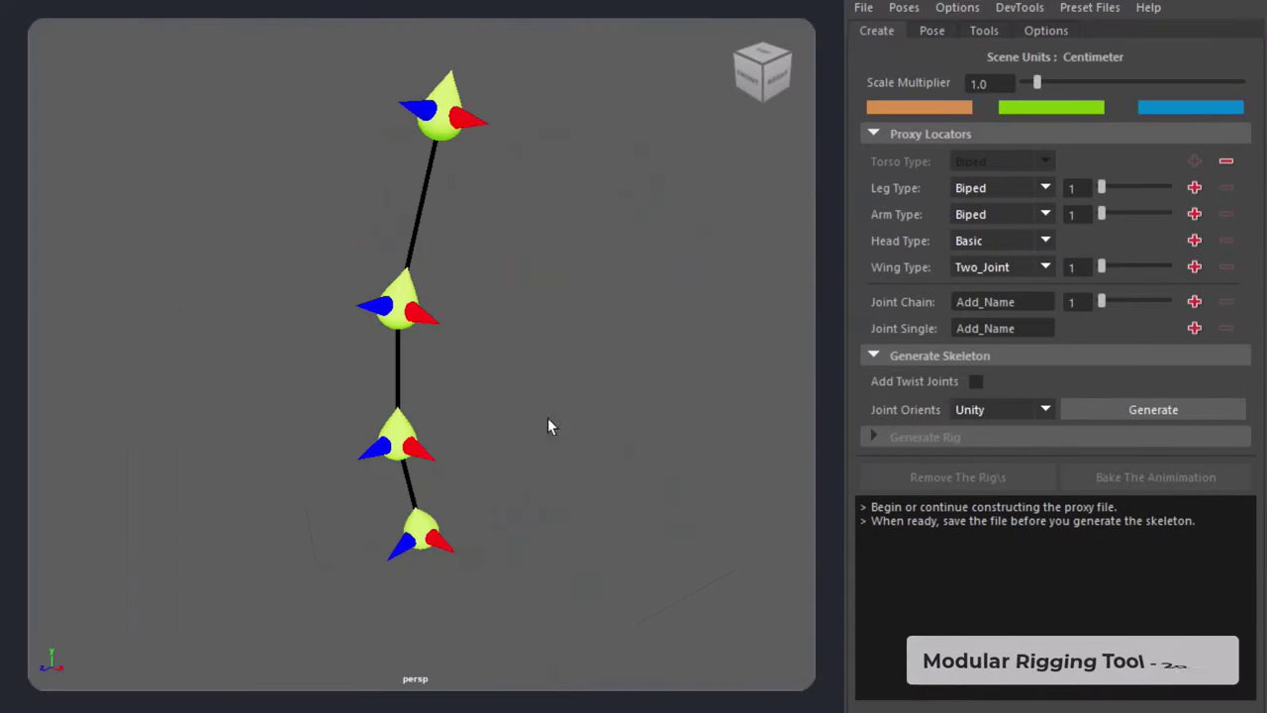
click(419, 427)
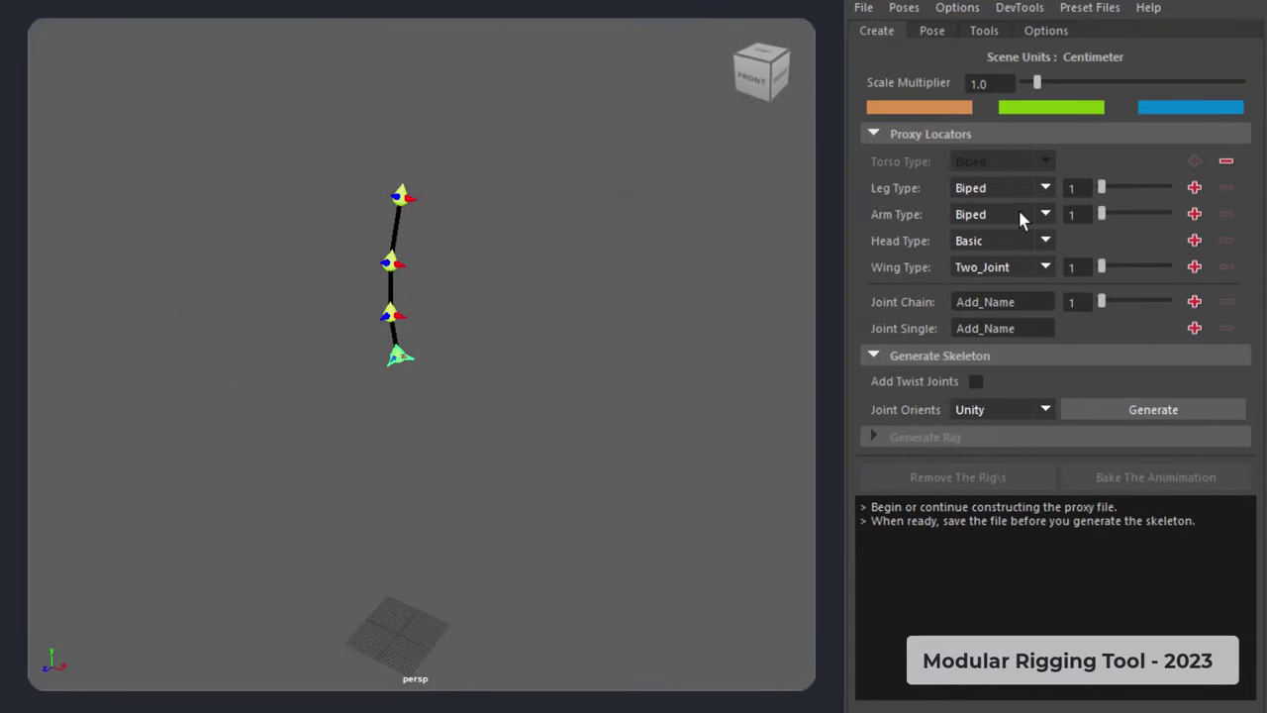
click(1045, 188)
click(1023, 251)
click(1194, 188)
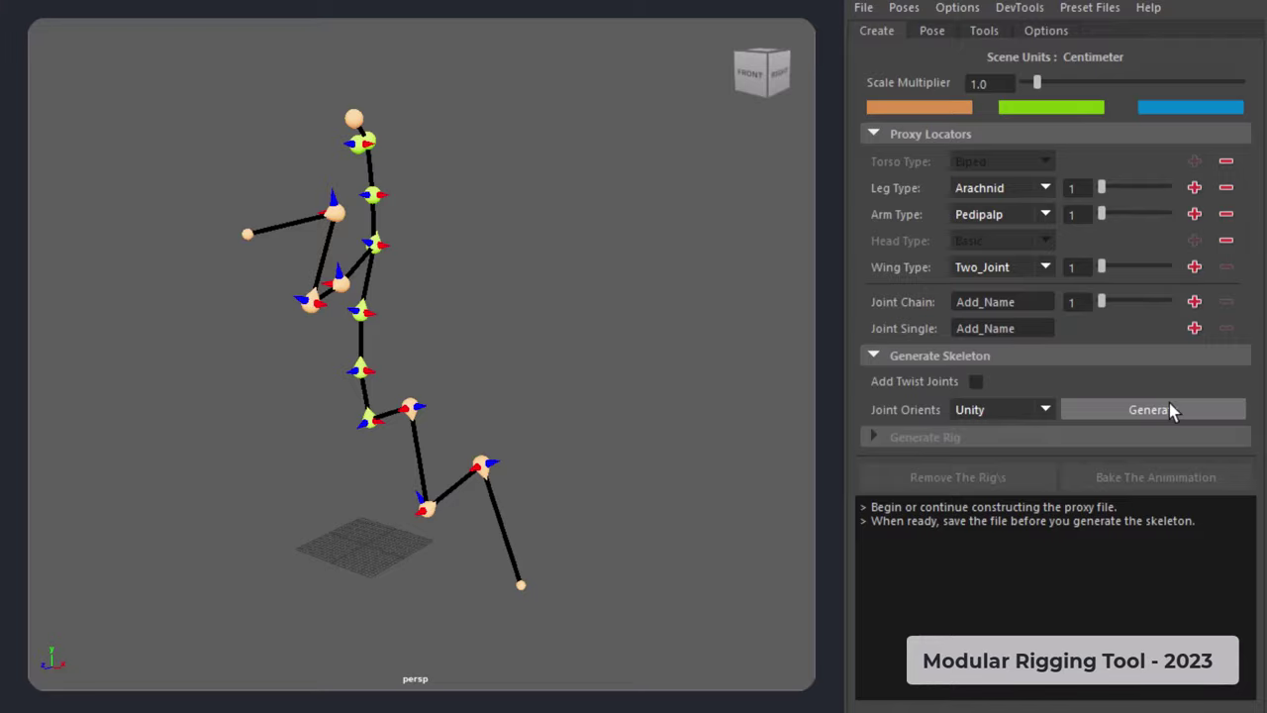
Generate the Unity-oriented skeleton from the proxy locators and build a Basic rig on it
click(1148, 410)
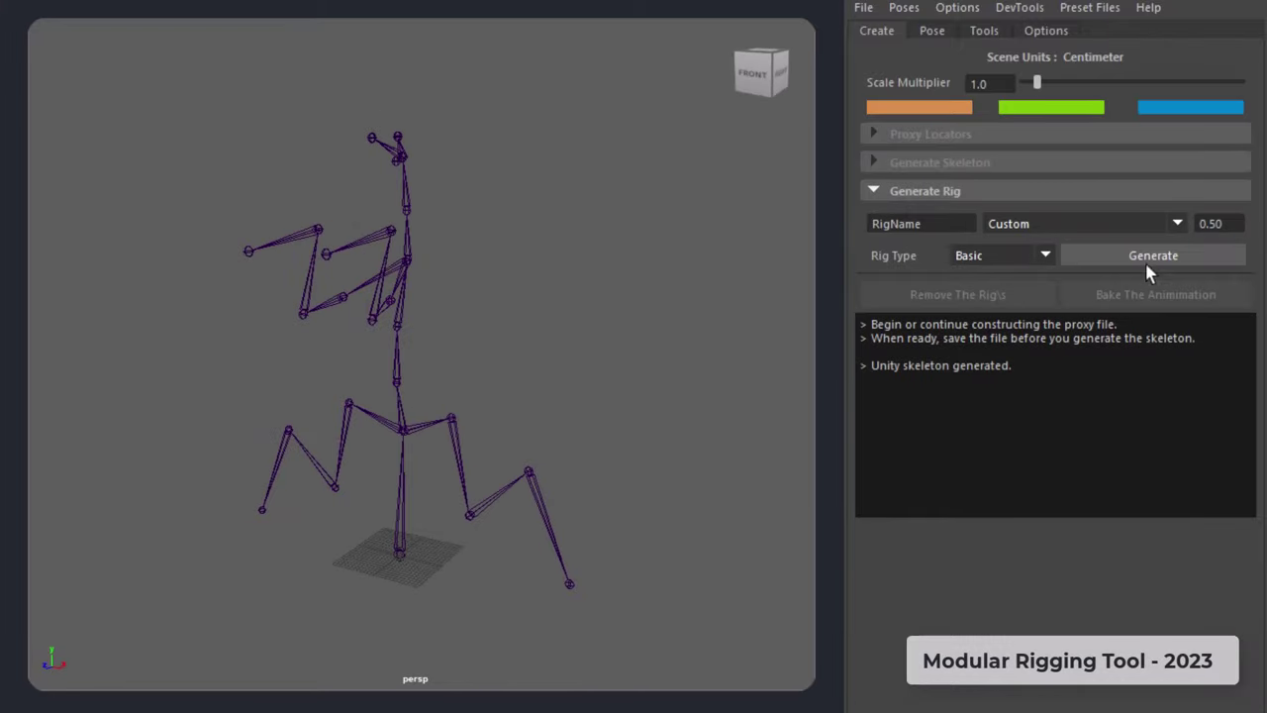
click(1079, 259)
click(636, 424)
alt+drag(635, 423, 656, 283)
Test the selection of individual arm controls with the body pose picker
click(656, 281)
click(1105, 230)
click(1080, 256)
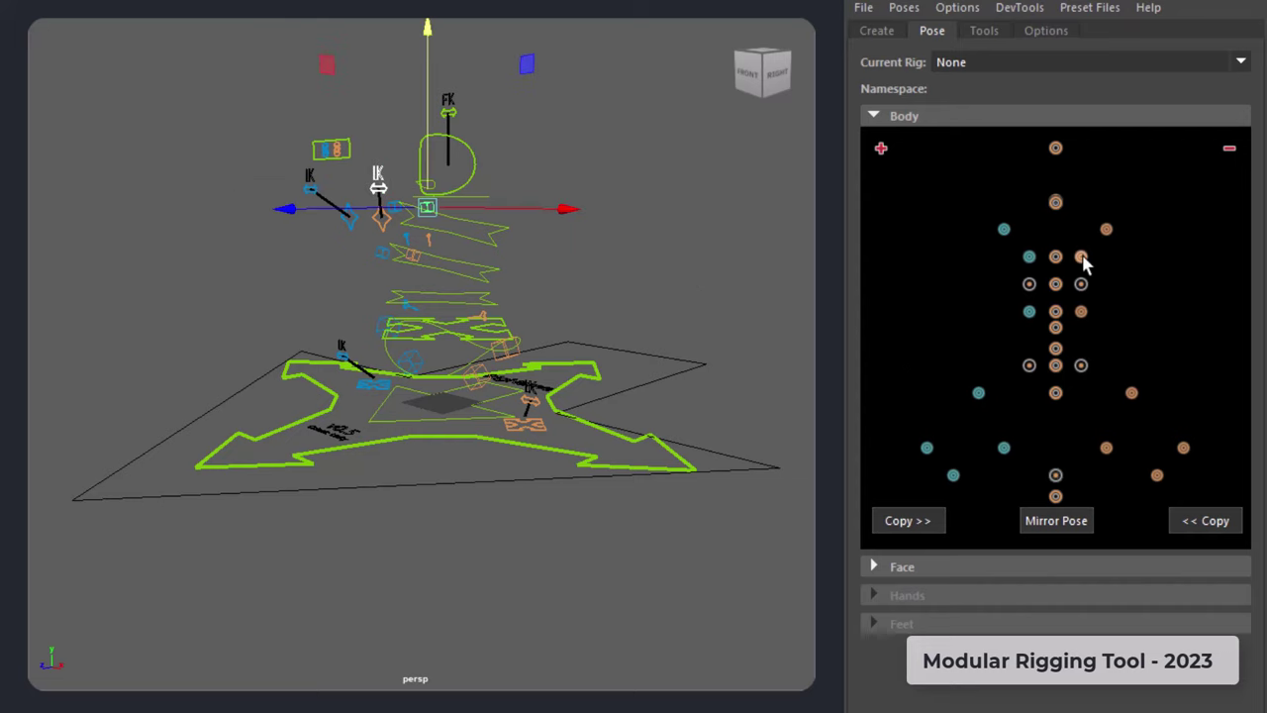
click(1229, 150)
Review the animation tools and set the pose picker's current rig to None
click(984, 31)
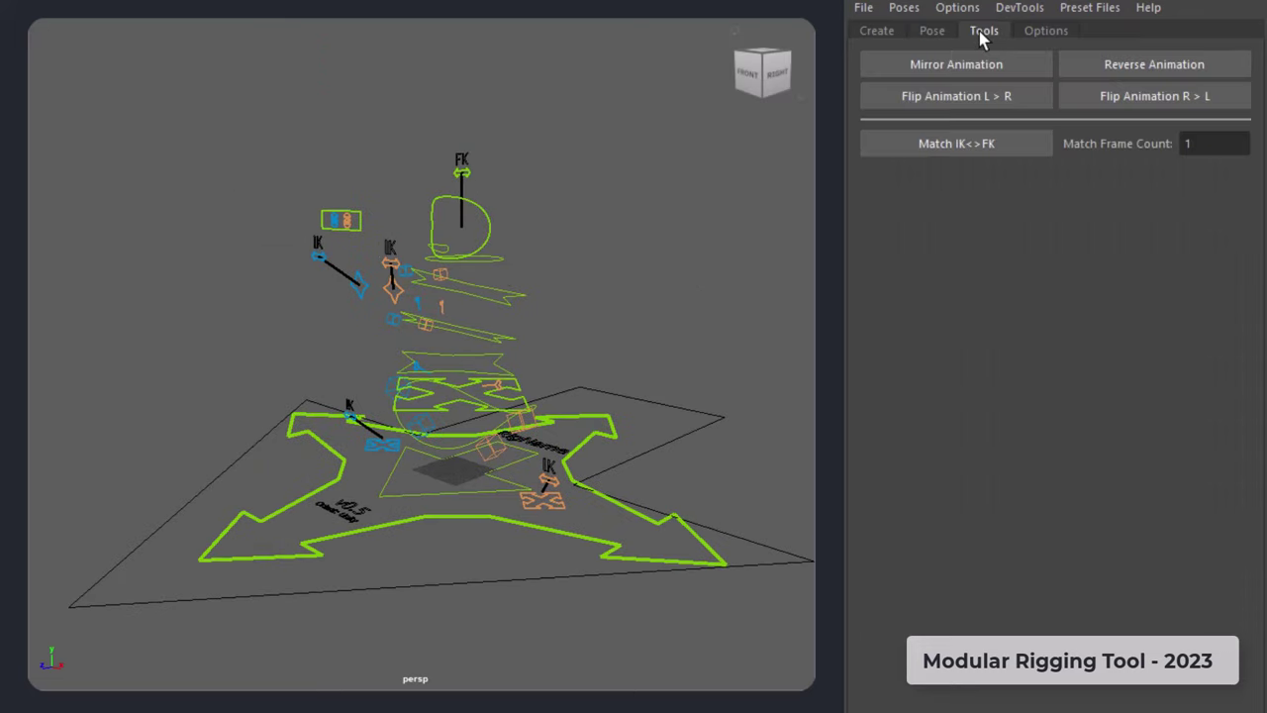
click(933, 33)
click(1240, 61)
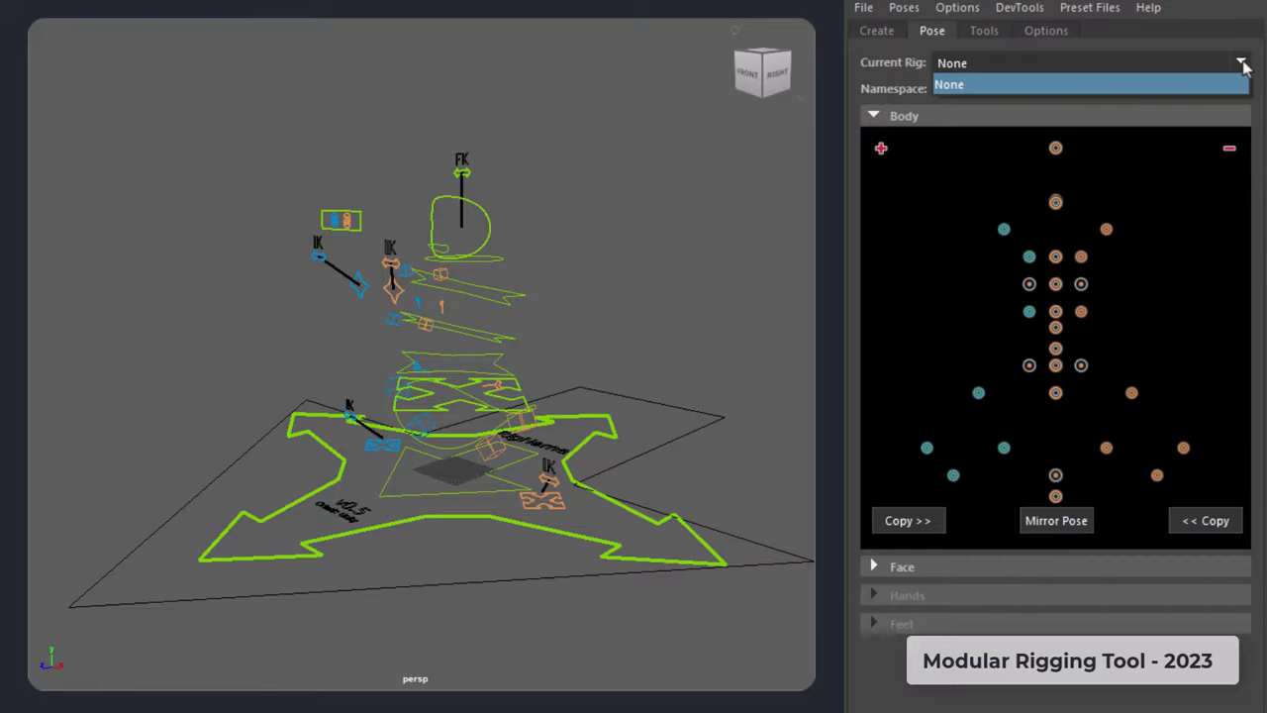
click(950, 85)
Select the main body control at the hips from the body pose picker
click(1055, 392)
alt+drag(383, 413, 396, 435)
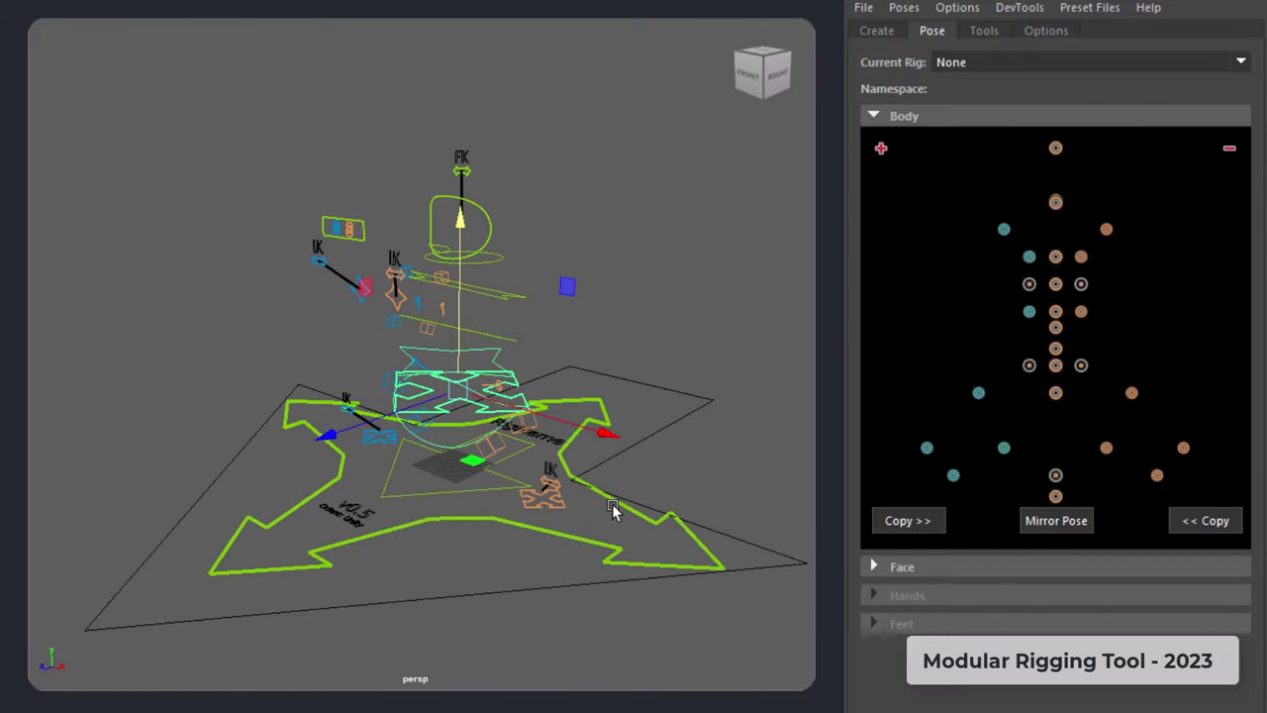
click(613, 509)
Try moving an upper-body control of the arachnid rig, and undo the change
scroll(676, 347, up, 3)
click(676, 347)
alt+drag(318, 158, 294, 150)
click(295, 151)
drag(295, 150, 266, 212)
key(ctrl+z)
Move the main body control at the hips to test the rig, and select a leg control from the pose picker
click(373, 455)
alt+drag(374, 456, 425, 406)
drag(446, 368, 461, 316)
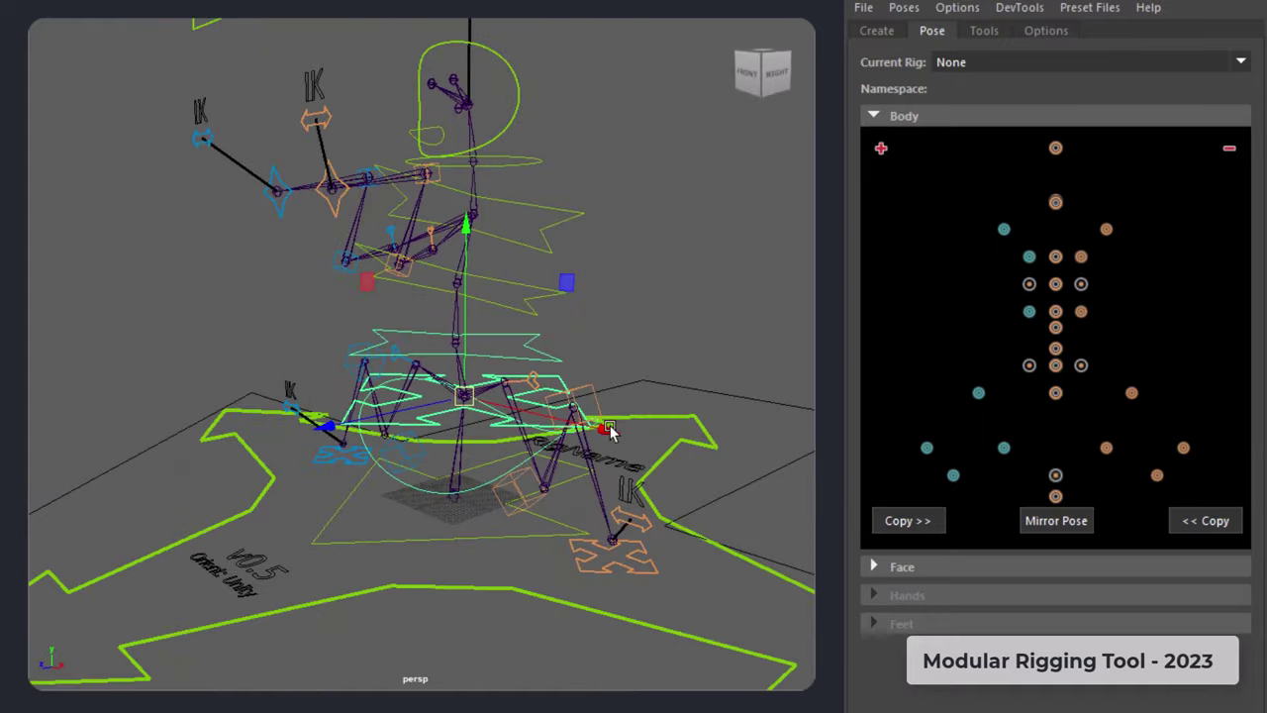
click(1106, 447)
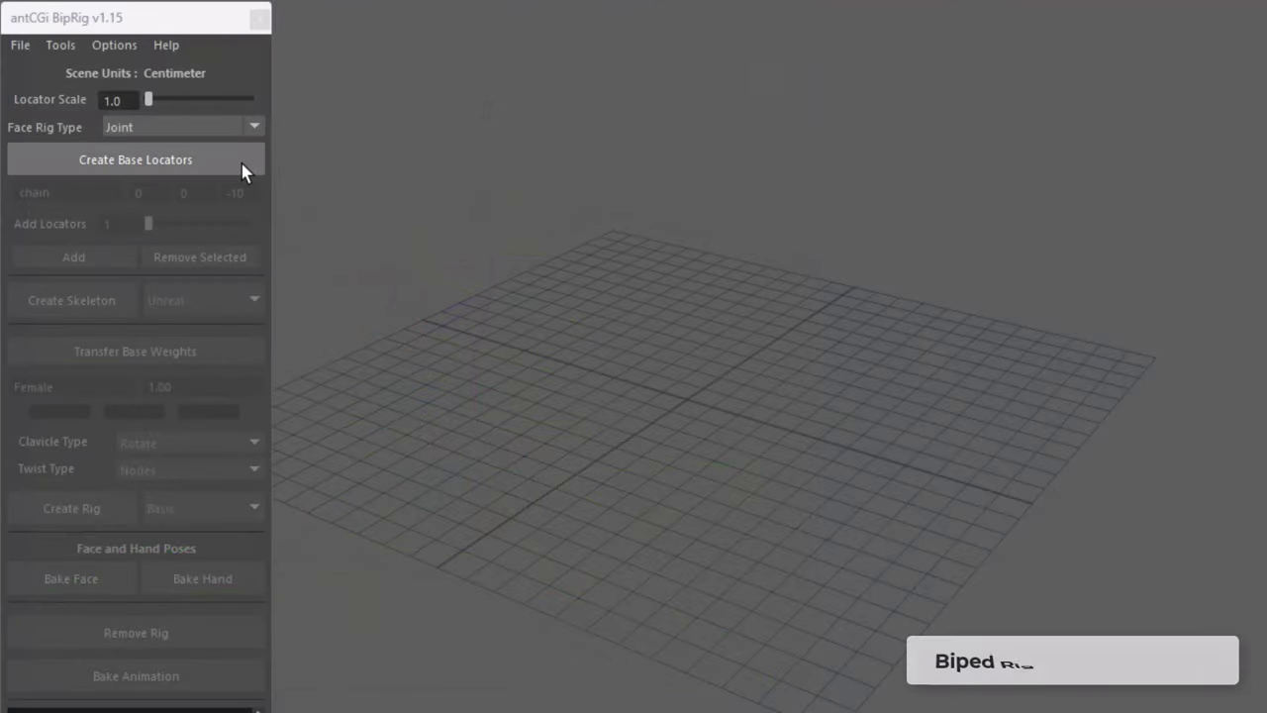
Create the biped base locators with the Joint face rig type and generate an Unreal skeleton from them
click(243, 164)
alt+drag(915, 463, 865, 438)
click(203, 300)
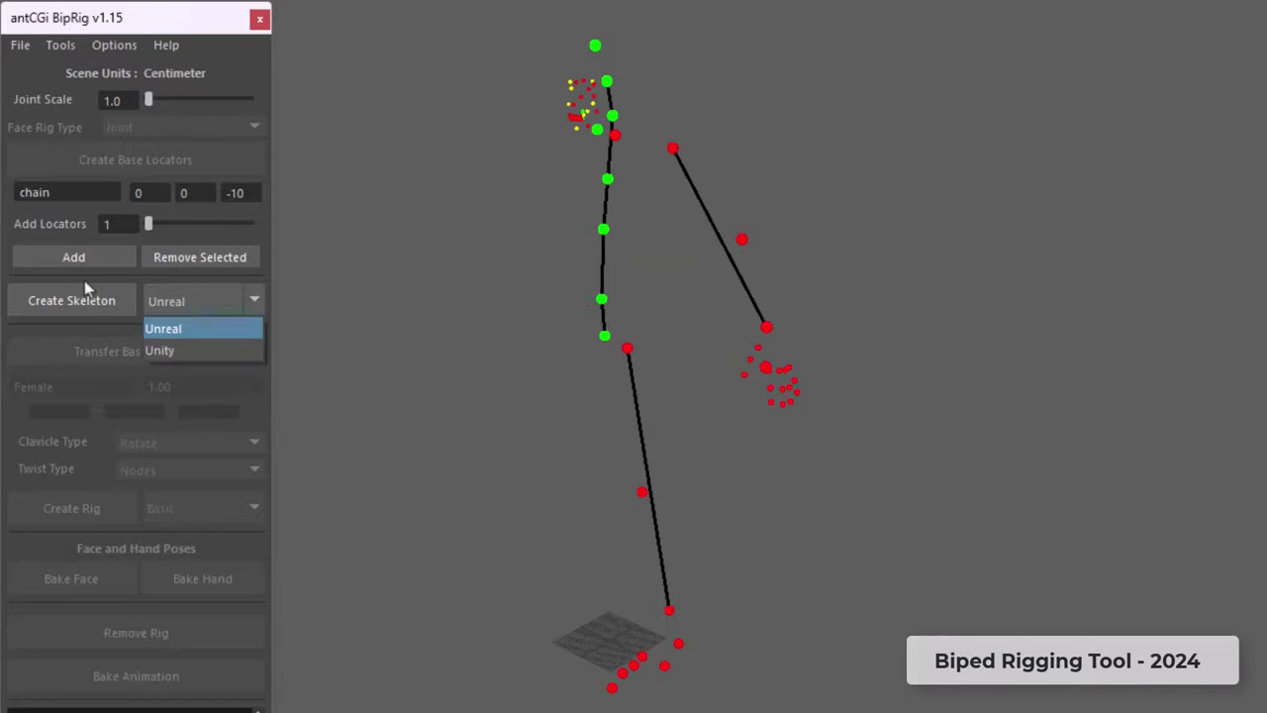
click(86, 304)
click(86, 305)
alt+drag(336, 379, 907, 523)
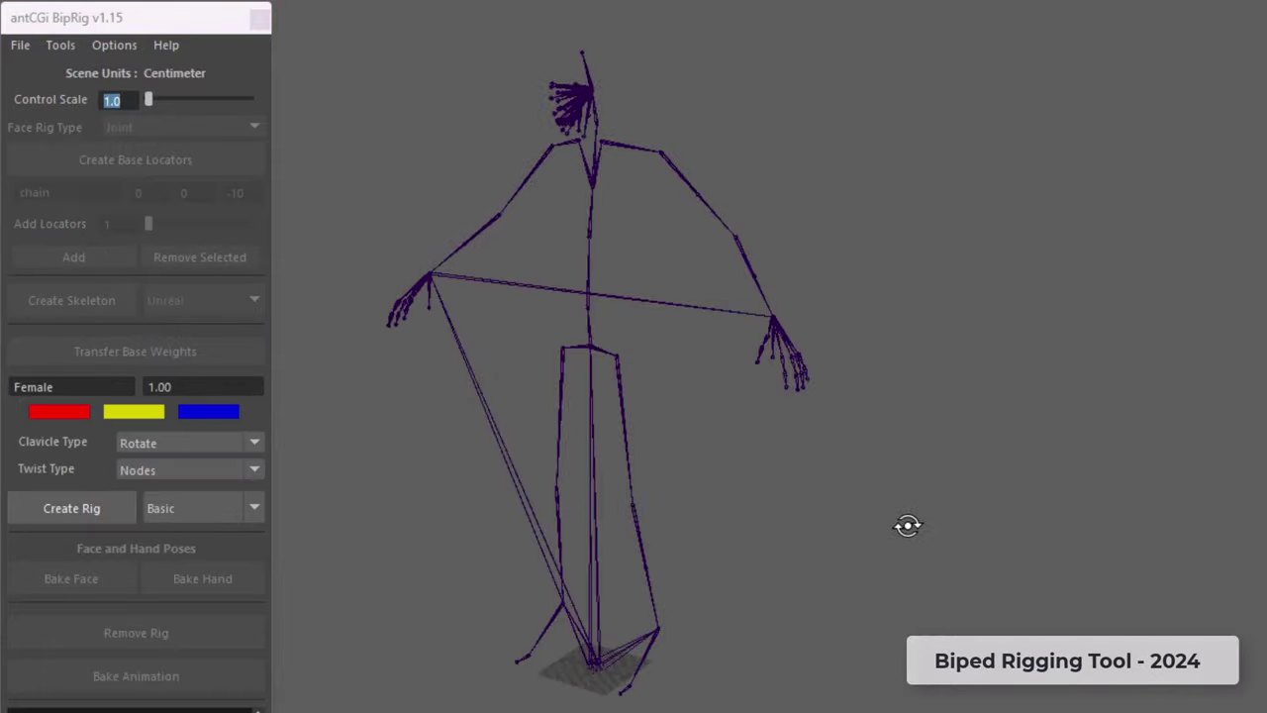
Create a Basic biped rig with the Rotate clavicle type and the Nodes twist type
click(91, 510)
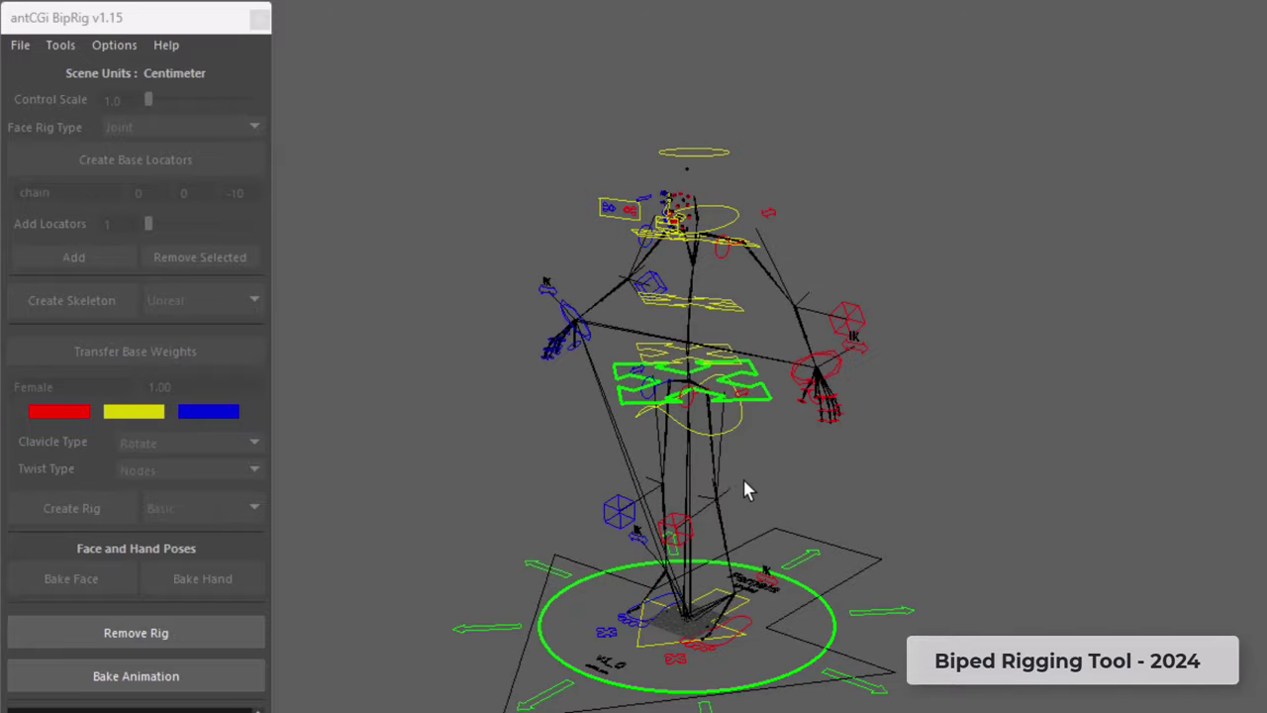
alt+right_drag(743, 489, 1191, 486)
alt+drag(1190, 486, 911, 610)
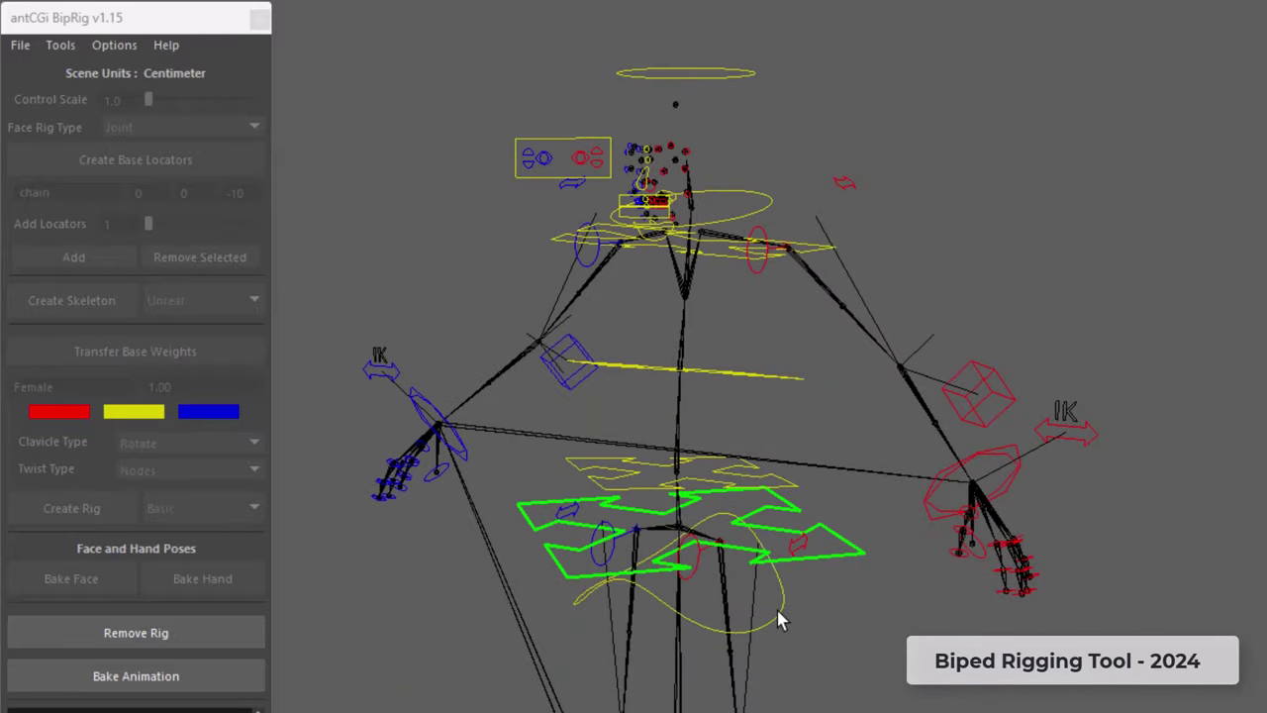
Try rotating the yellow hip control of the biped rig, and undo the change
click(778, 610)
drag(656, 426, 680, 393)
key(ctrl+z)
Try rotating the green main body control of the biped rig, and undo the change
click(985, 685)
click(847, 540)
drag(689, 489, 654, 486)
key(ctrl+z)
Move the green main body control to check how the biped rig's limbs follow
key(w)
mouse_move(689, 557)
mouse_down()
mouse_move(757, 584)
mouse_move(677, 577)
mouse_up()
alt+drag(944, 643, 891, 604)
scroll(880, 597, down, 2)
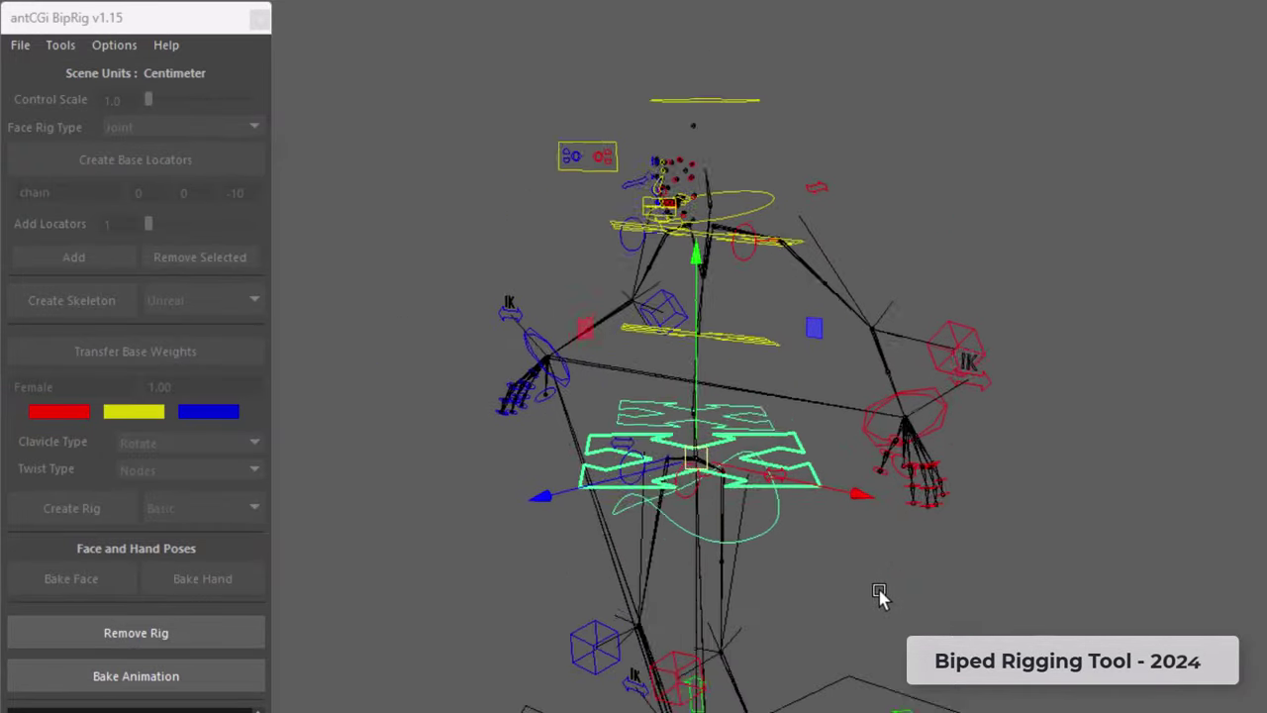
alt+drag(975, 665, 1030, 679)
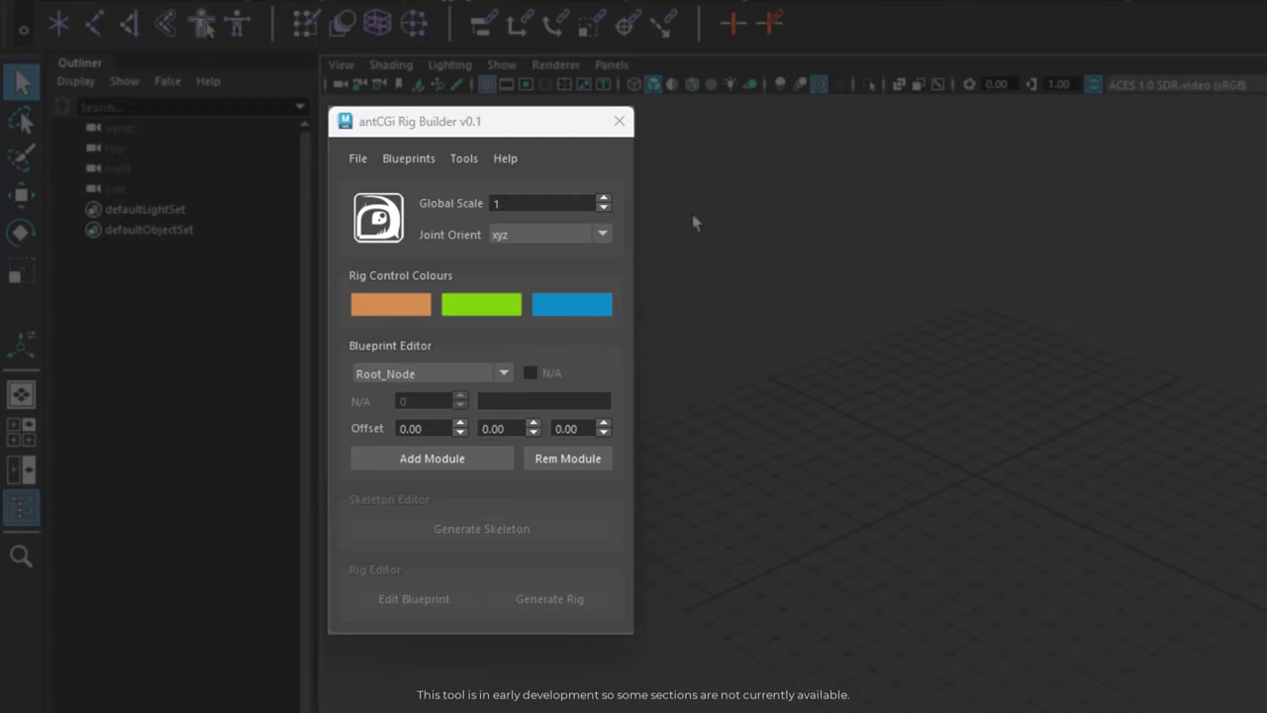
Add a Spine_Vertical module to the blueprint at a global scale of 1 and zero offset
click(569, 134)
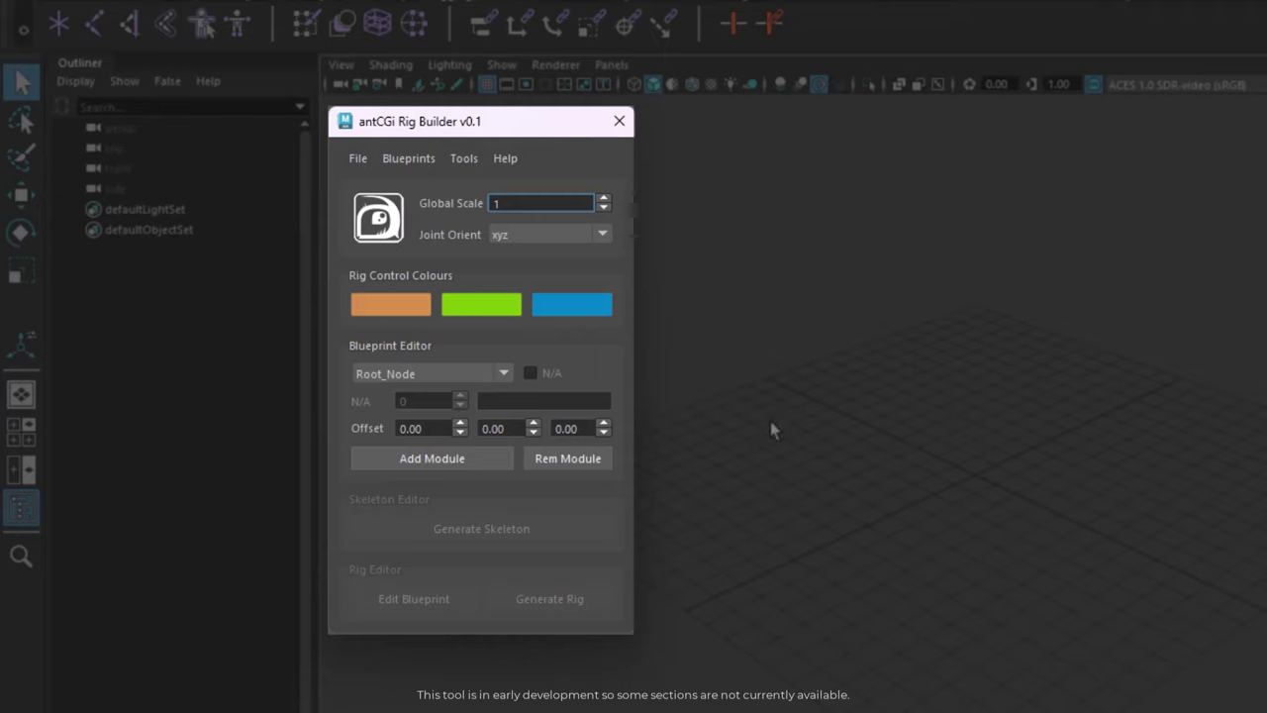
click(504, 374)
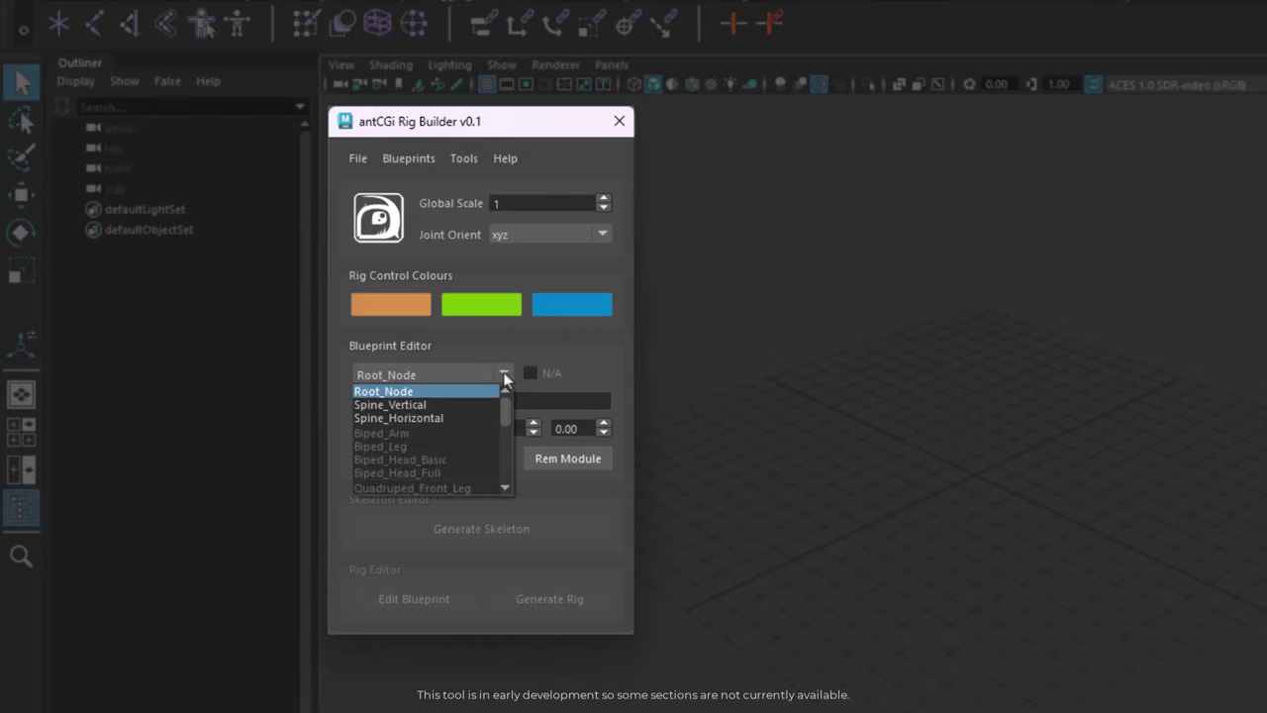
click(458, 410)
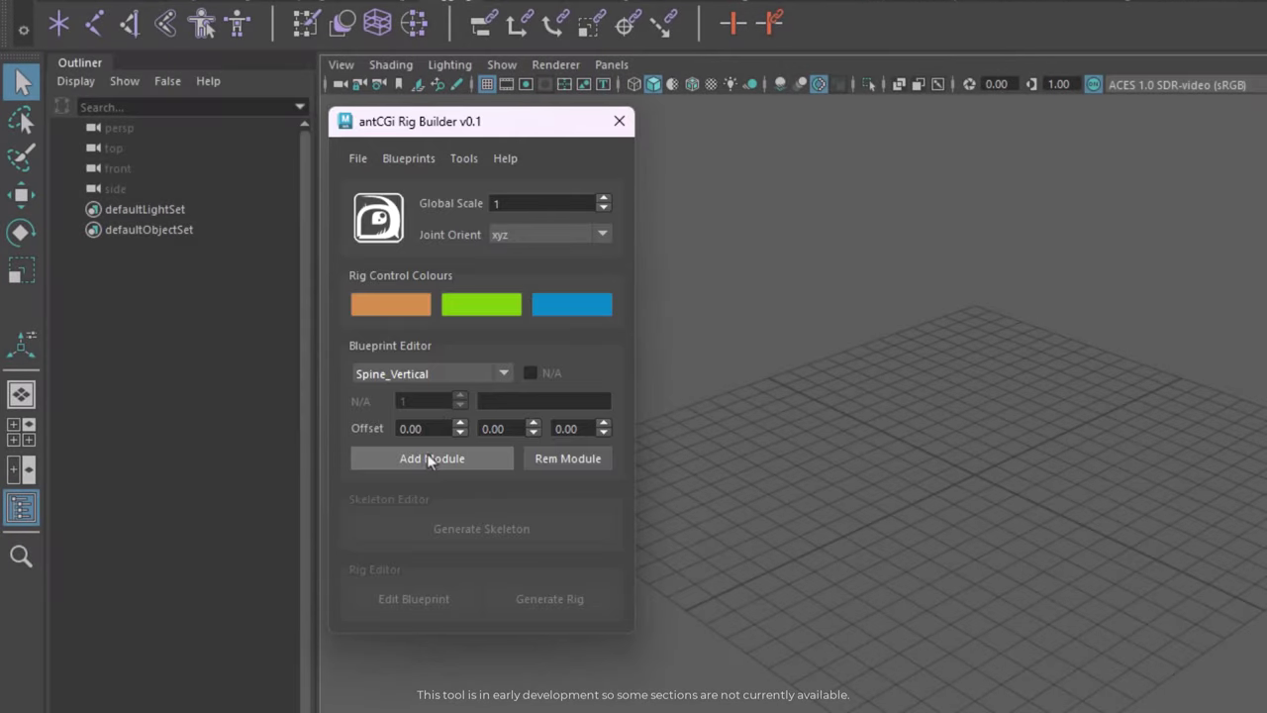
click(461, 462)
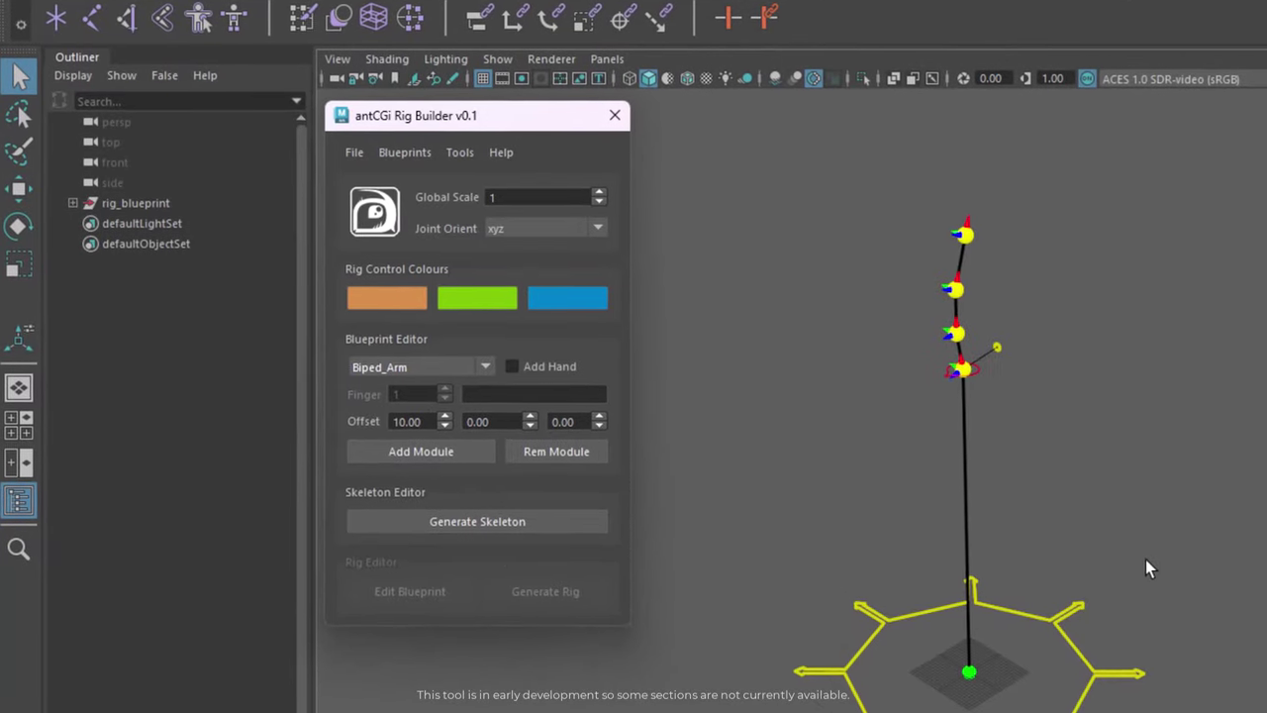
Add a Biped_Arm module without a hand to the top spine joint, using an offset of 10, 0, 0
alt+drag(999, 508, 931, 456)
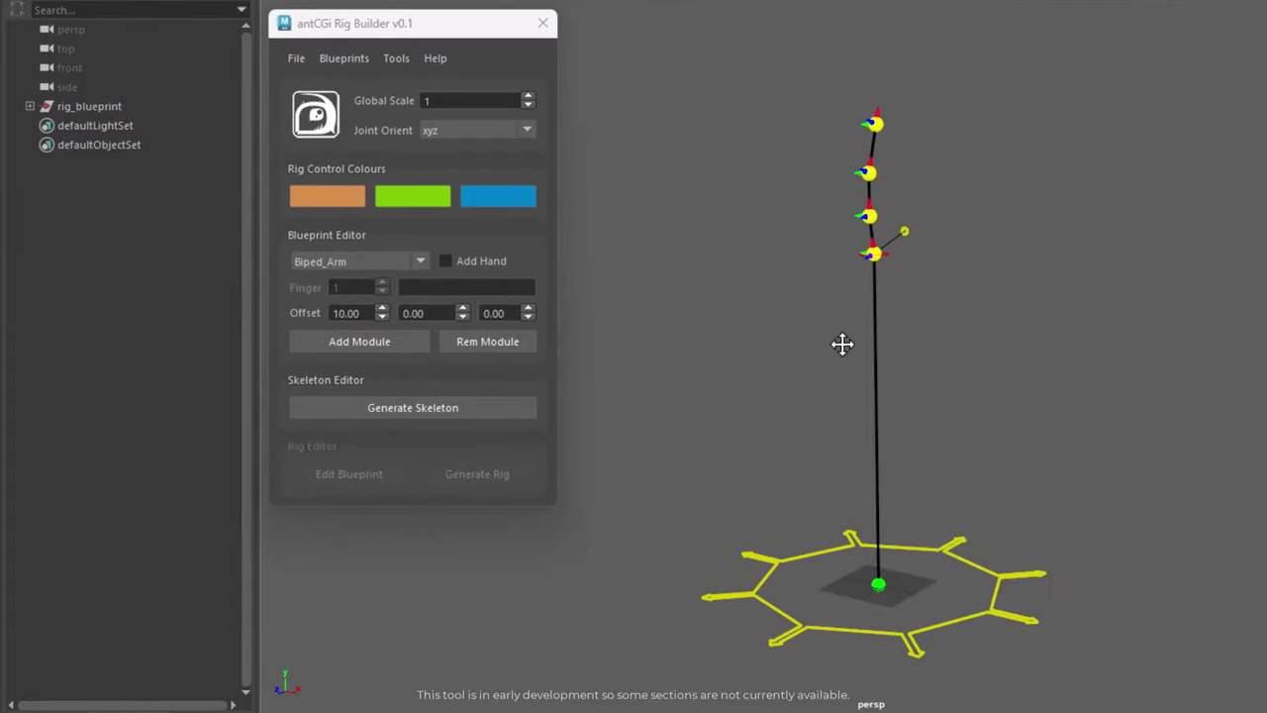
alt+middle_drag(842, 345, 840, 472)
alt+right_drag(840, 472, 1266, 503)
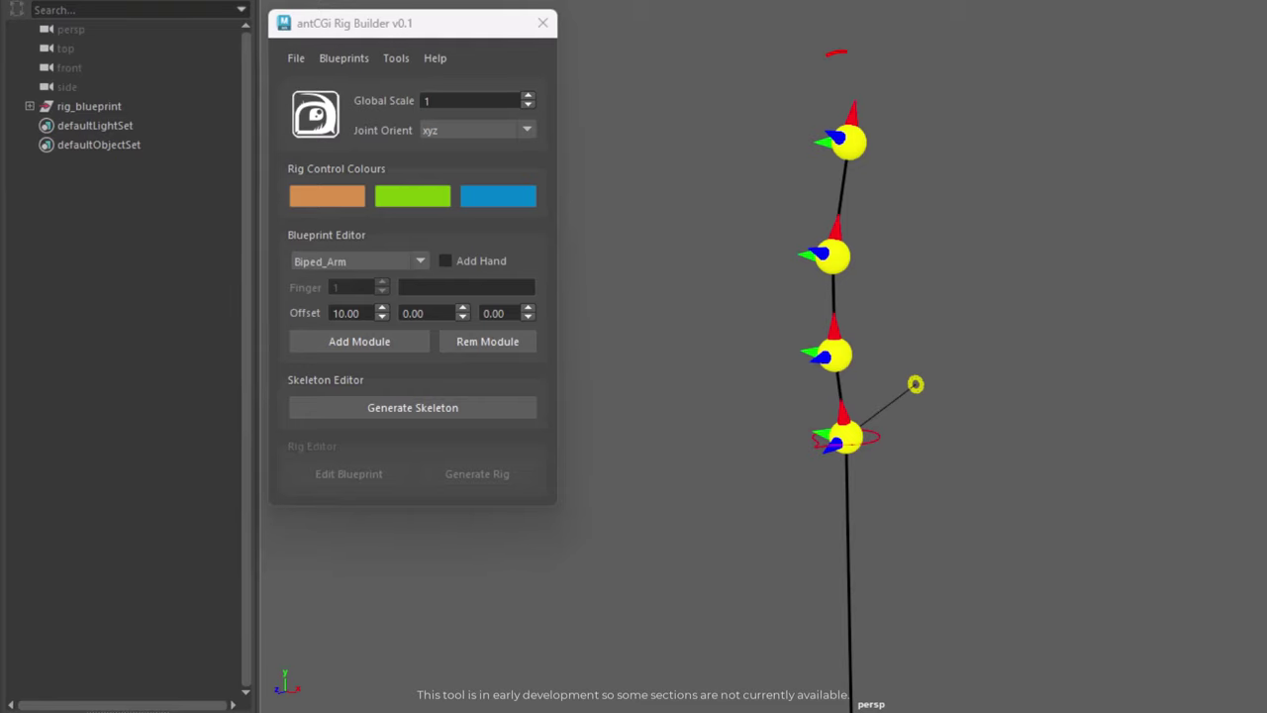
click(867, 148)
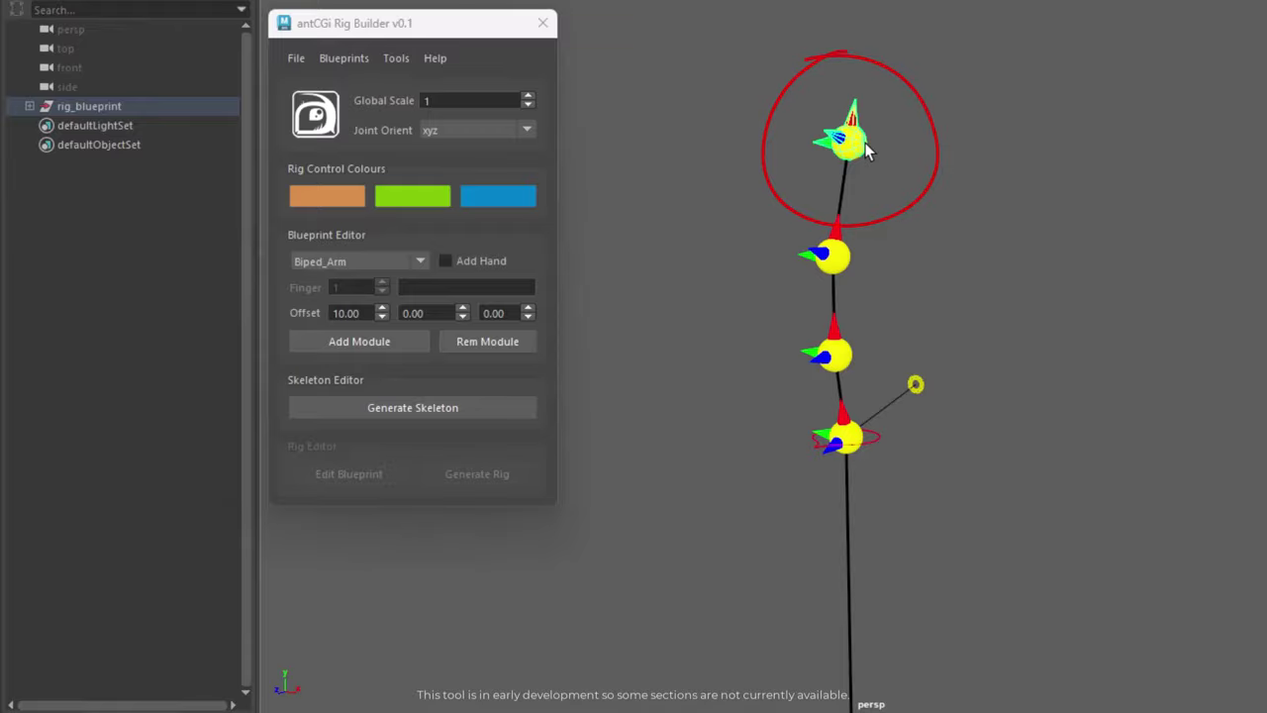
click(345, 261)
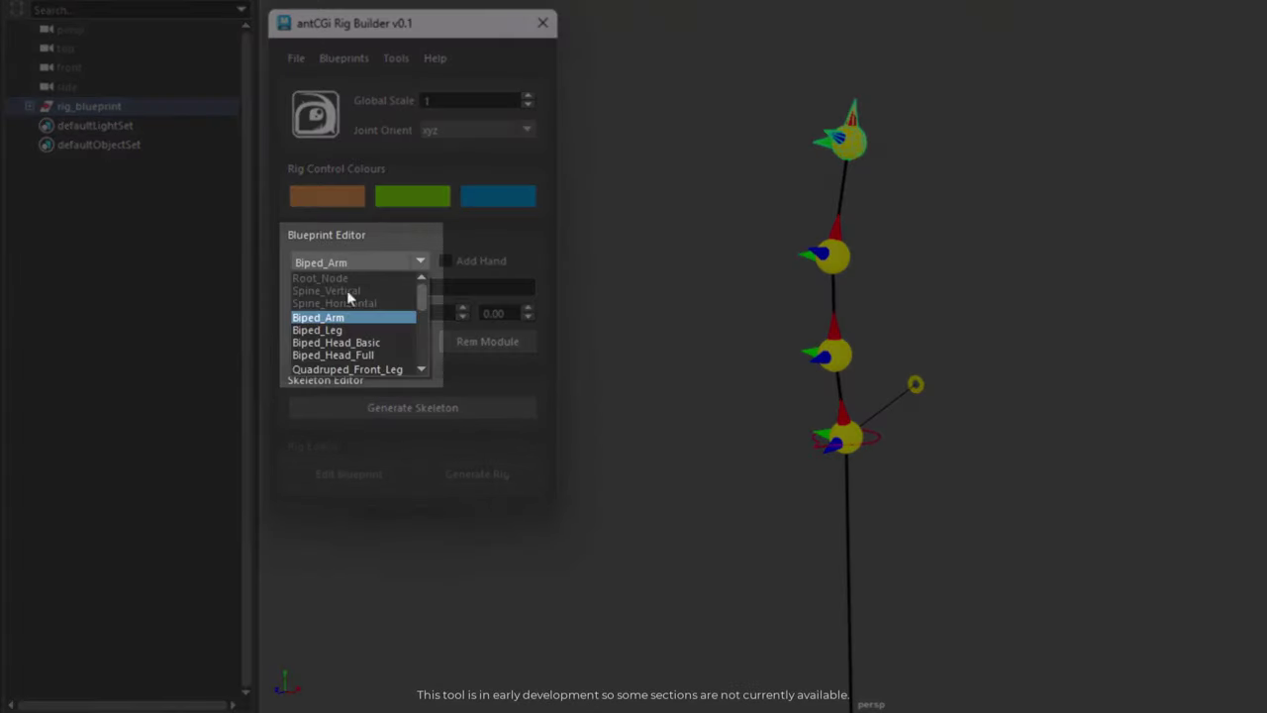
mouse_move(423, 297)
mouse_down()
mouse_move(424, 325)
mouse_move(425, 290)
mouse_up()
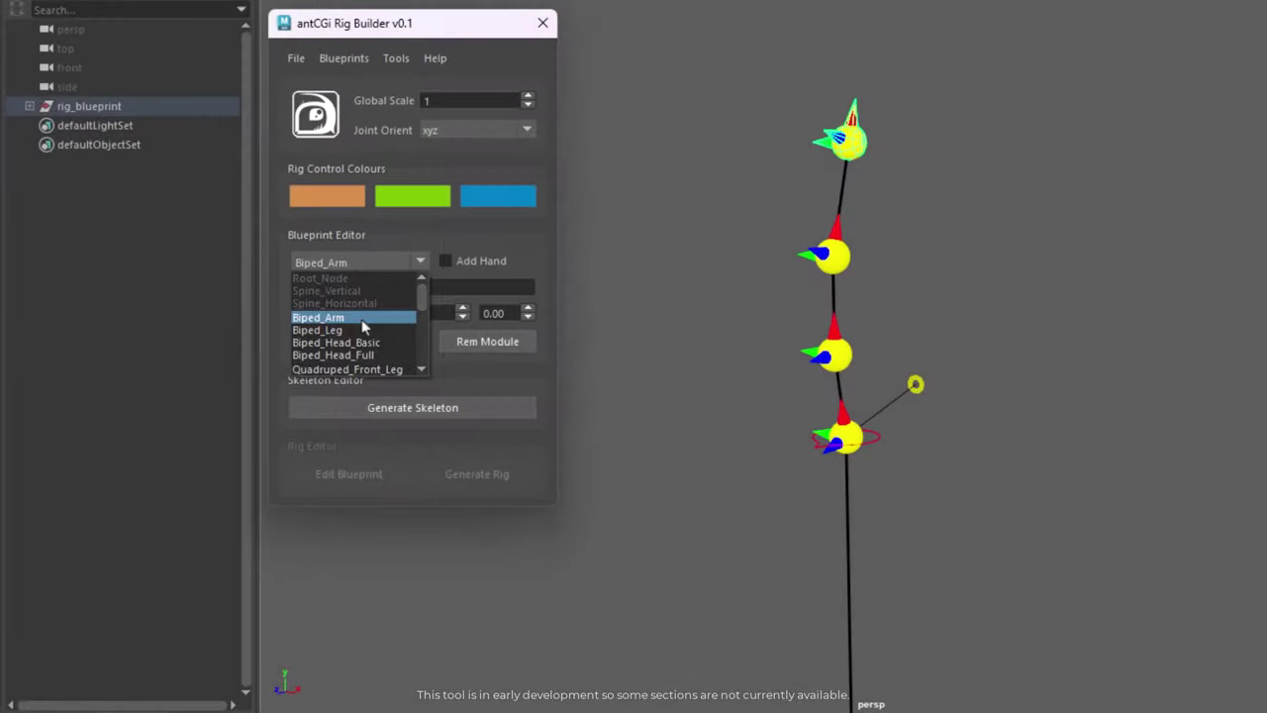
click(362, 319)
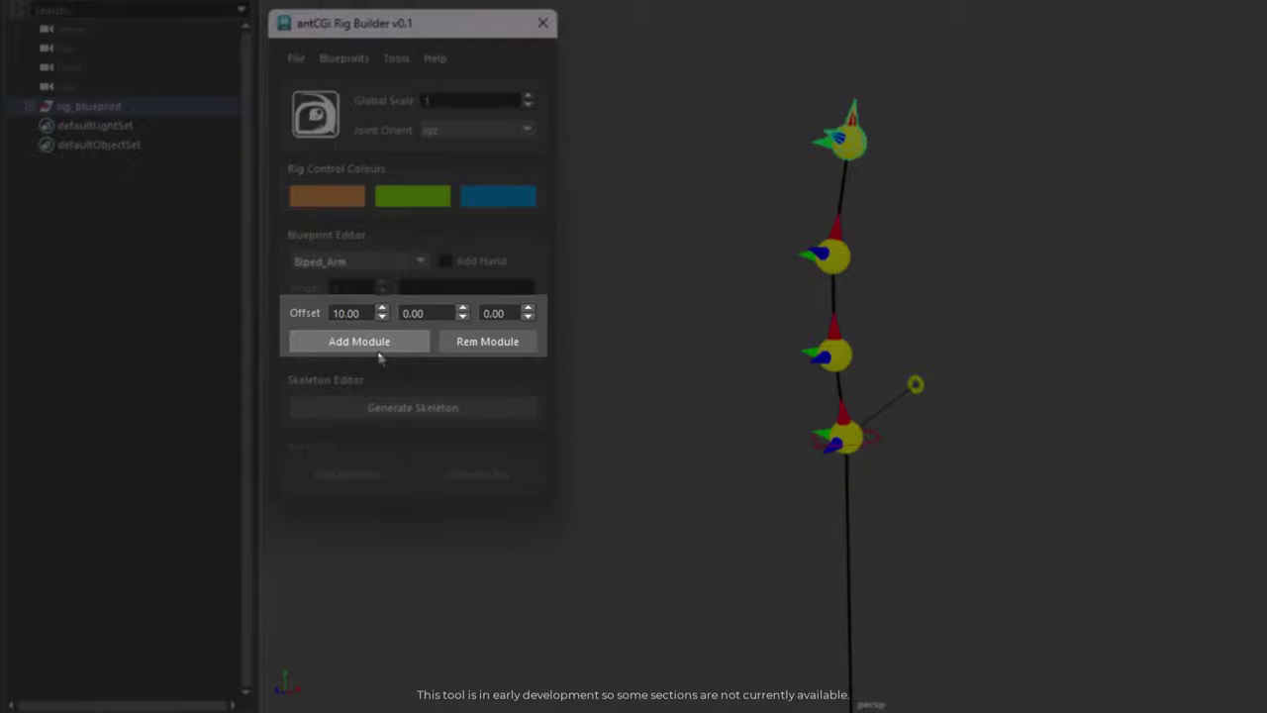
drag(364, 315, 319, 316)
drag(432, 315, 398, 315)
drag(507, 314, 433, 315)
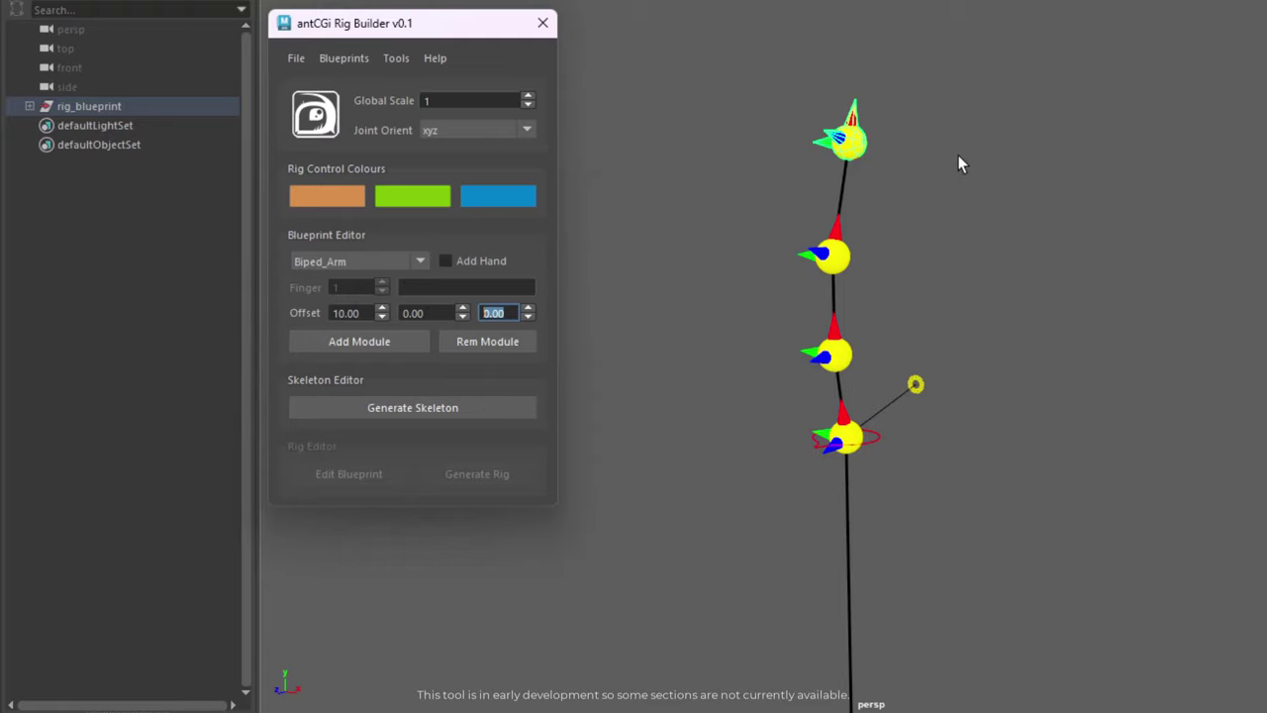
click(378, 347)
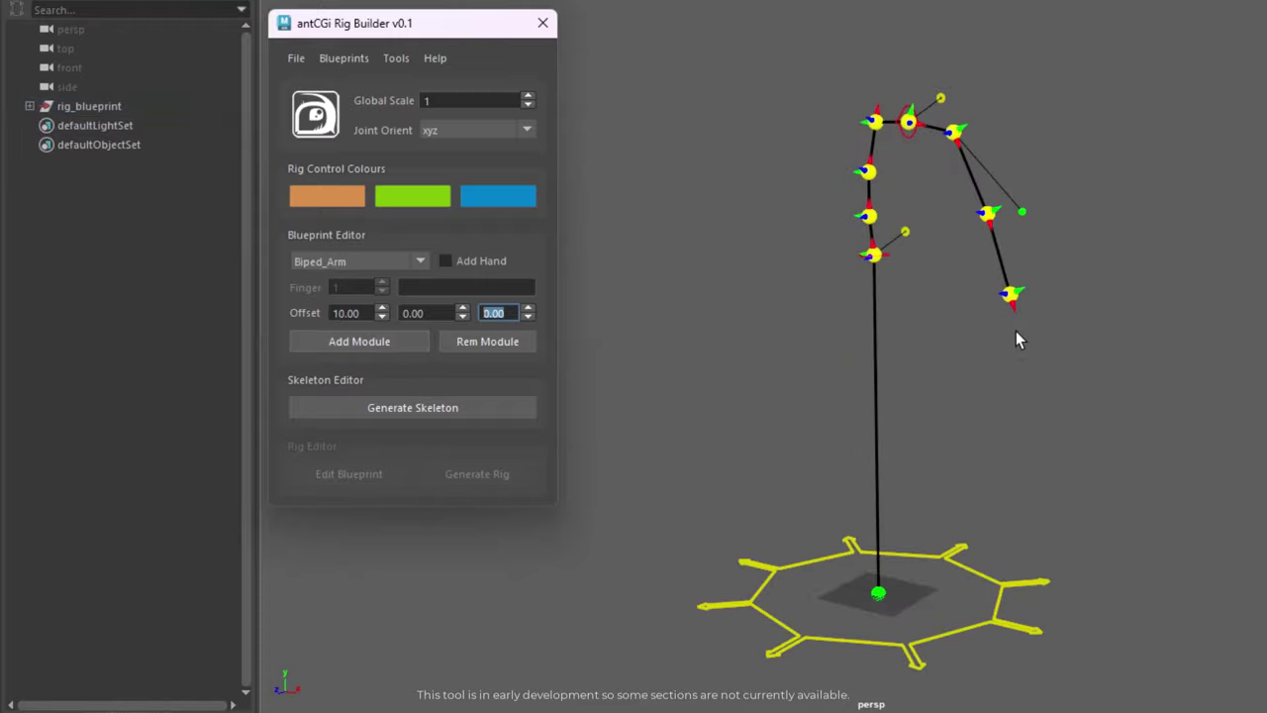
Remove the handless Biped_Arm module from the blueprint
alt+middle_drag(881, 190, 821, 266)
mouse_move(821, 267)
alt+mouse_down()
mouse_move(617, 268)
mouse_move(823, 275)
alt+mouse_up()
alt+right_drag(824, 284, 965, 259)
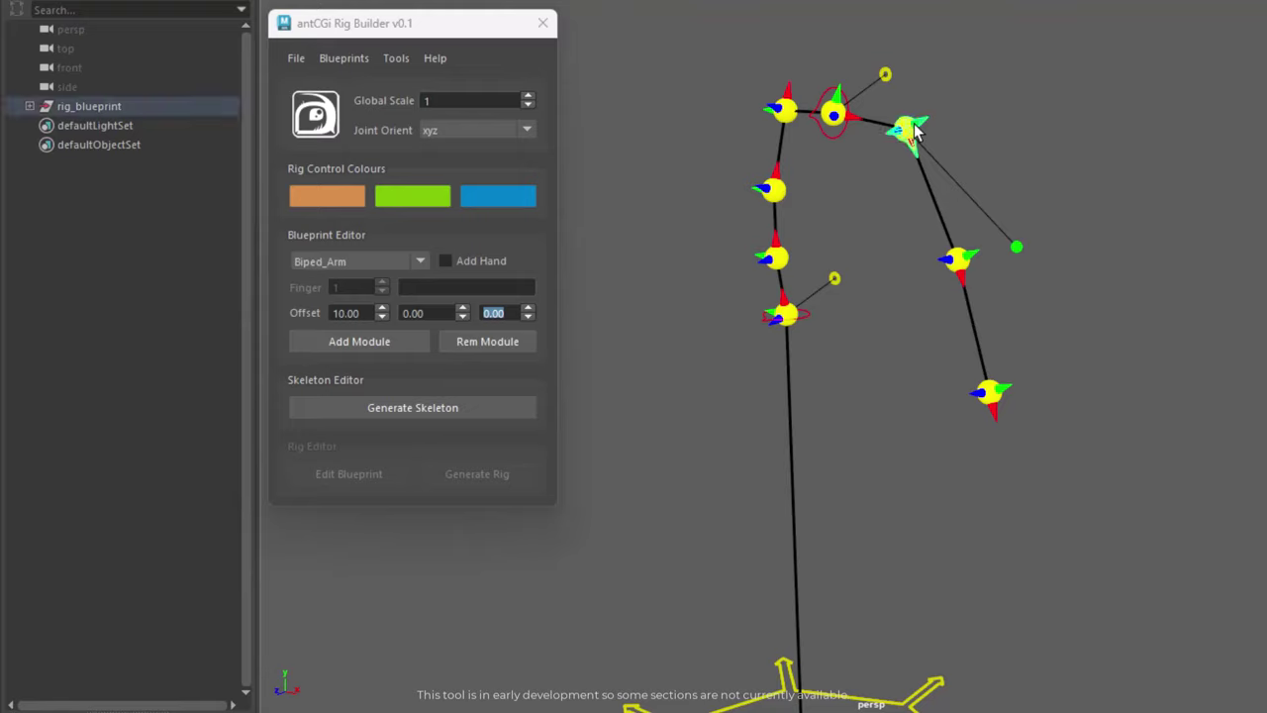
click(486, 342)
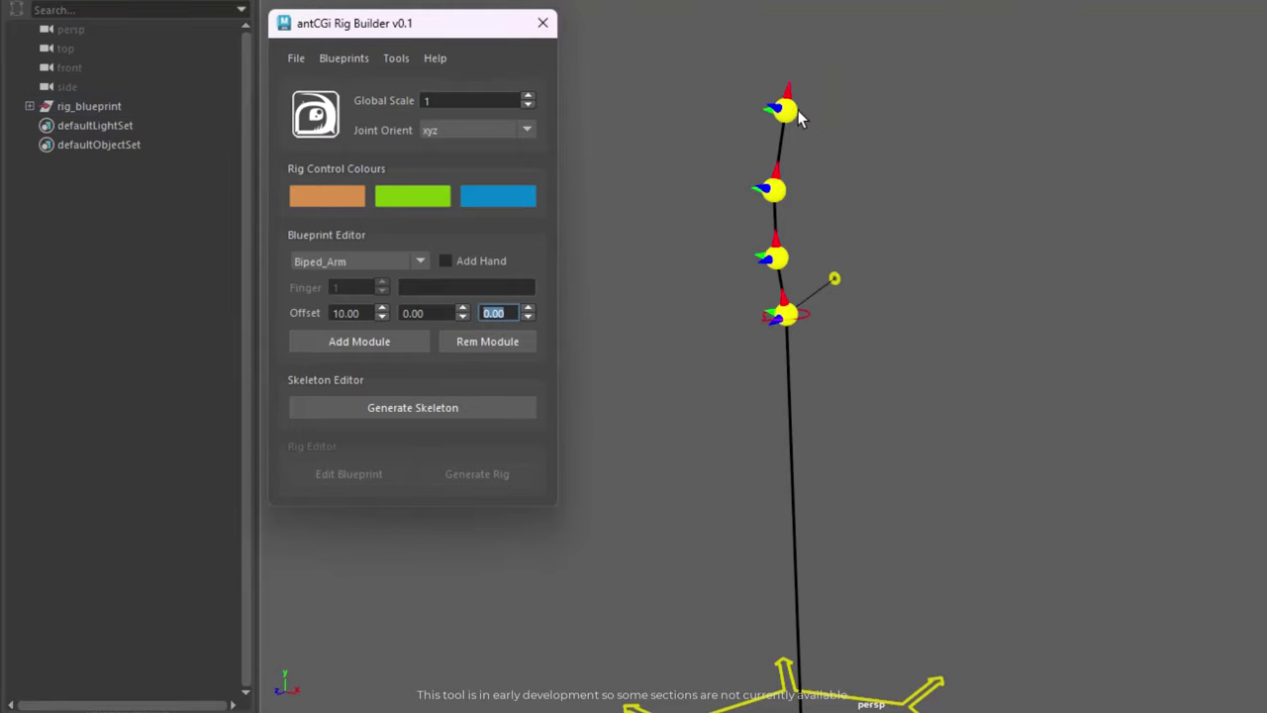
Add a Biped_Arm module with a two-finger hand to the top spine joint at an offset of 10, 0, 0
click(797, 116)
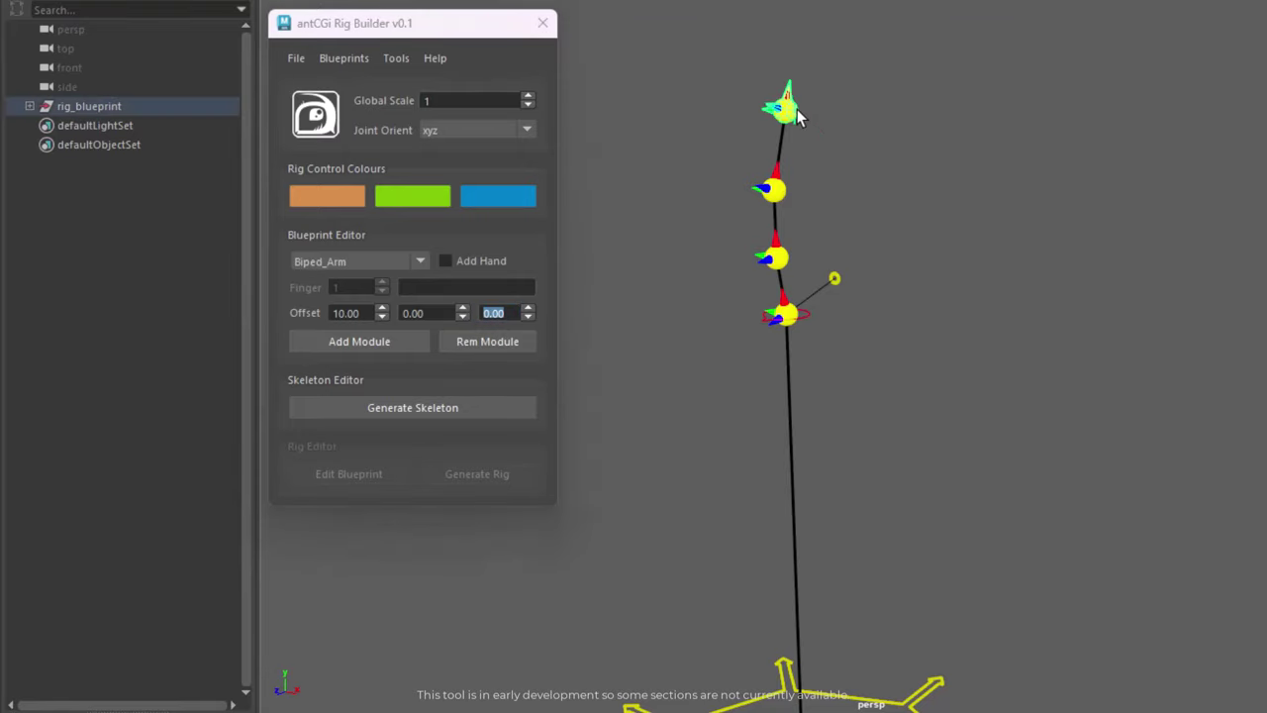
click(474, 258)
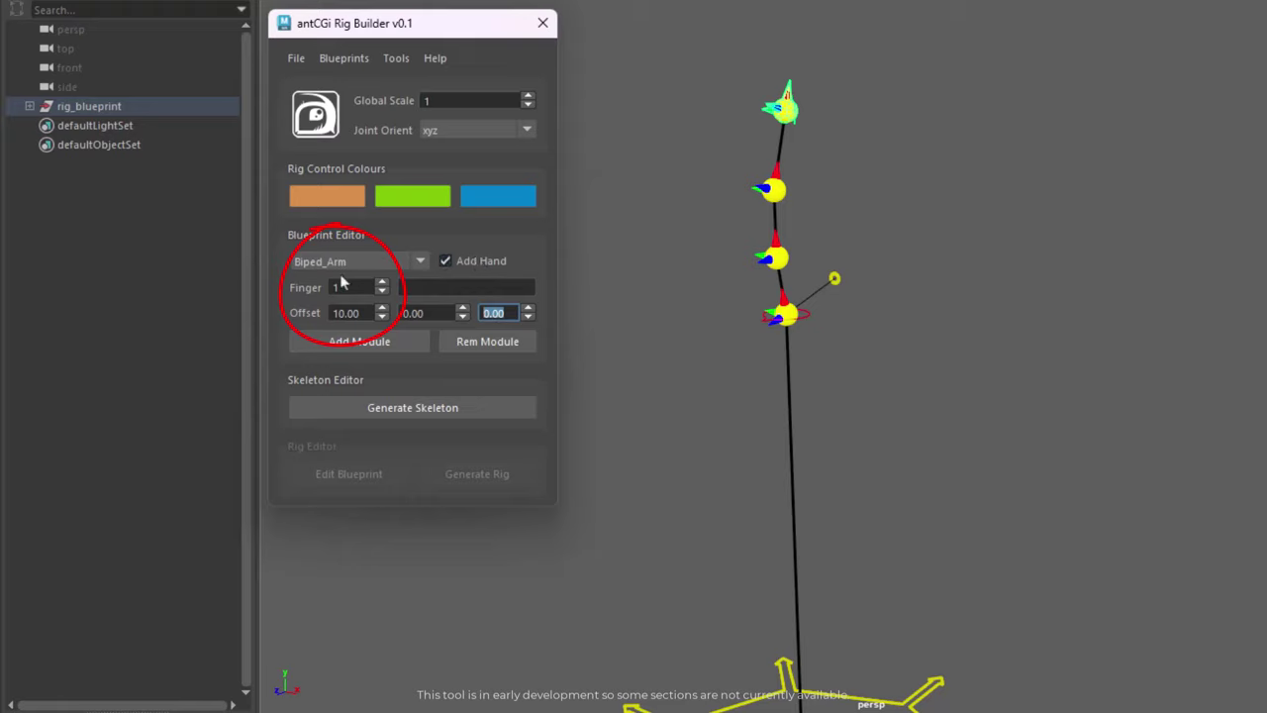
click(382, 284)
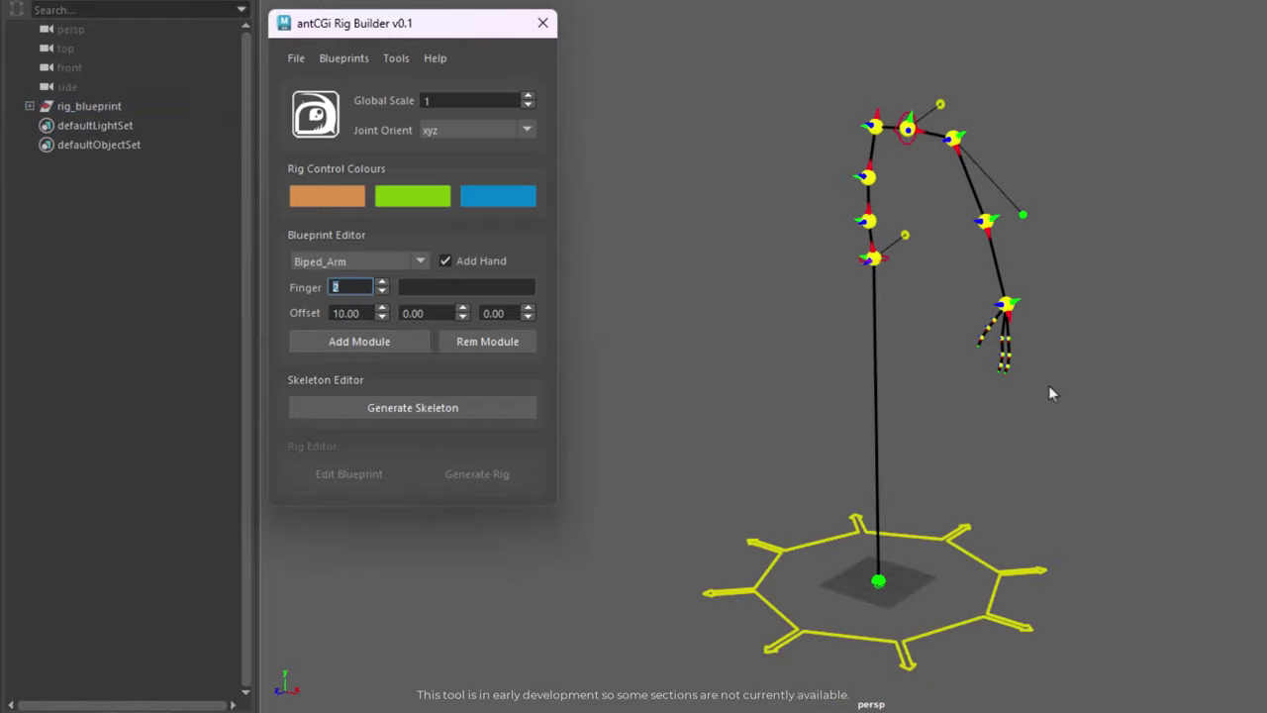
alt+drag(1048, 385, 1075, 362)
scroll(1020, 327, up, 5)
alt+drag(1020, 327, 1124, 359)
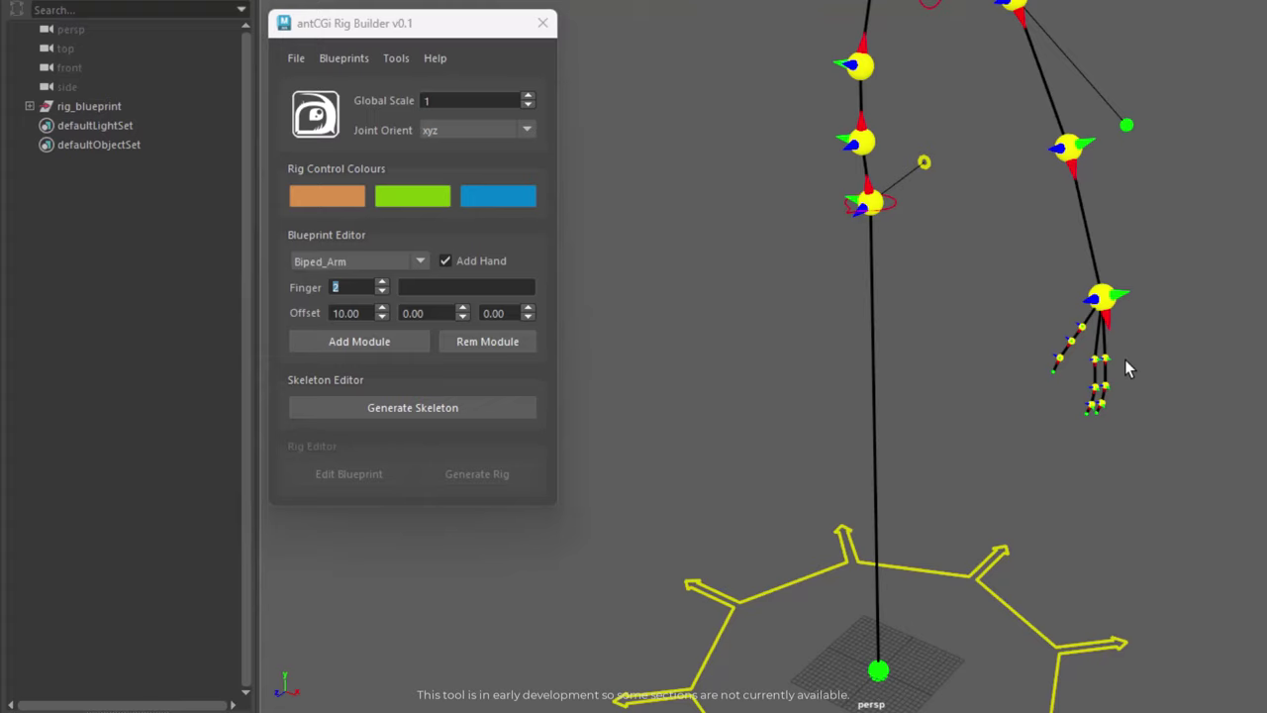
Move the whole two-finger arm module outward, away from the spine
alt+middle_drag(1061, 107, 892, 357)
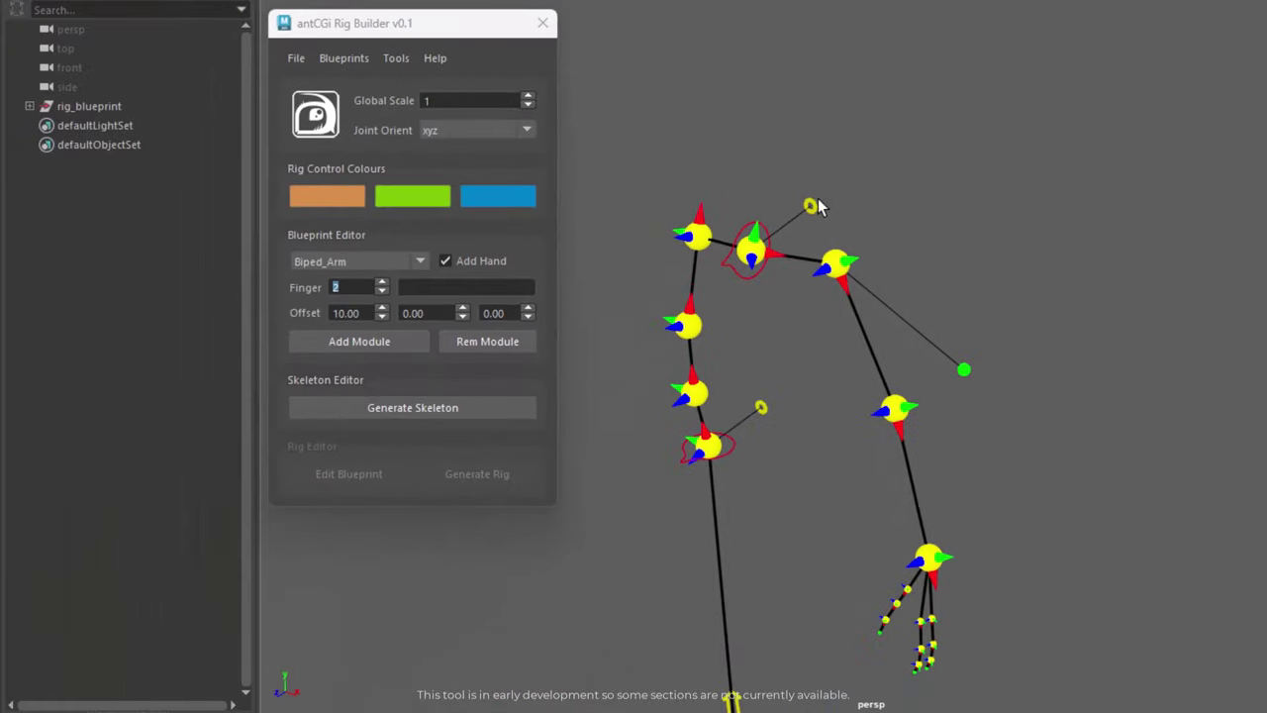
click(811, 205)
drag(735, 263, 799, 230)
alt+middle_drag(862, 406, 903, 295)
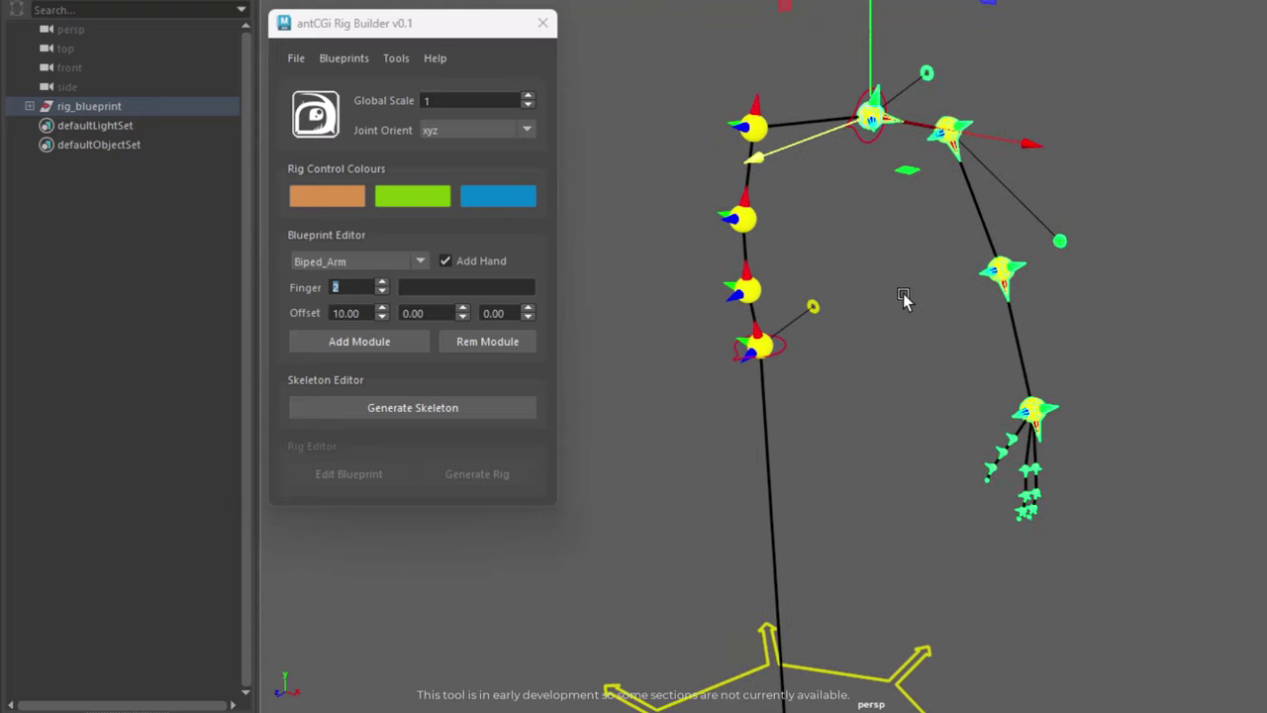
Add a second Biped_Arm module with a four-finger hand to the top spine joint at an offset of 10, 0, 0
click(751, 123)
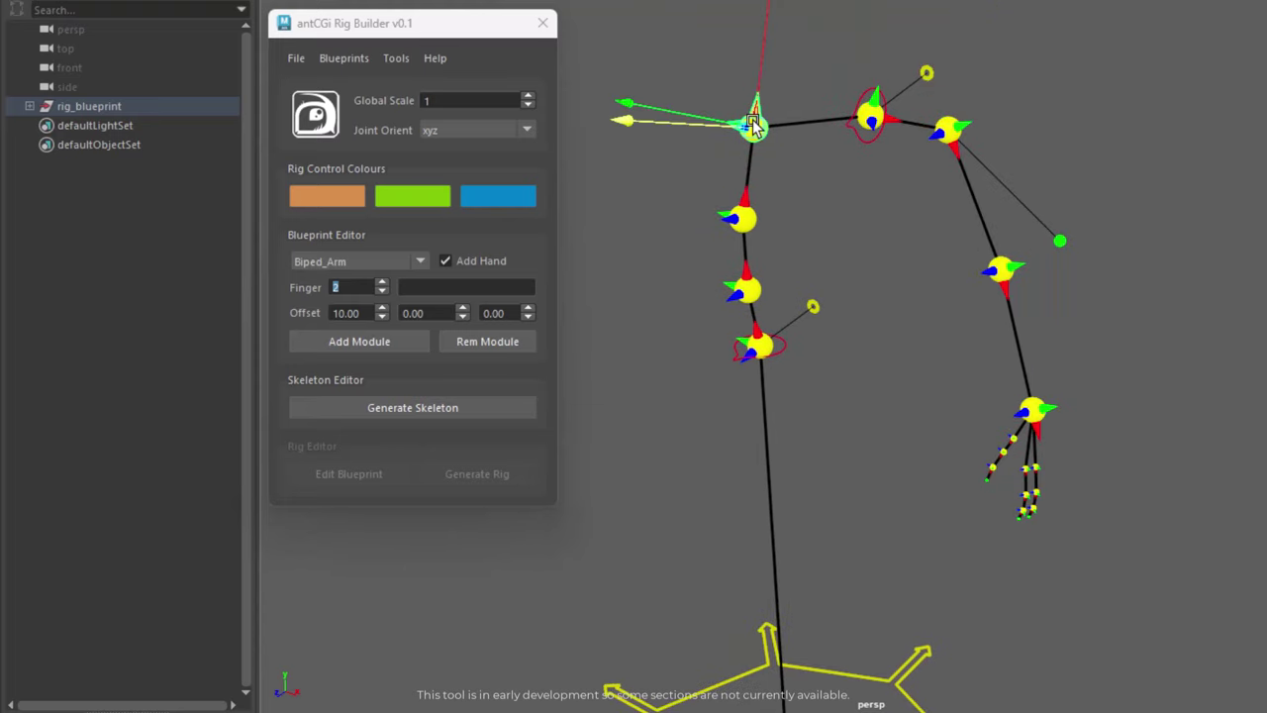
click(372, 263)
click(372, 263)
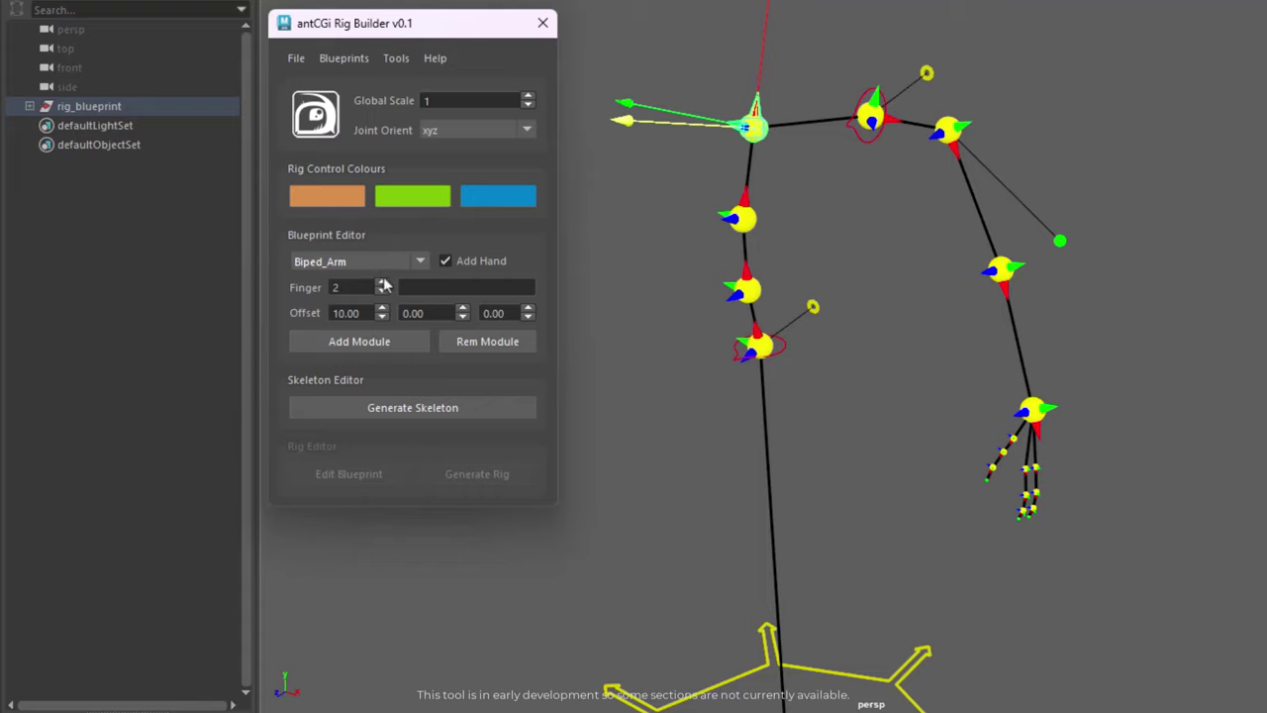
click(384, 284)
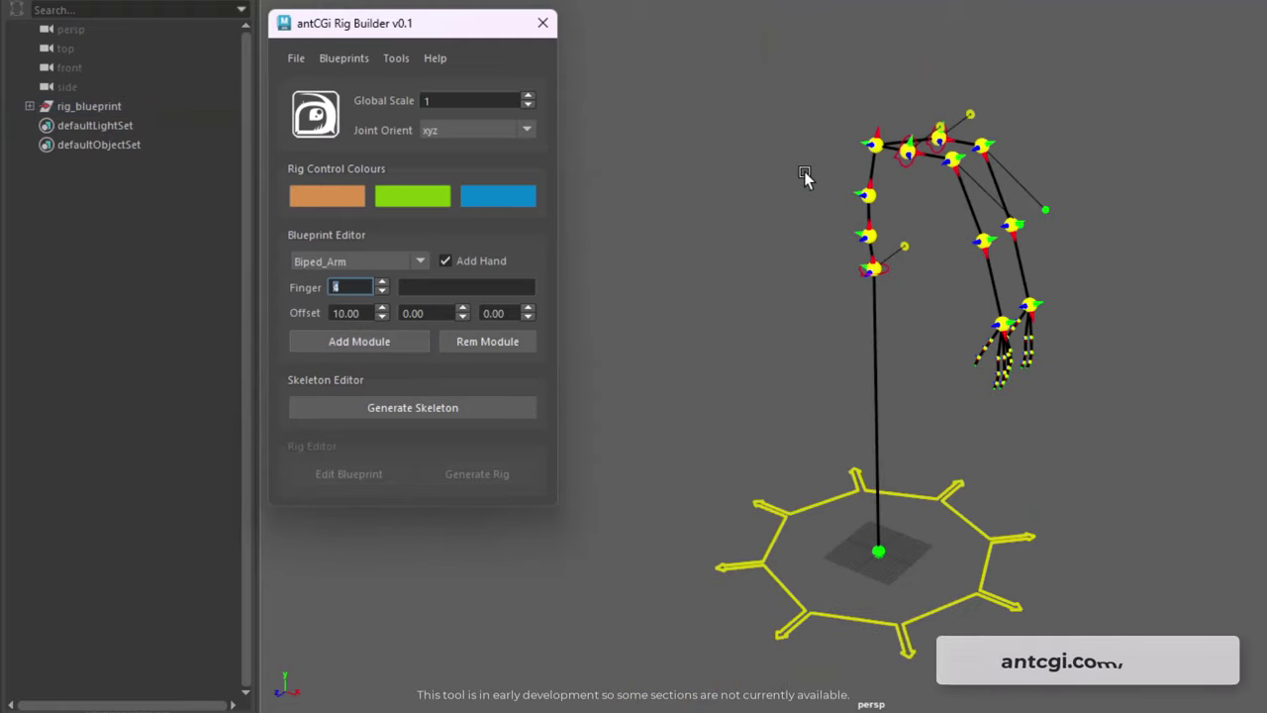
alt+drag(806, 178, 725, 198)
alt+right_drag(725, 198, 956, 224)
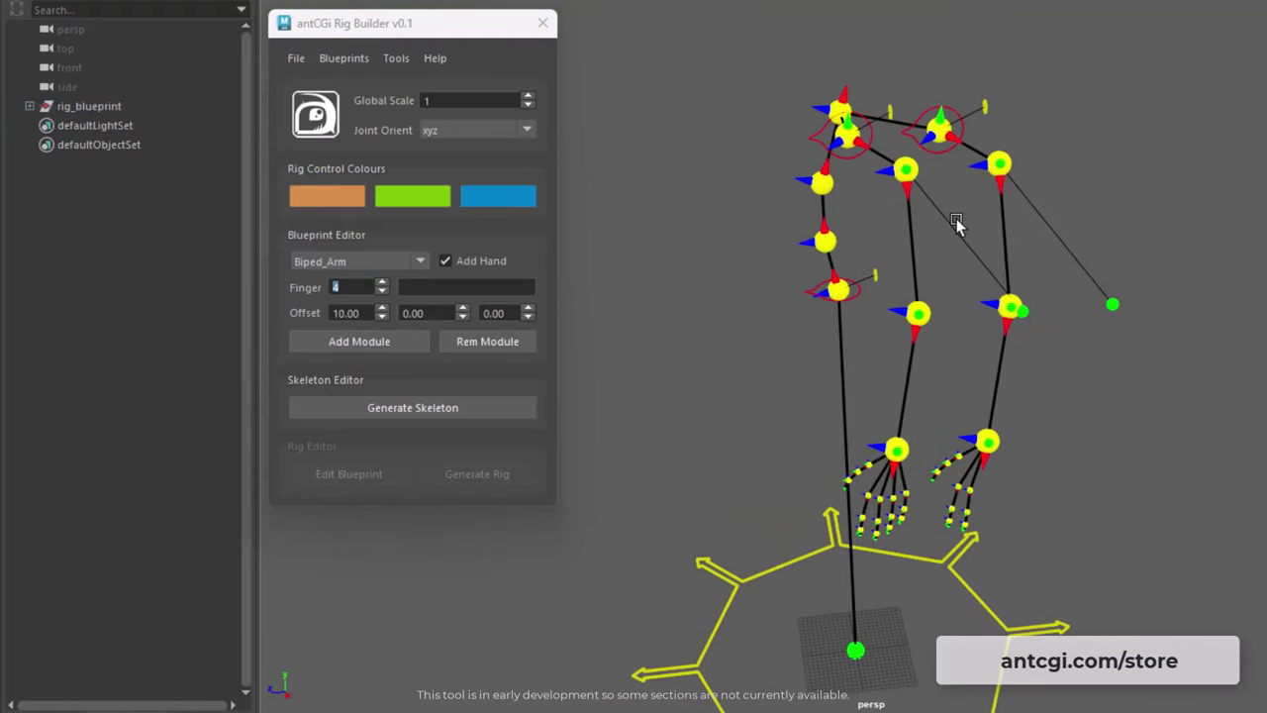
Scale down the four-finger arm module and rotate it around its vertical axis
click(889, 109)
alt+drag(871, 261, 901, 249)
drag(843, 137, 692, 130)
key(r)
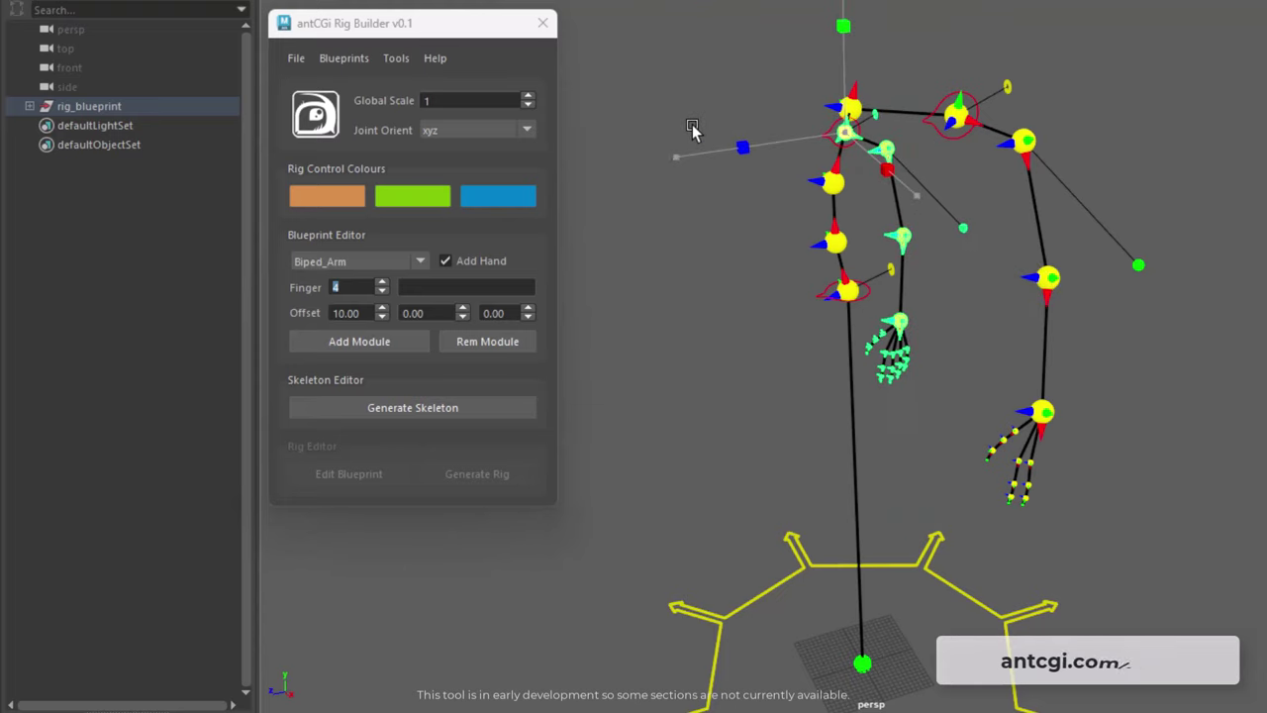
key(e)
drag(903, 201, 772, 198)
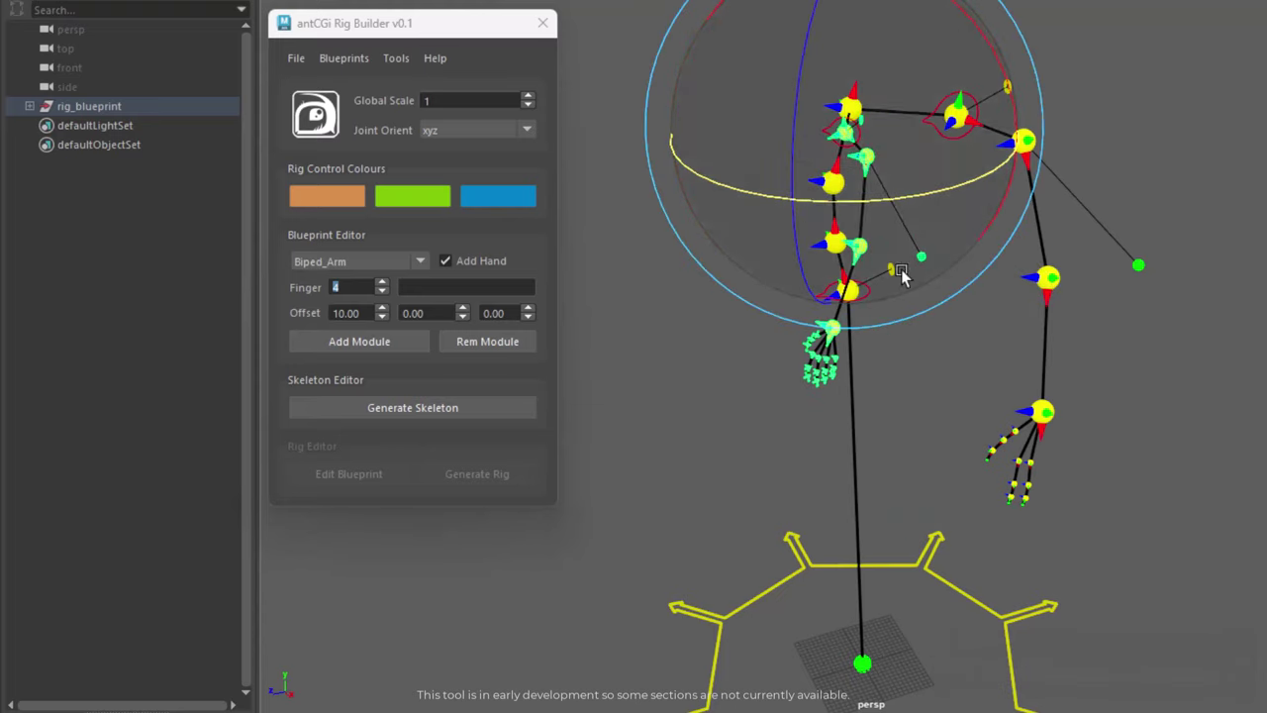
Add an Arachnid_Leg module to the lowest spine joint, using an offset of 10, 0, 0
click(911, 427)
alt+drag(912, 435, 983, 394)
click(881, 273)
alt+drag(985, 447, 984, 440)
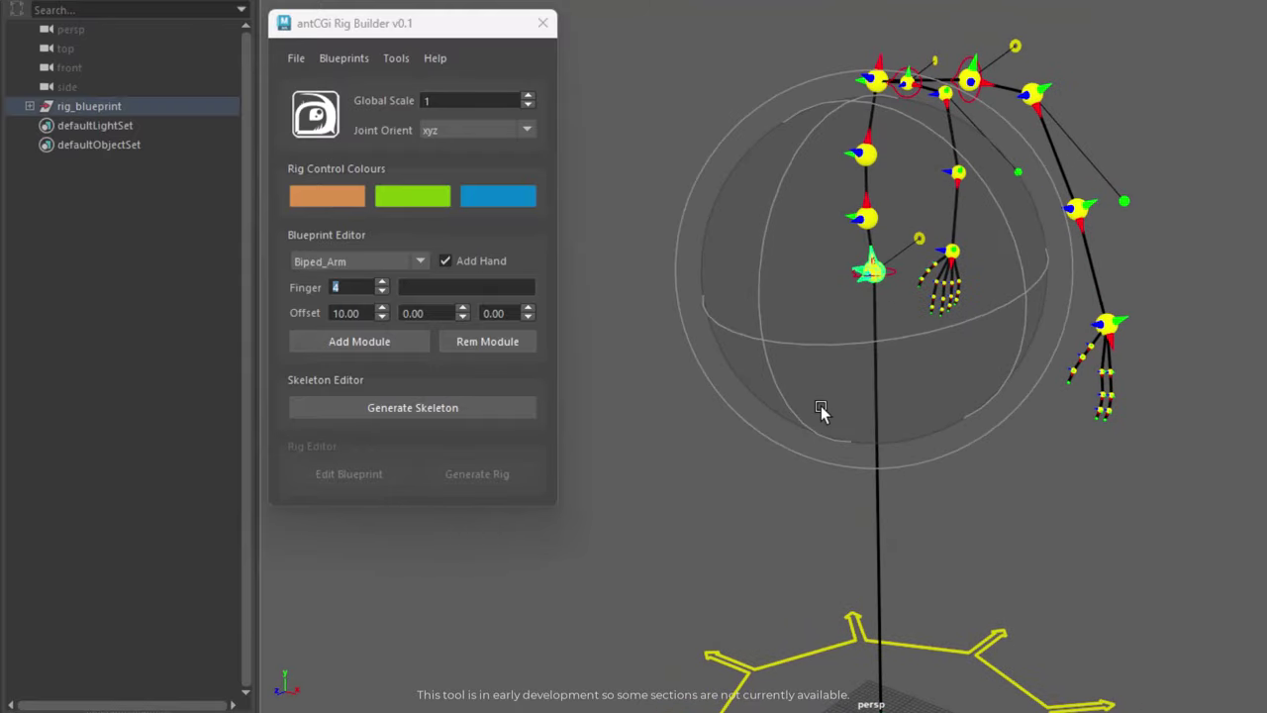
click(357, 263)
scroll(413, 300, down, 1)
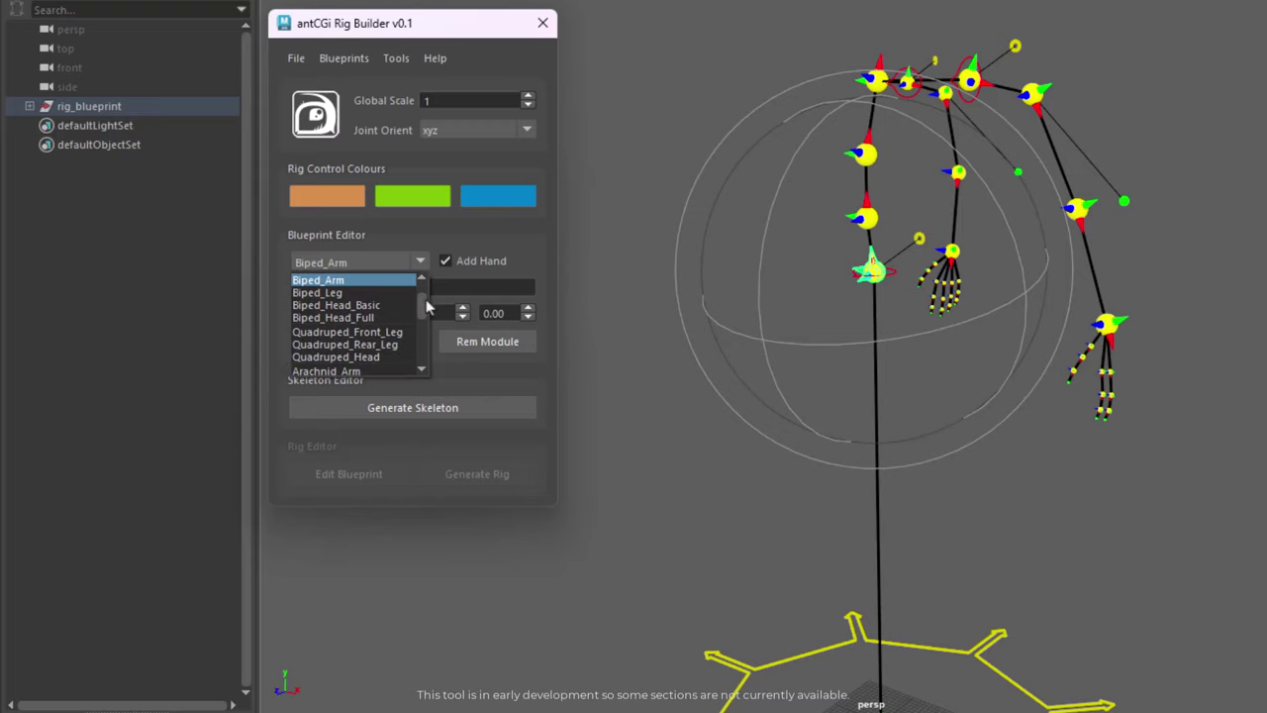
scroll(424, 319, down, 2)
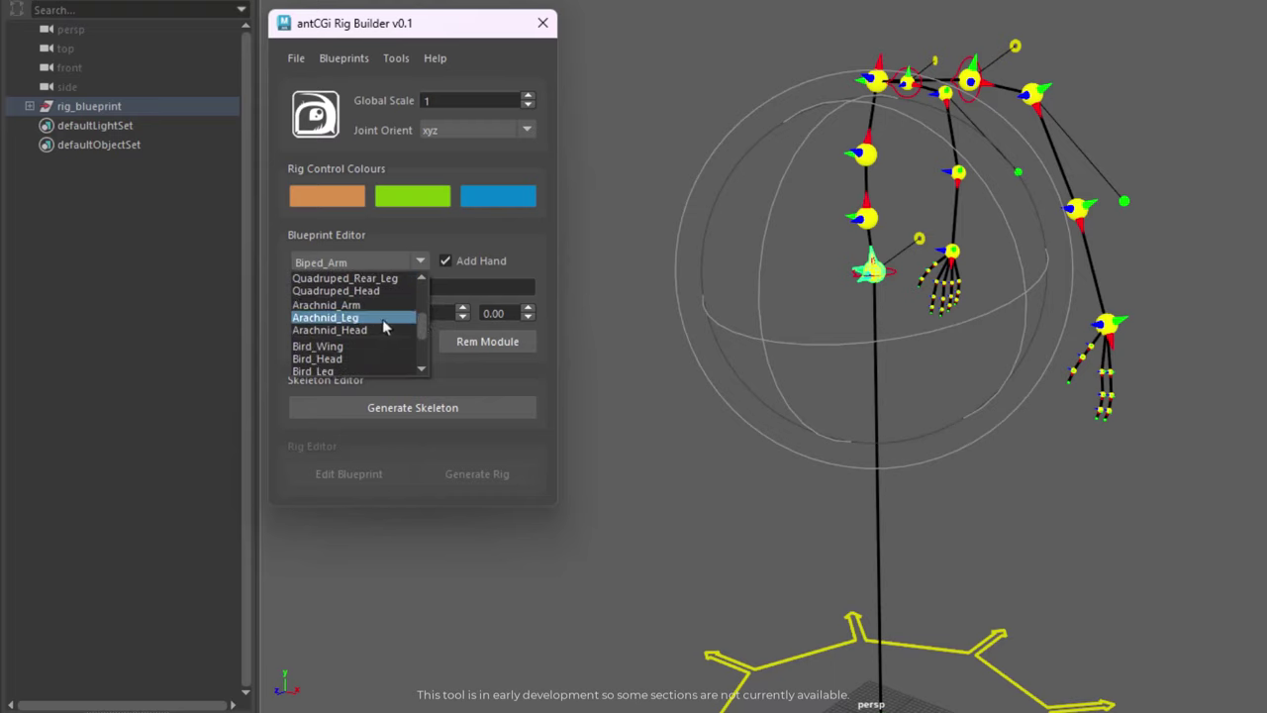
click(384, 318)
alt+right_drag(1117, 372, 1024, 396)
alt+middle_drag(1024, 395, 1011, 322)
click(358, 341)
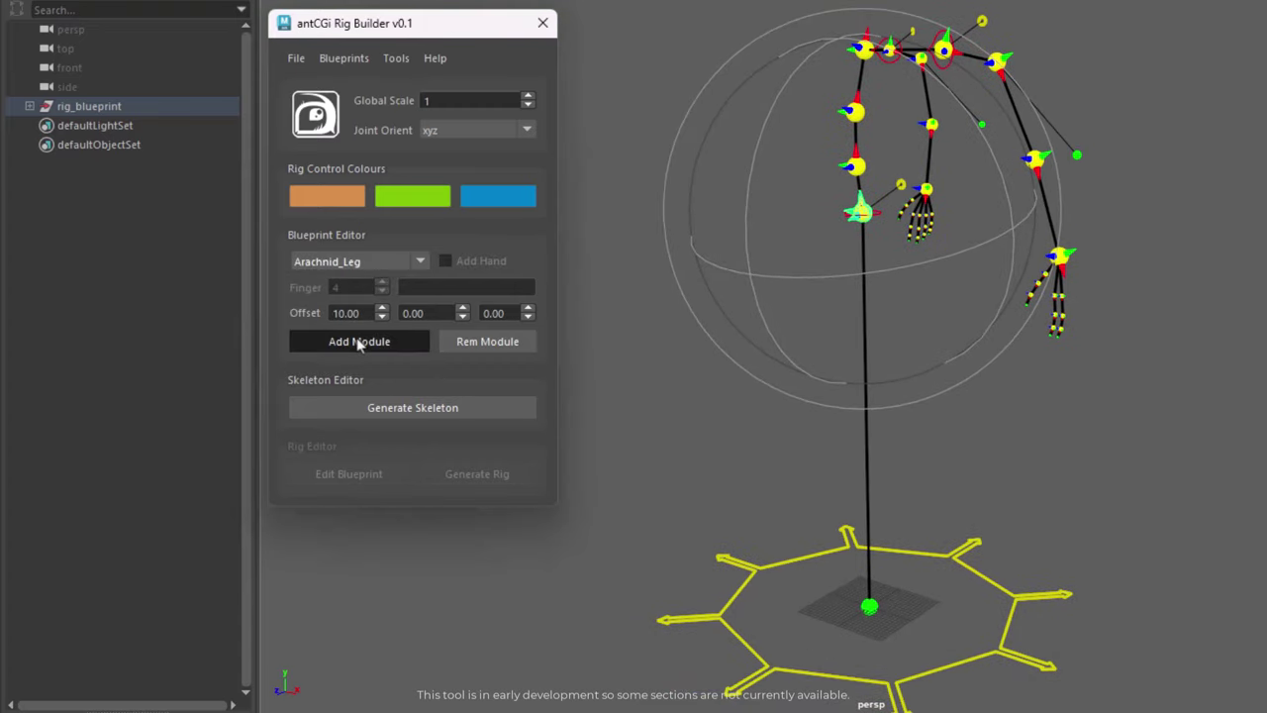
Scale up the whole arachnid leg module and move it down below the spine base
scroll(883, 195, up, 5)
alt+drag(882, 193, 961, 193)
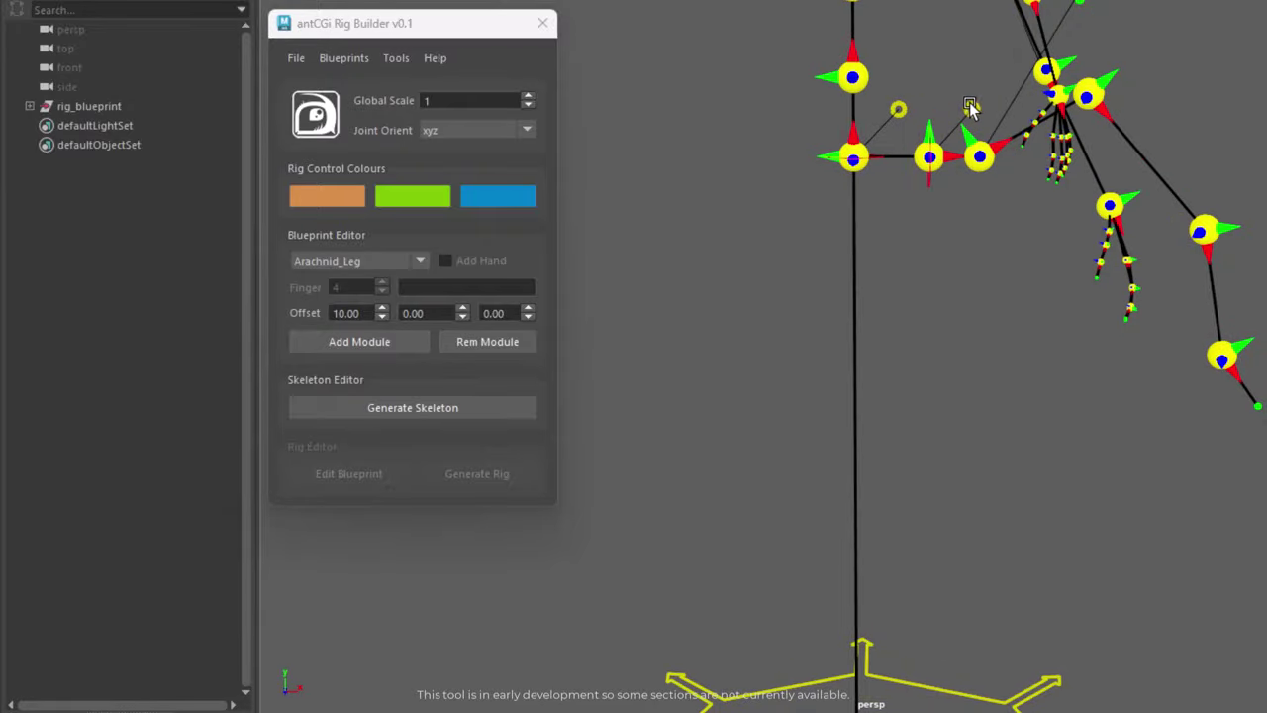
click(972, 107)
alt+drag(1193, 308, 1020, 193)
key(r)
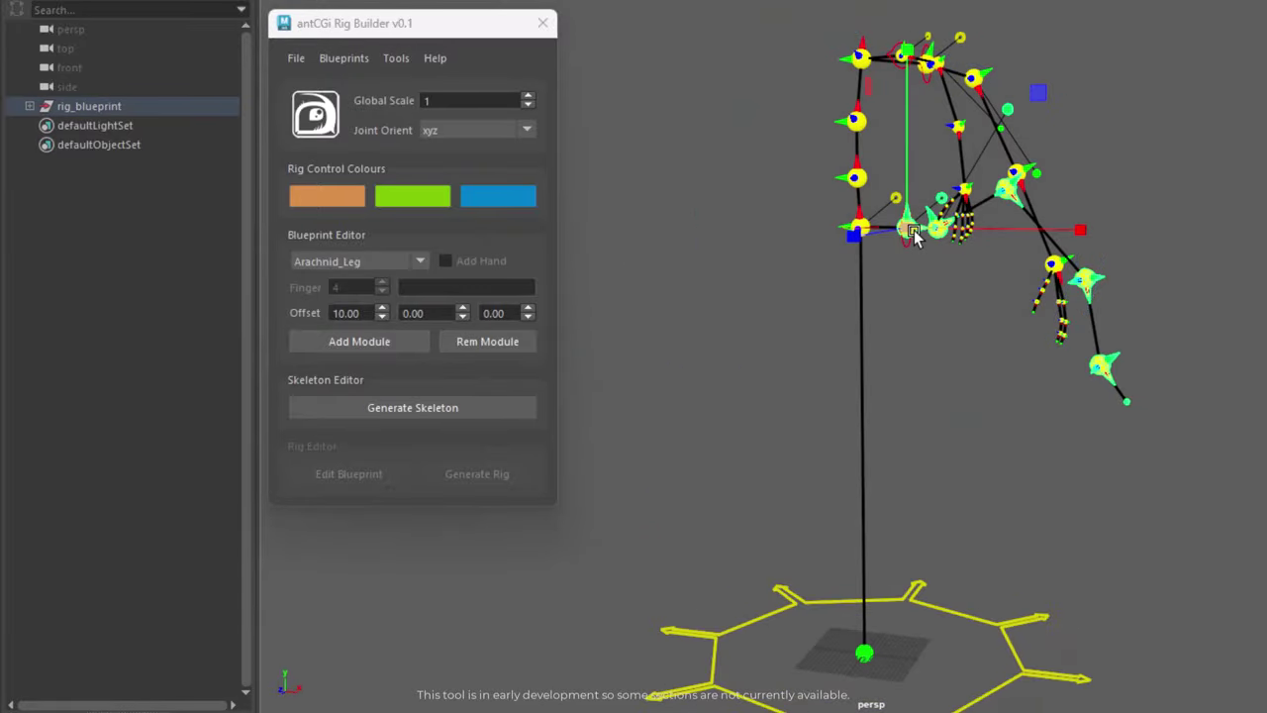
drag(912, 232, 1075, 233)
key(w)
drag(916, 134, 936, 285)
Add a Bird_Head module to the top spine joint, using an offset of 0, 10, 0
scroll(1218, 438, down, 3)
alt+drag(1029, 436, 994, 424)
click(836, 104)
click(866, 147)
alt+middle_drag(714, 220, 710, 243)
alt+right_drag(709, 243, 761, 246)
click(323, 263)
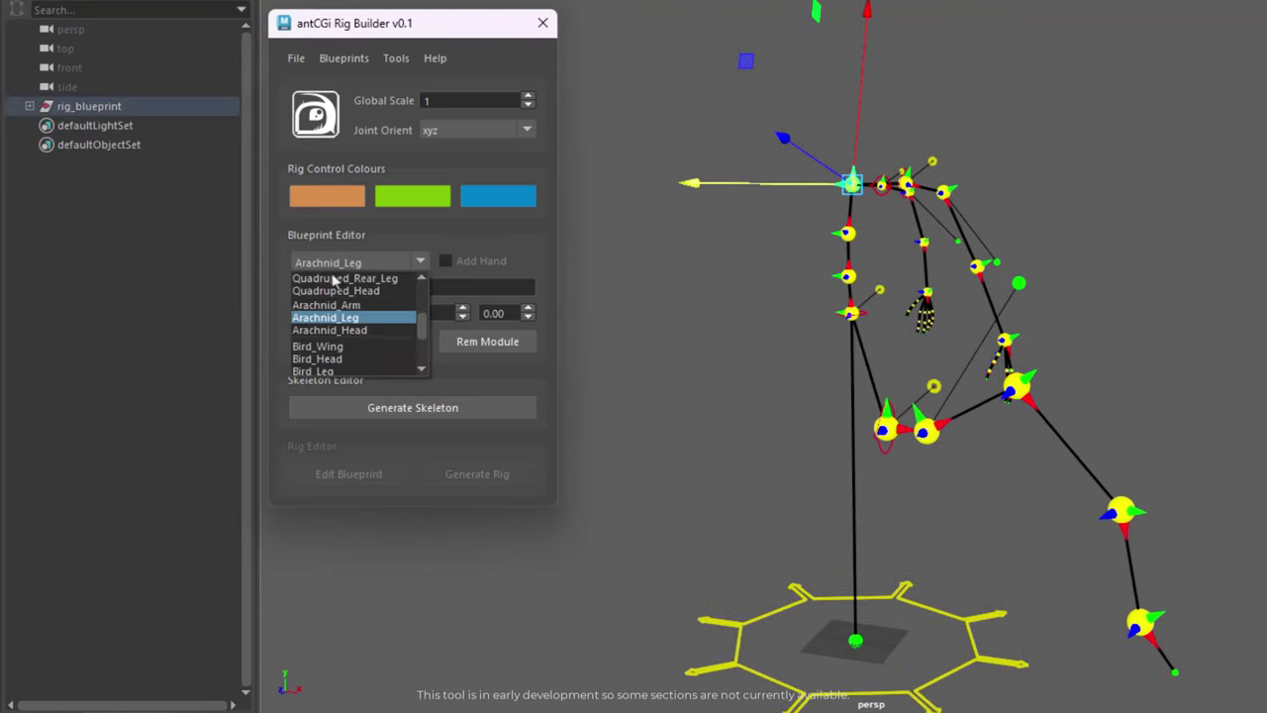
scroll(416, 337, down, 2)
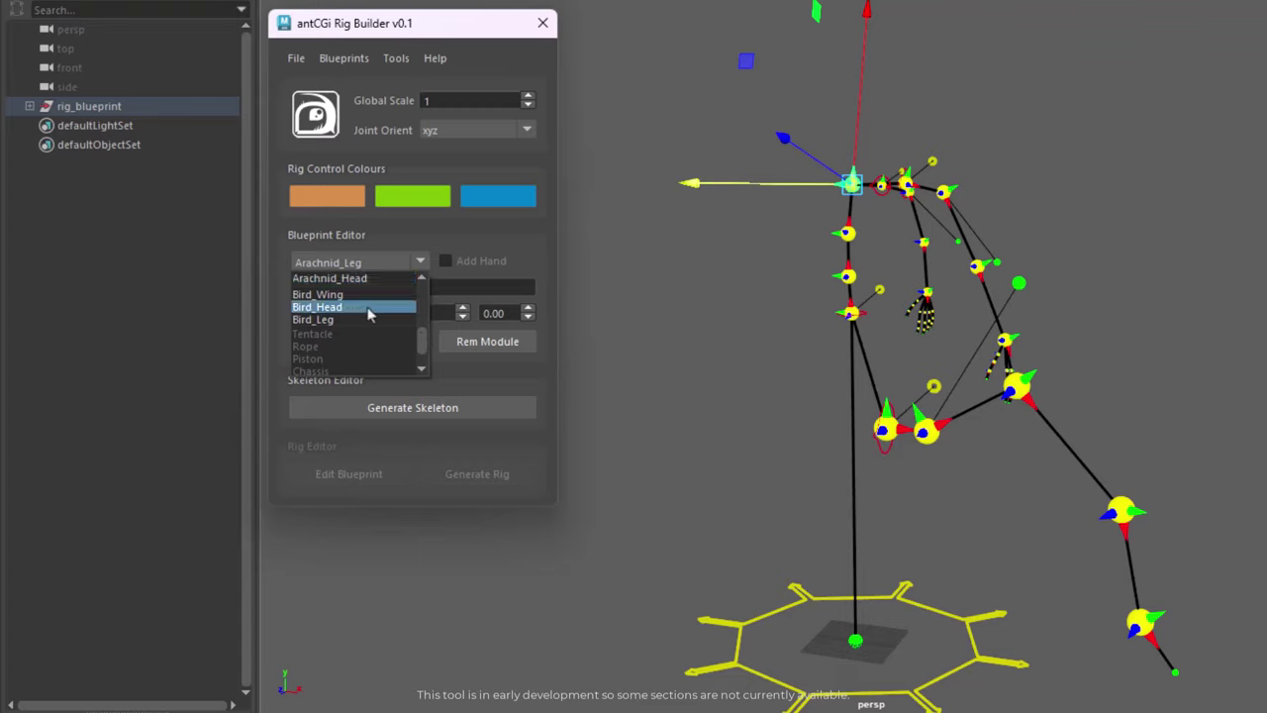
click(367, 307)
drag(431, 313, 389, 312)
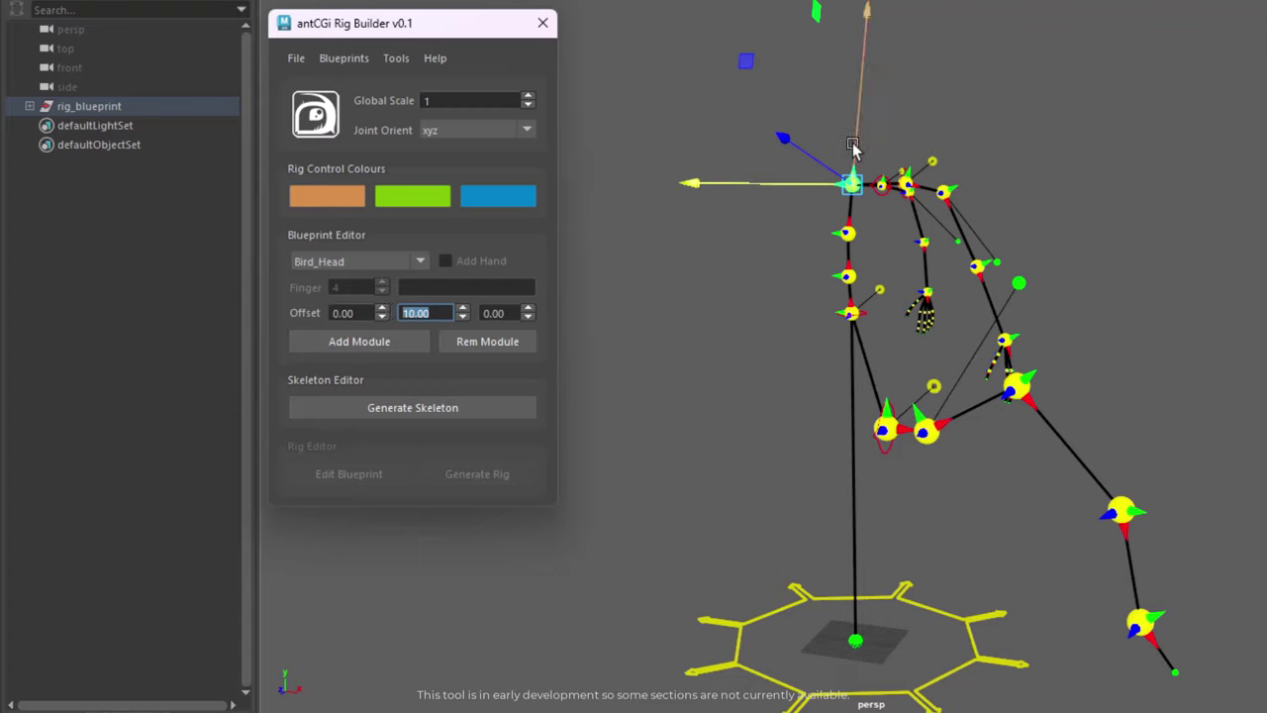
click(374, 346)
Generate the skeleton from the finished creature blueprint and inspect the mirrored joints
mouse_move(1096, 328)
alt+mouse_down()
mouse_move(910, 283)
mouse_move(684, 268)
mouse_move(848, 317)
mouse_move(1114, 316)
mouse_move(1111, 333)
mouse_move(1083, 321)
alt+mouse_up()
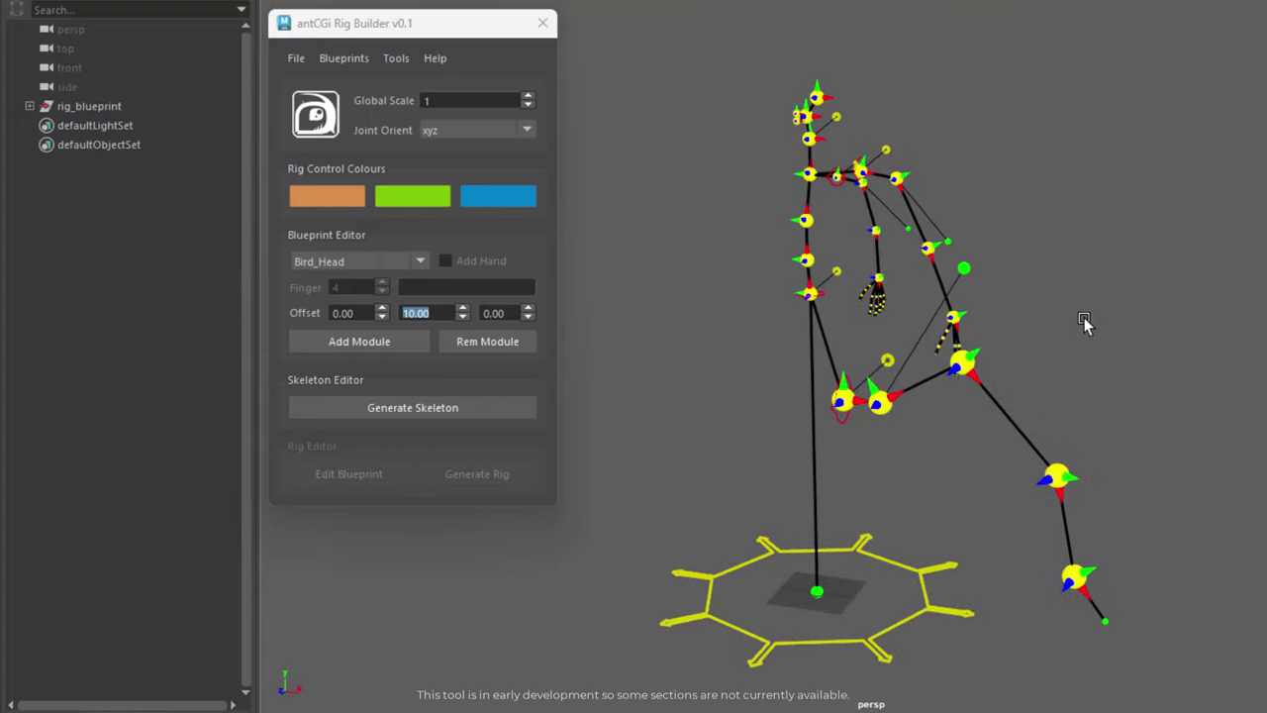
click(413, 407)
alt+drag(1262, 368, 993, 350)
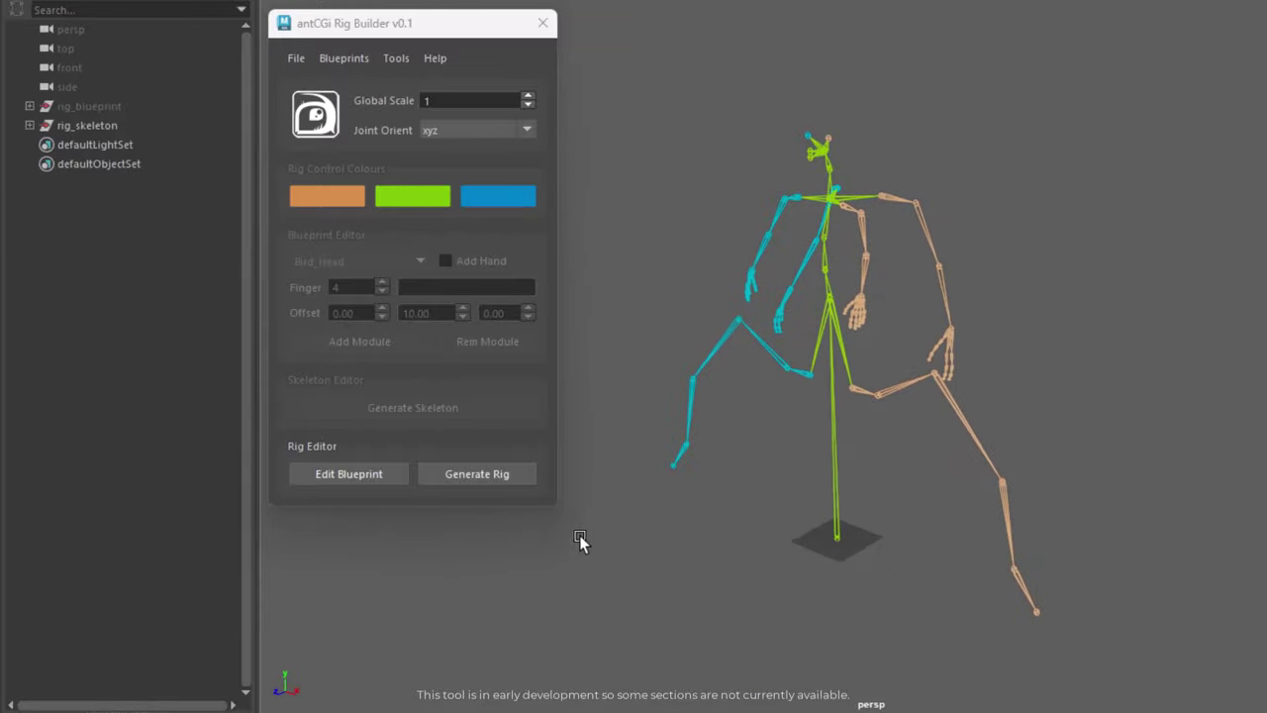
Return to editing the blueprint, then scale down the arachnid leg module and raise it closer to the spine base
click(333, 476)
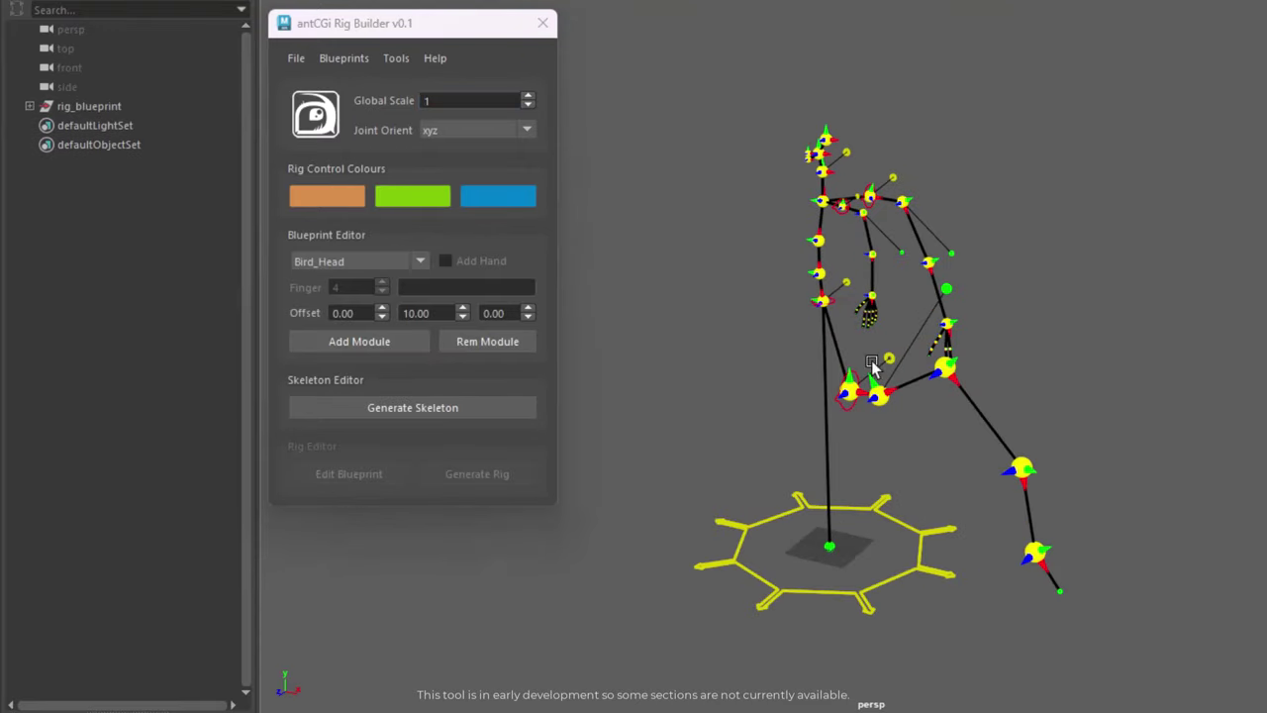
click(850, 391)
key(r)
drag(853, 394, 775, 387)
key(w)
drag(848, 345, 848, 307)
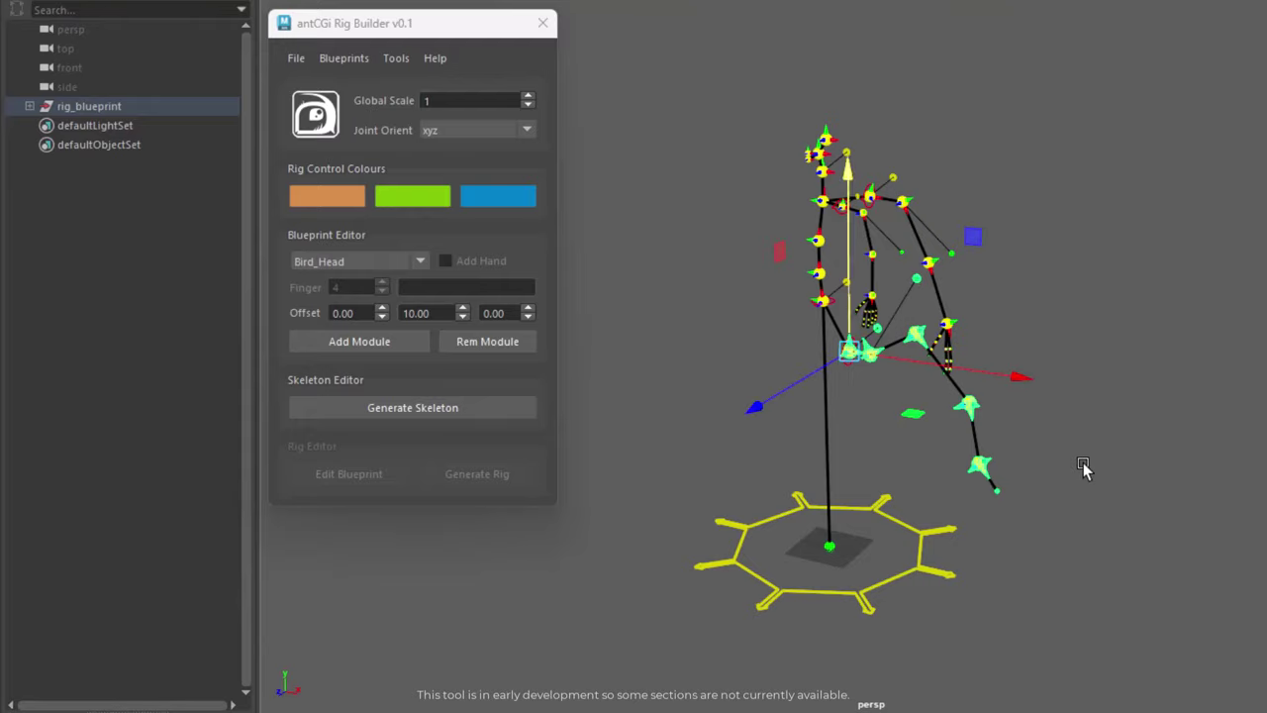
Deselect the adjusted arachnid leg module, generate the skeleton from the creature blueprint and inspect it from several angles
click(1083, 464)
mouse_move(931, 466)
alt+mouse_down()
mouse_move(894, 459)
mouse_move(929, 461)
alt+mouse_up()
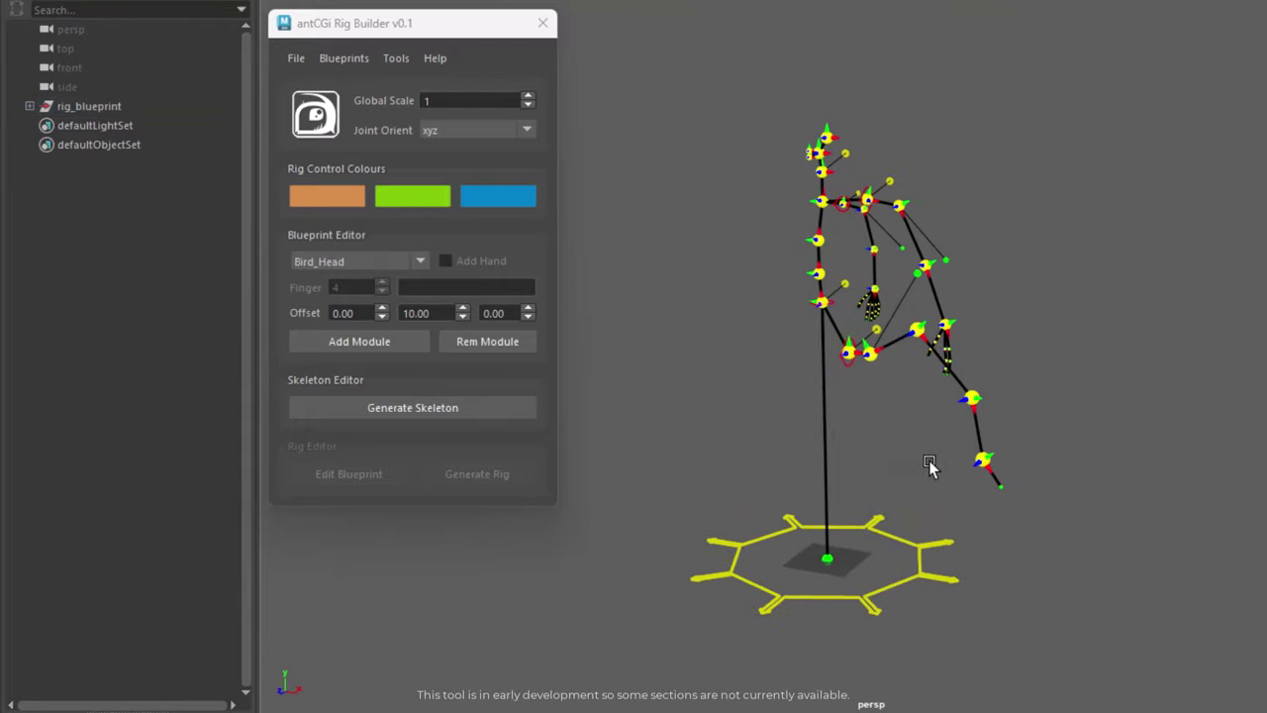
click(429, 413)
alt+drag(1010, 498, 1093, 497)
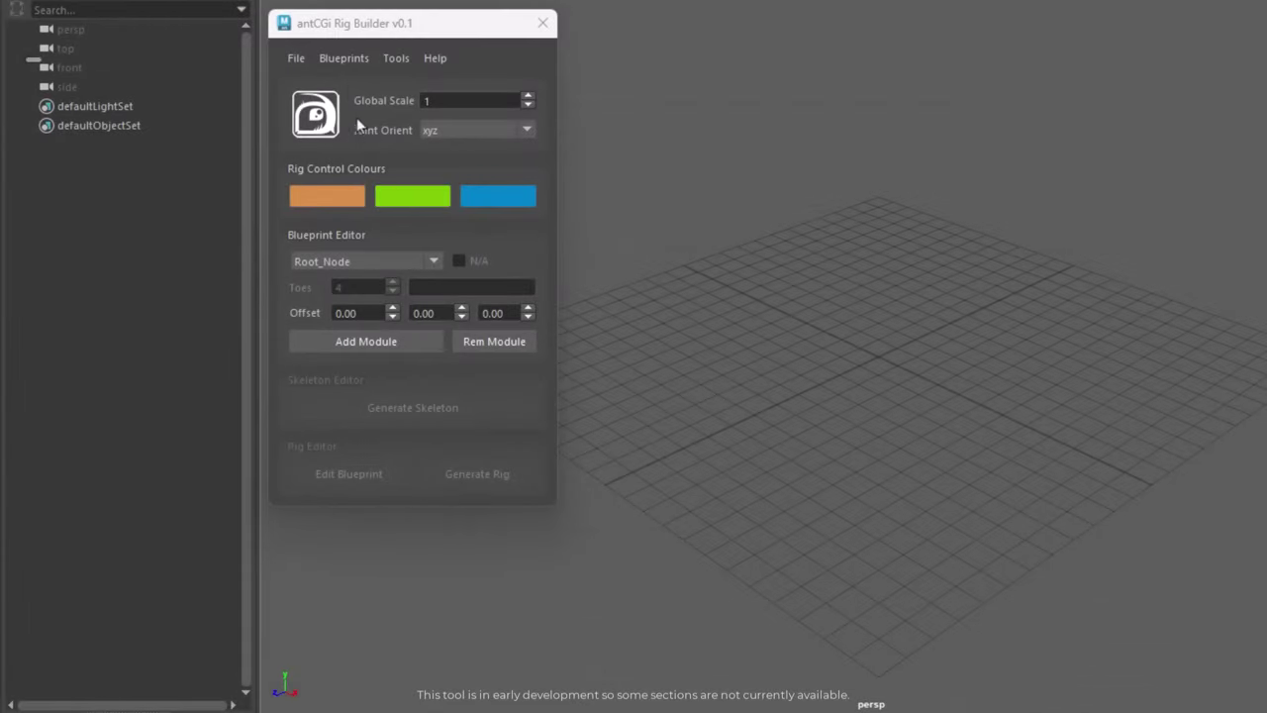
Load the Biped: Basic preset blueprint into the empty scene and look around its modules
click(343, 59)
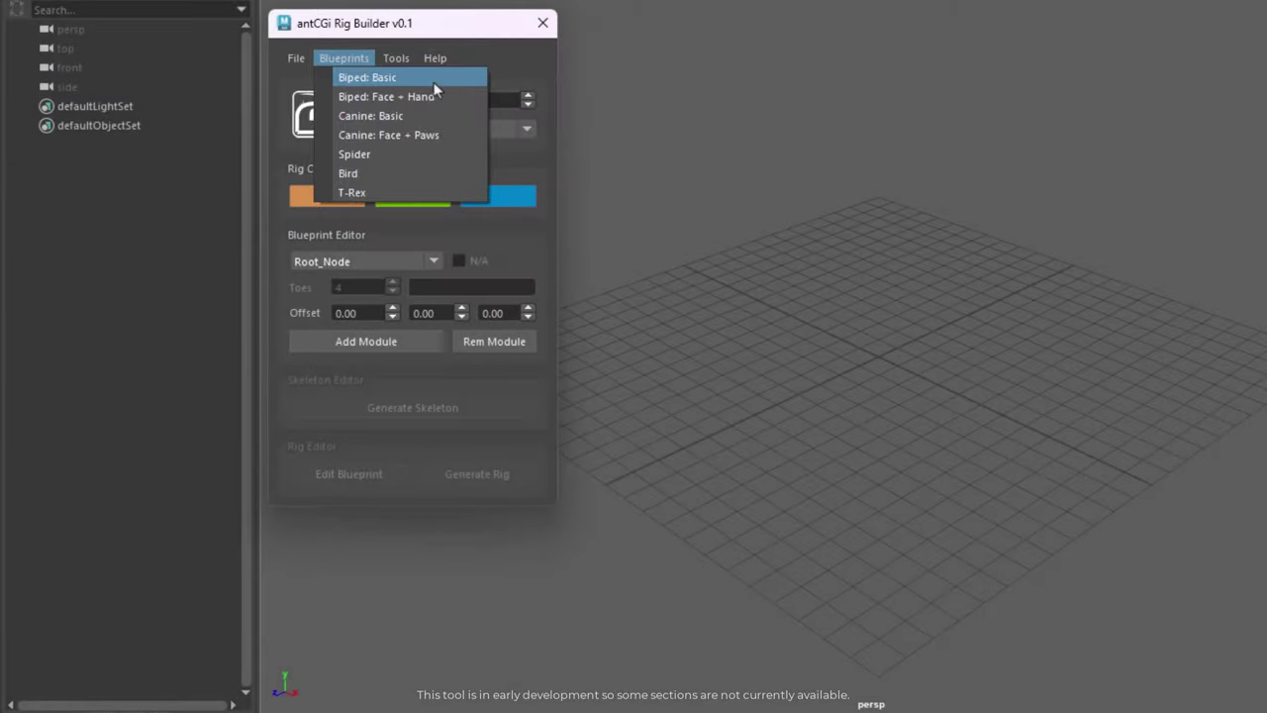
click(433, 83)
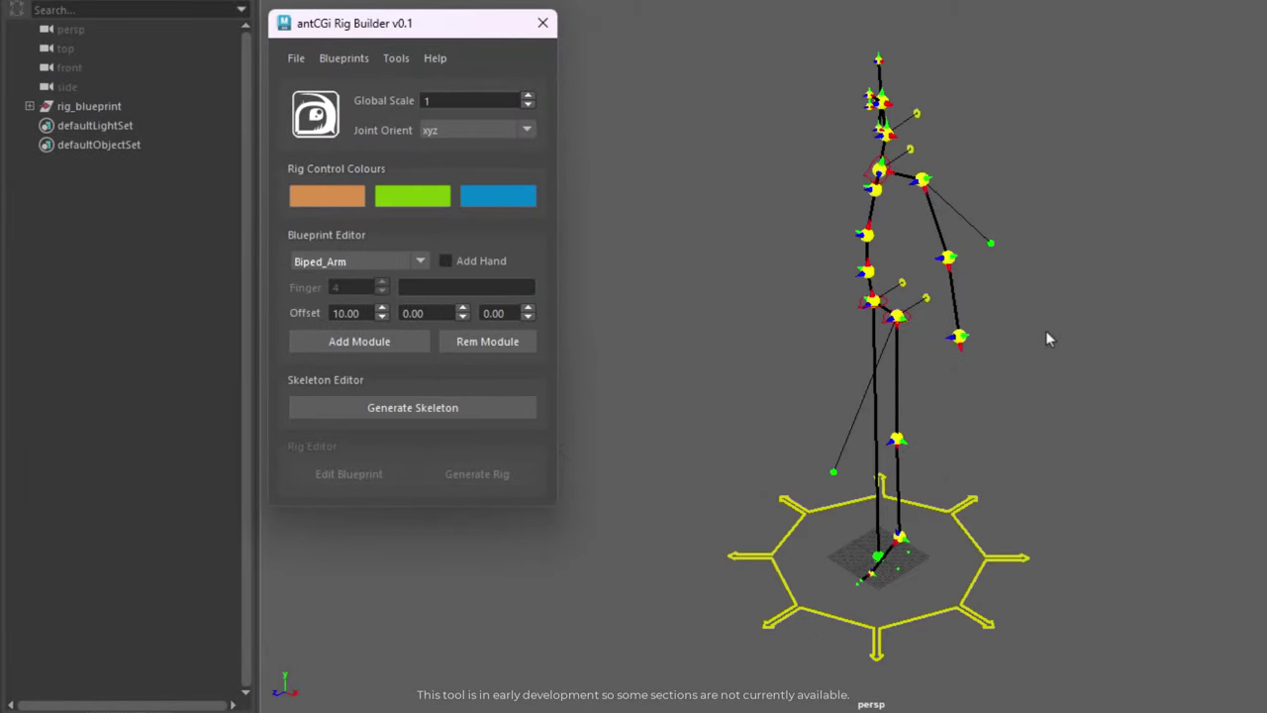
alt+drag(1023, 397, 621, 186)
Load the Biped: Face + Hand preset blueprint and inspect its finger and facial joints up close
click(343, 58)
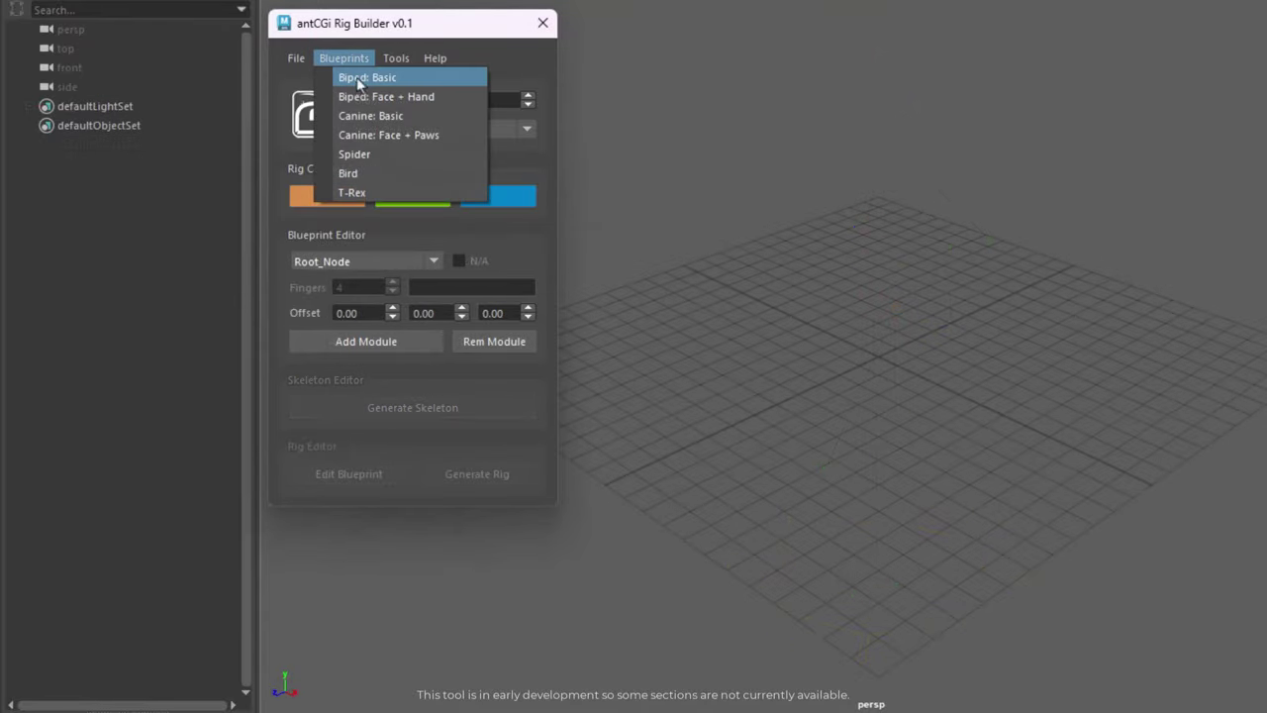
click(469, 102)
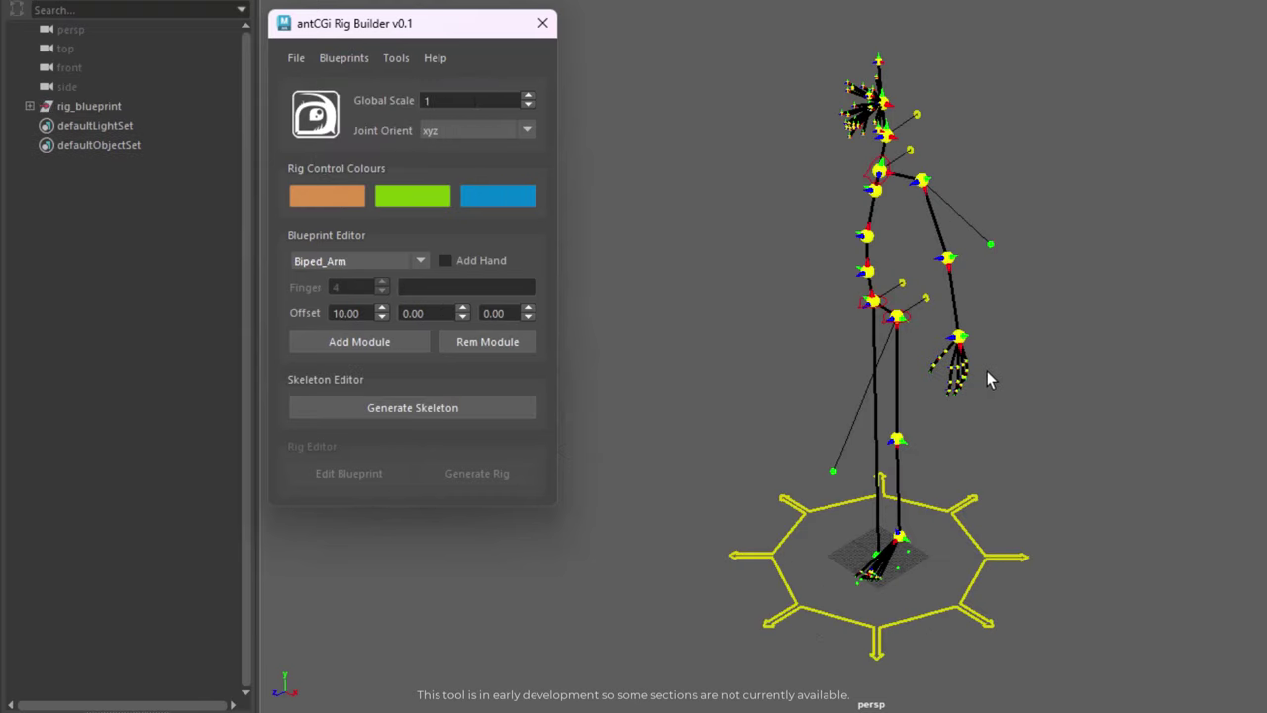
alt+drag(987, 372, 891, 358)
scroll(876, 300, up, 5)
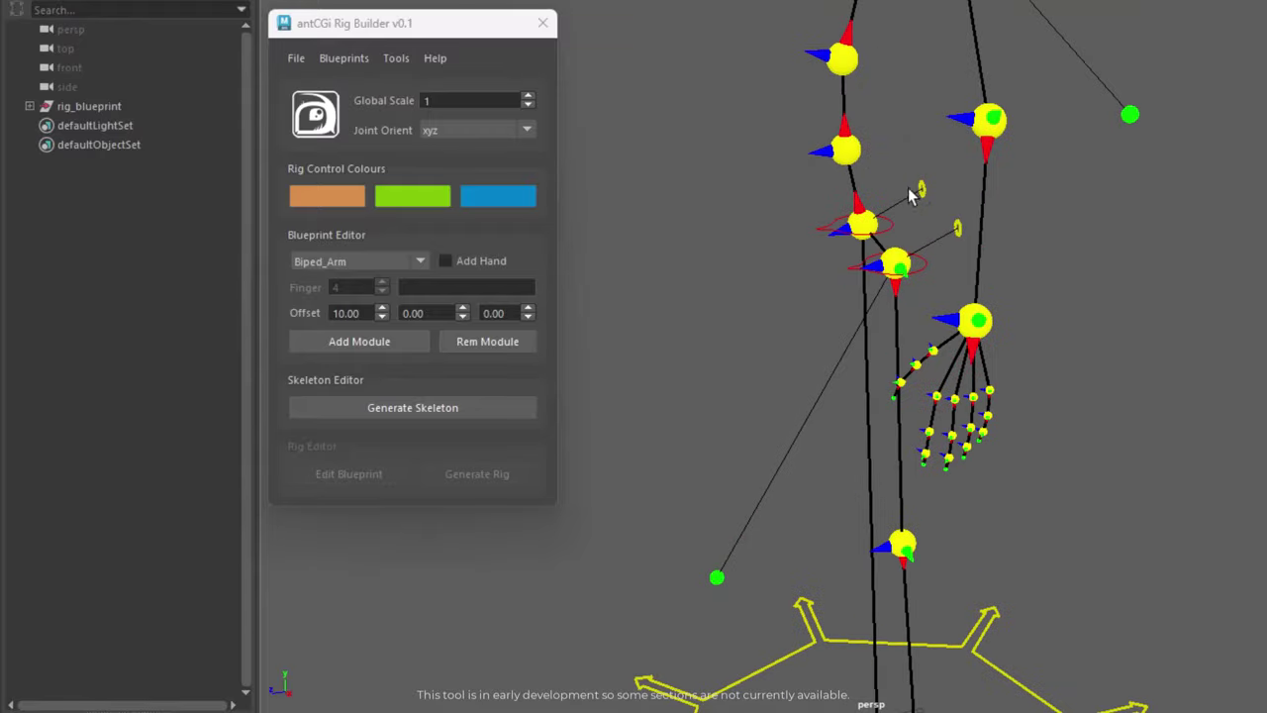
alt+middle_drag(910, 195, 858, 602)
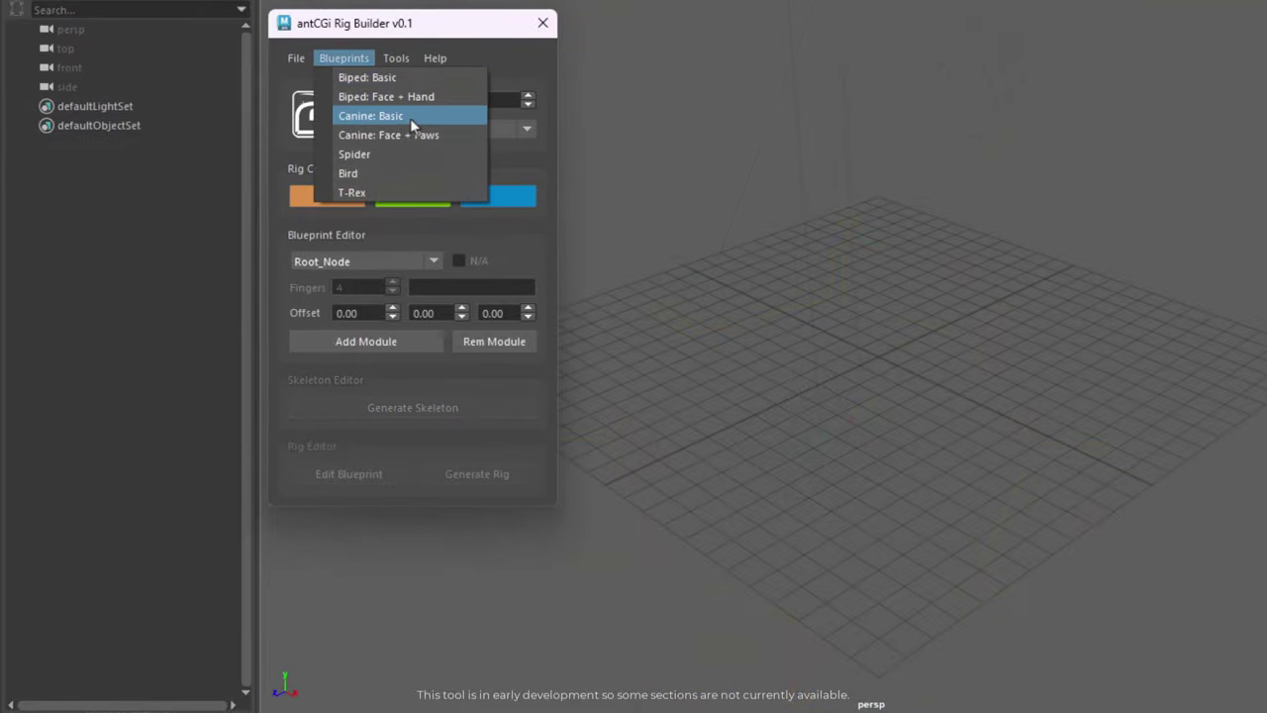
Load the Canine: Basic preset blueprint and then the Canine: Face + Paws preset, looking around each one
click(410, 118)
alt+drag(922, 367, 925, 339)
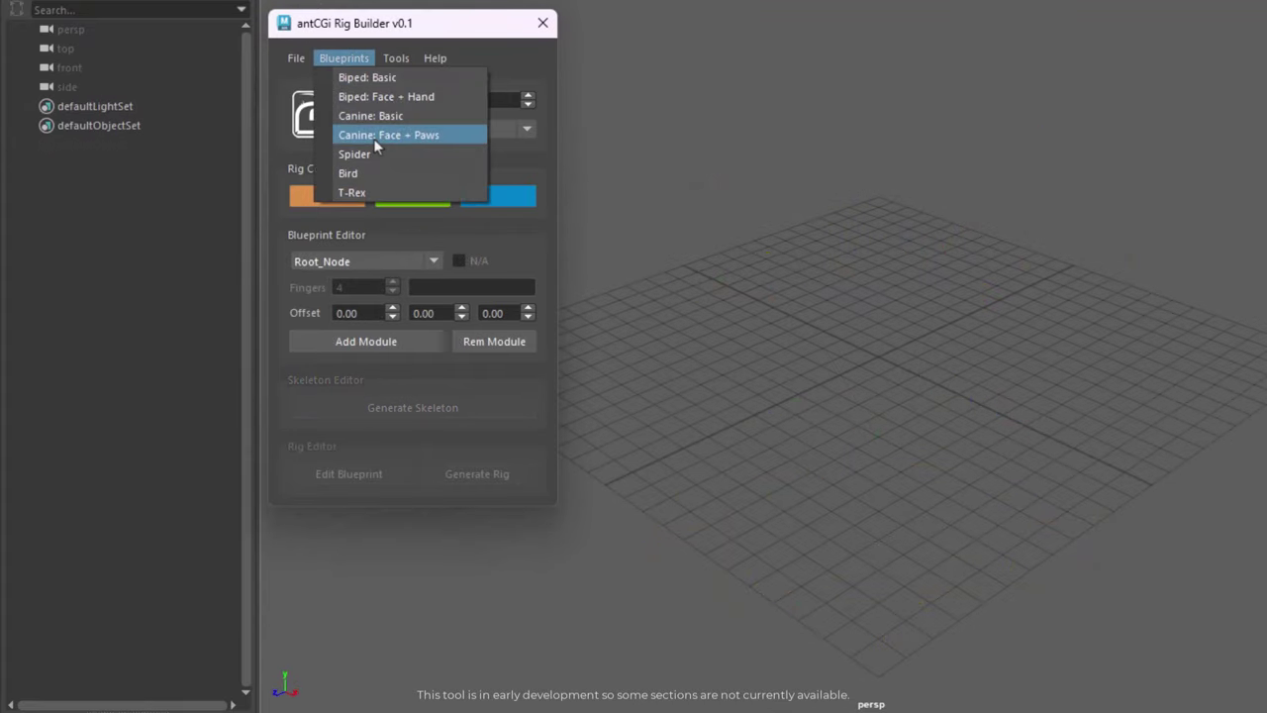
click(386, 135)
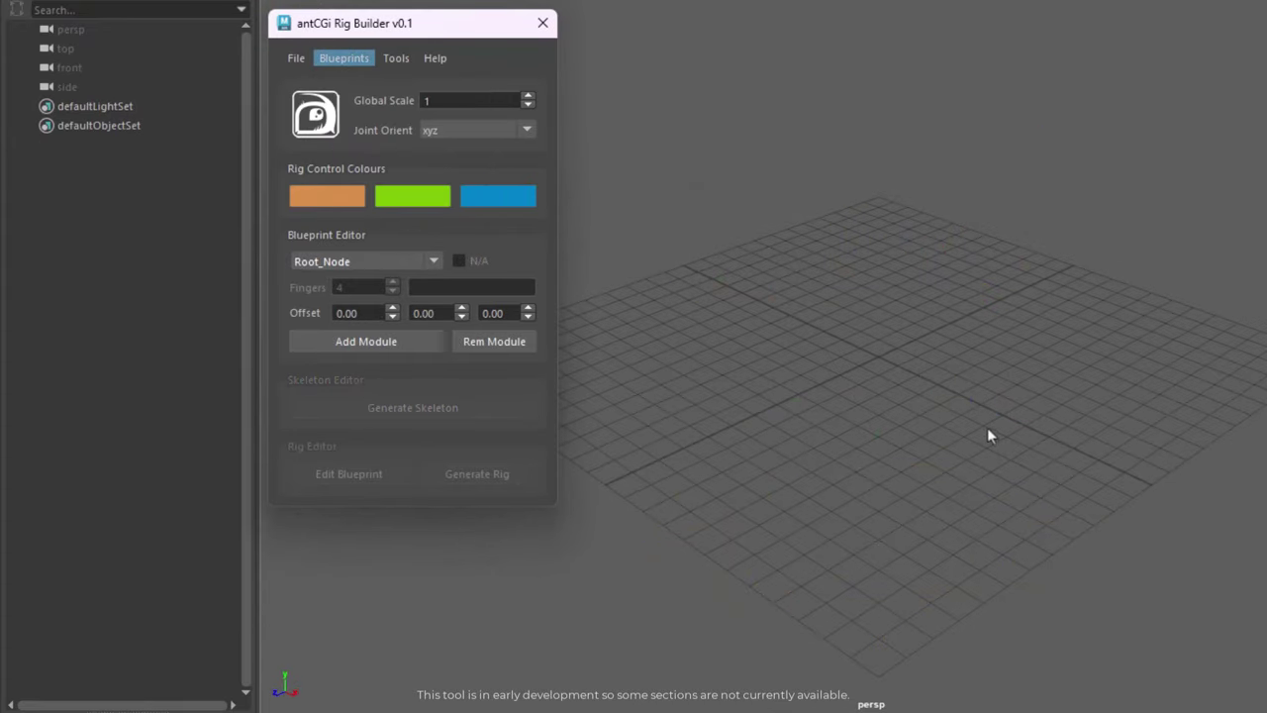
alt+drag(914, 438, 822, 353)
Load the Spider preset blueprint, generate its skeleton and inspect the mirrored legs
click(344, 57)
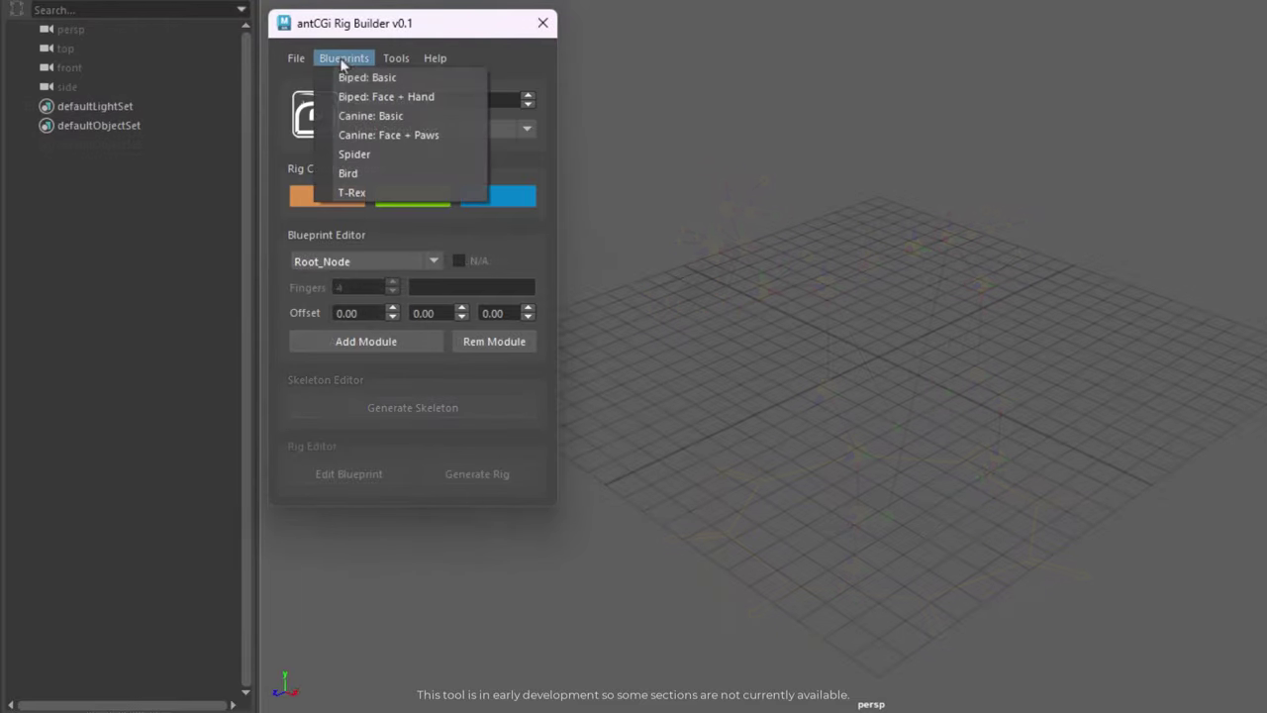
click(449, 174)
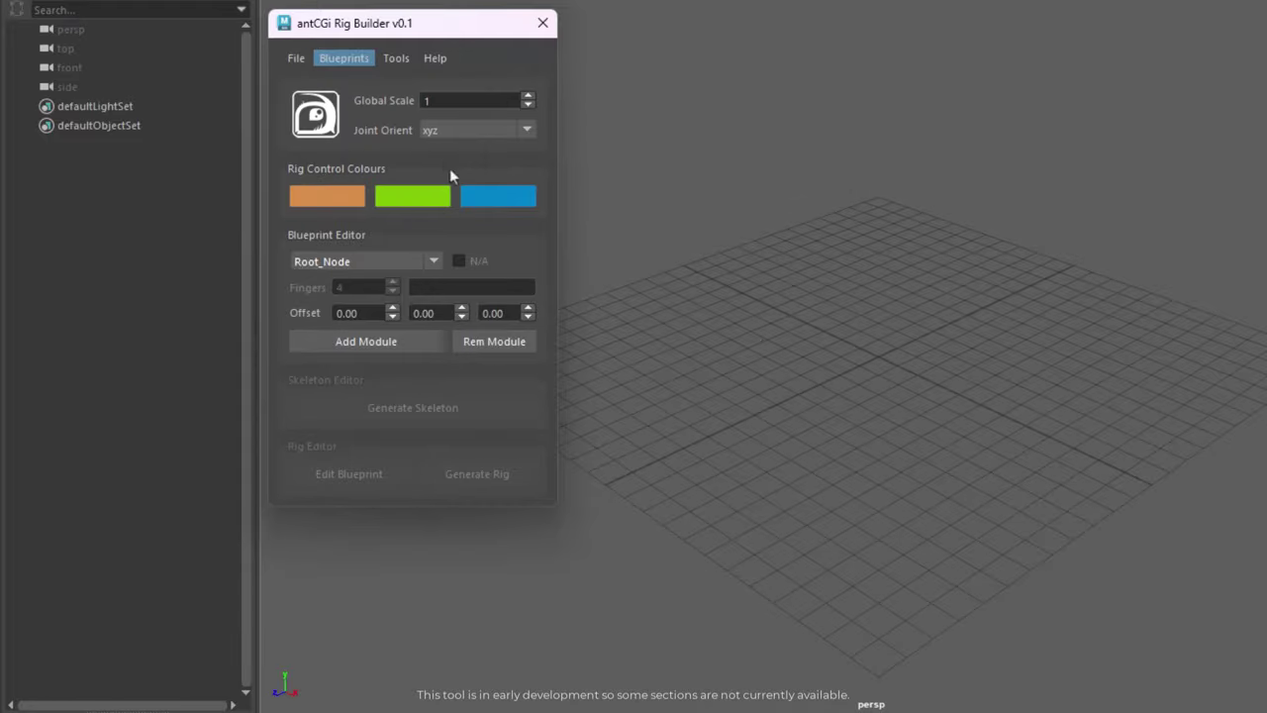
alt+drag(1054, 490, 1064, 390)
click(509, 406)
mouse_move(1108, 452)
alt+mouse_down()
mouse_move(950, 445)
mouse_move(908, 529)
mouse_move(814, 475)
mouse_move(673, 430)
mouse_move(1004, 418)
mouse_move(1145, 430)
mouse_move(1083, 446)
alt+mouse_up()
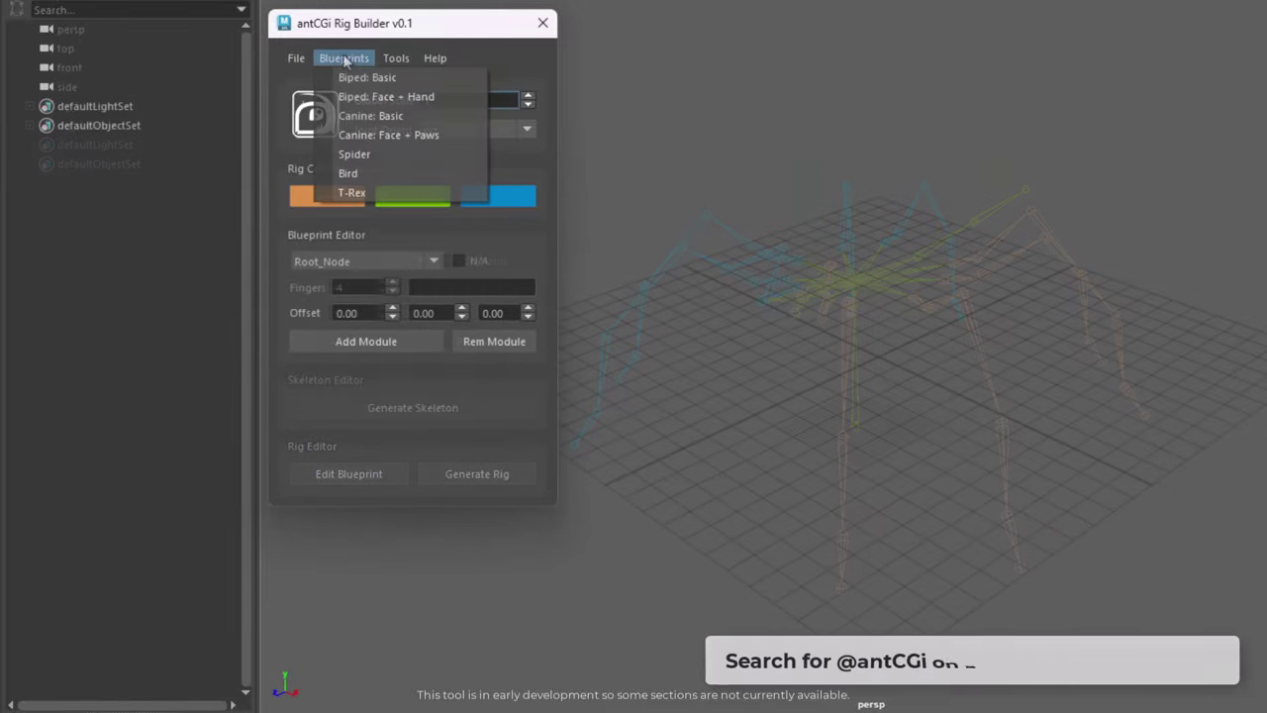
Load the Bird preset blueprint, generate its skeleton and inspect the mirrored wings
click(374, 176)
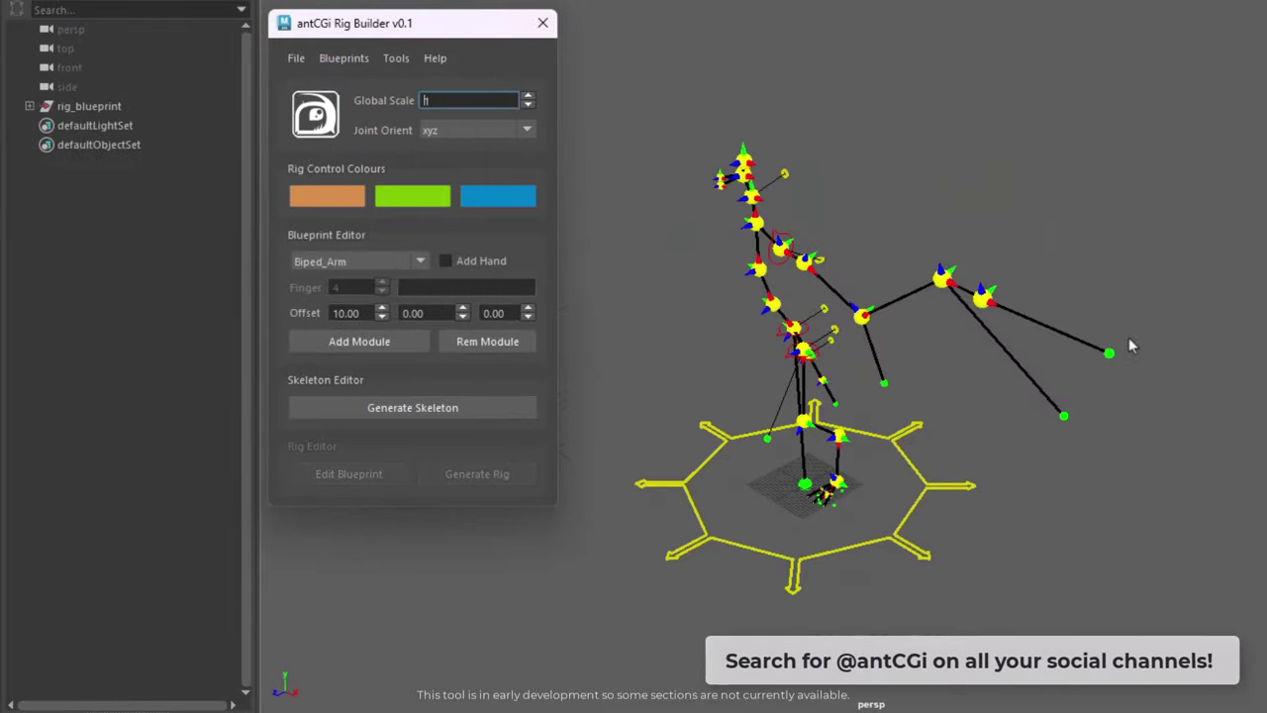
alt+drag(1131, 346, 868, 392)
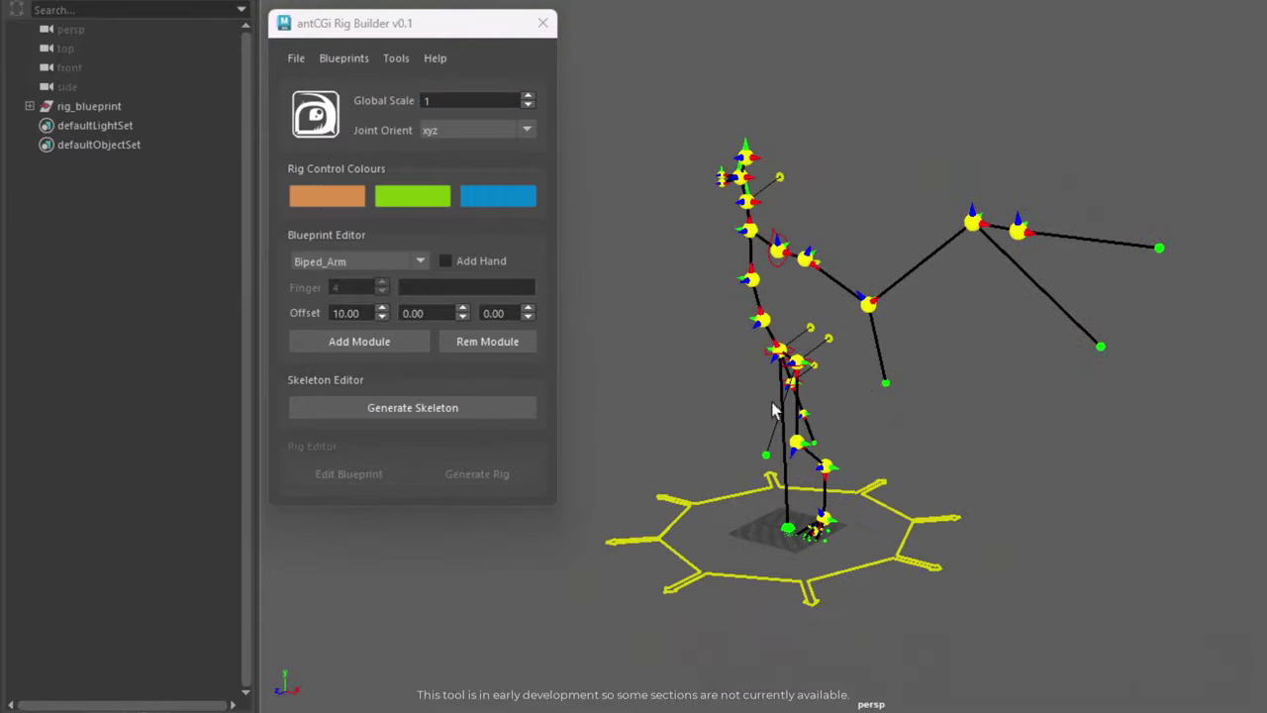
click(515, 411)
alt+middle_drag(939, 405, 1104, 384)
alt+drag(1098, 384, 857, 390)
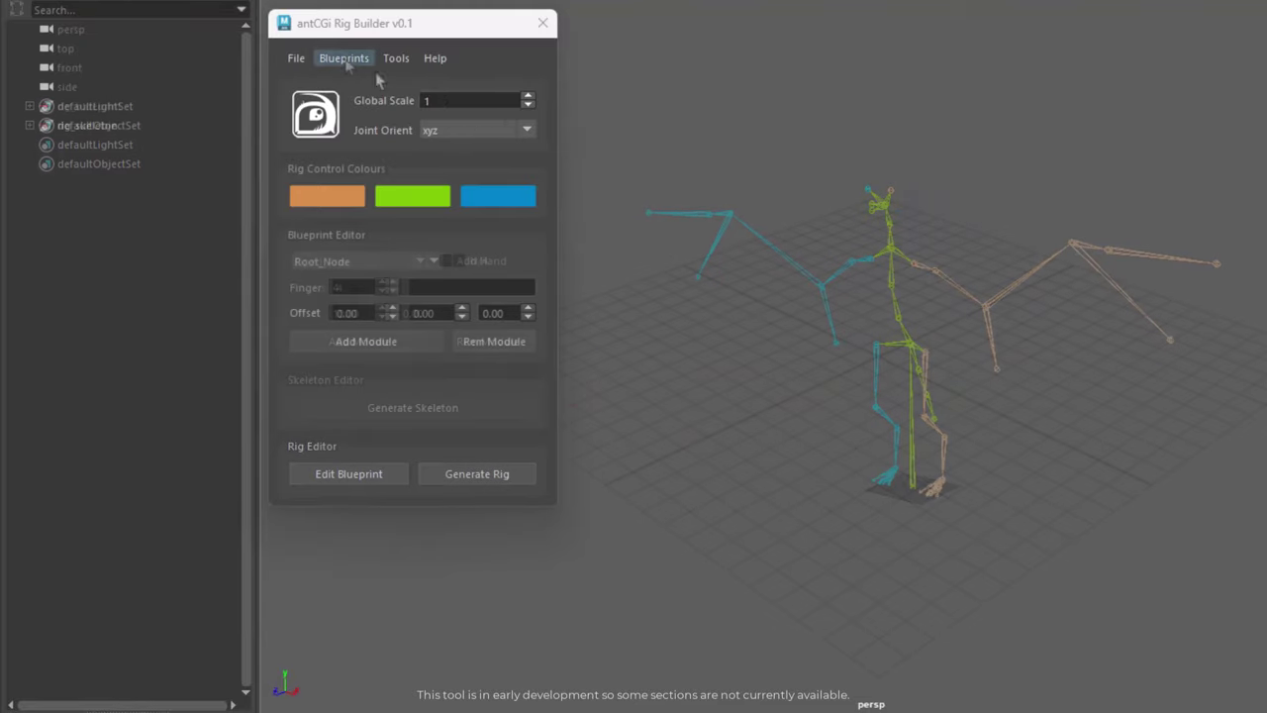
Load the T-Rex preset blueprint, generate its skeleton and inspect it from several angles
click(344, 59)
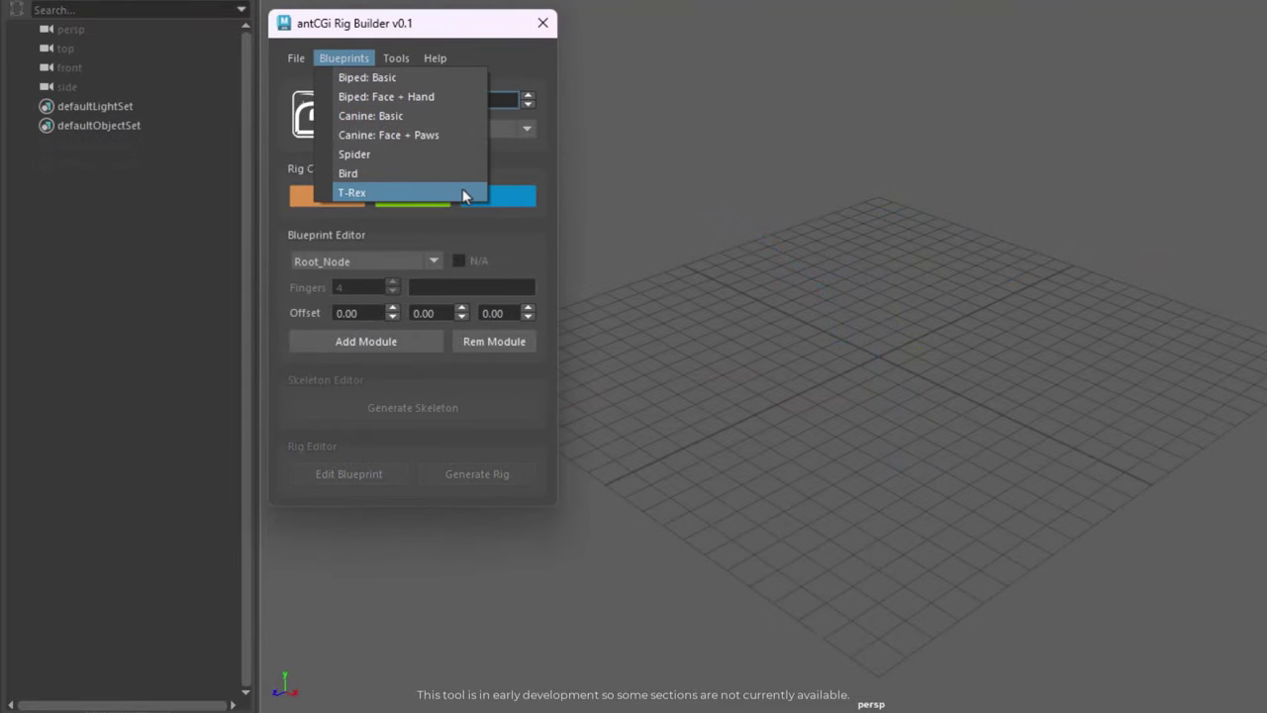
click(462, 190)
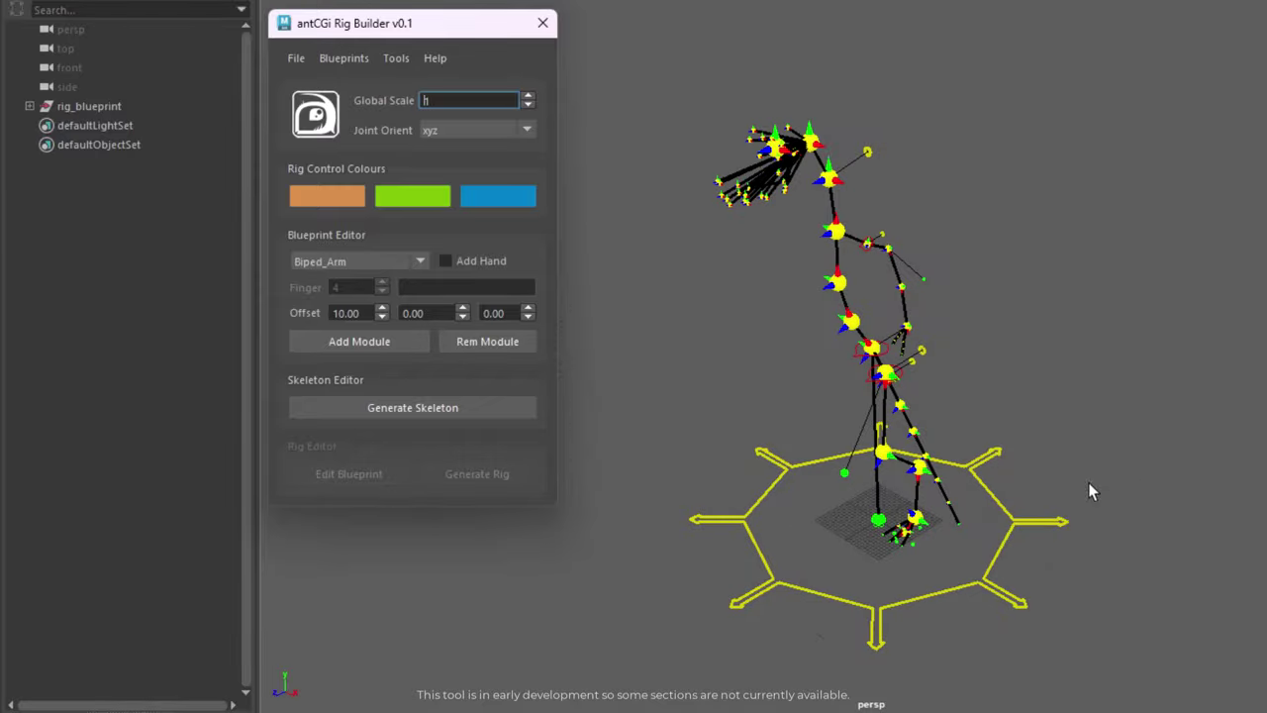
alt+drag(1088, 482, 990, 495)
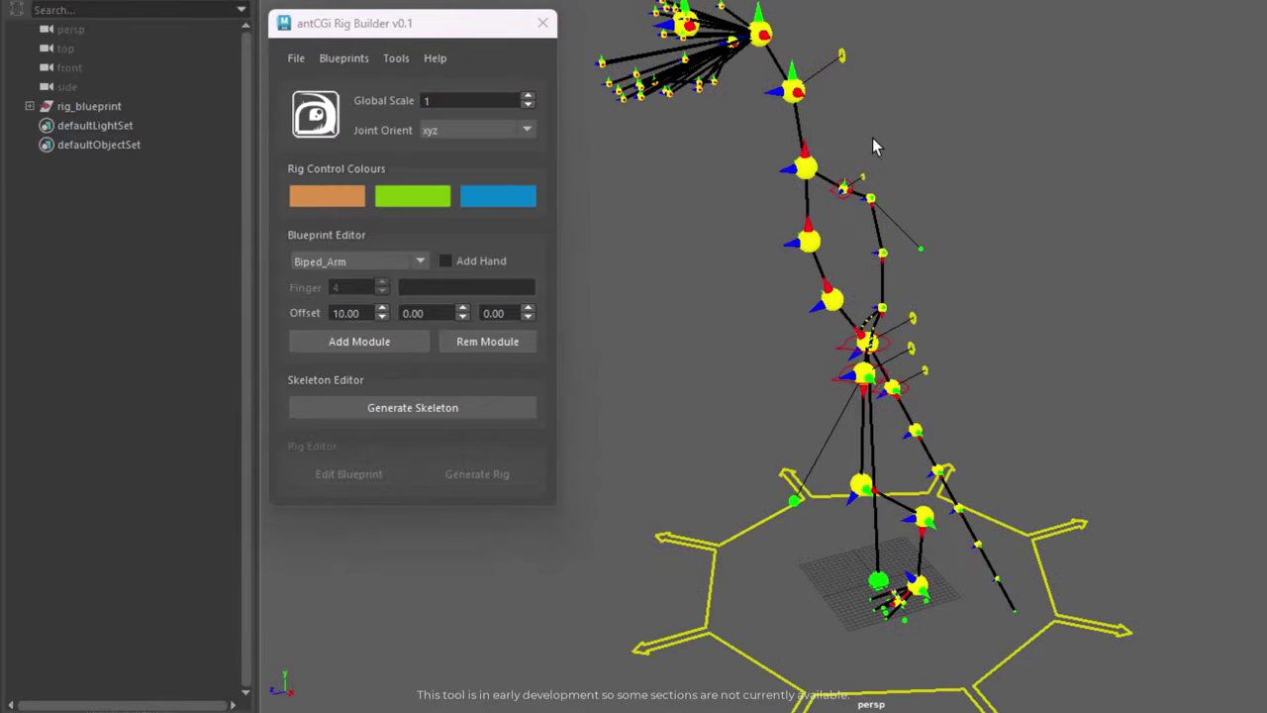
click(450, 407)
alt+drag(1034, 369, 1266, 332)
alt+drag(1138, 315, 957, 350)
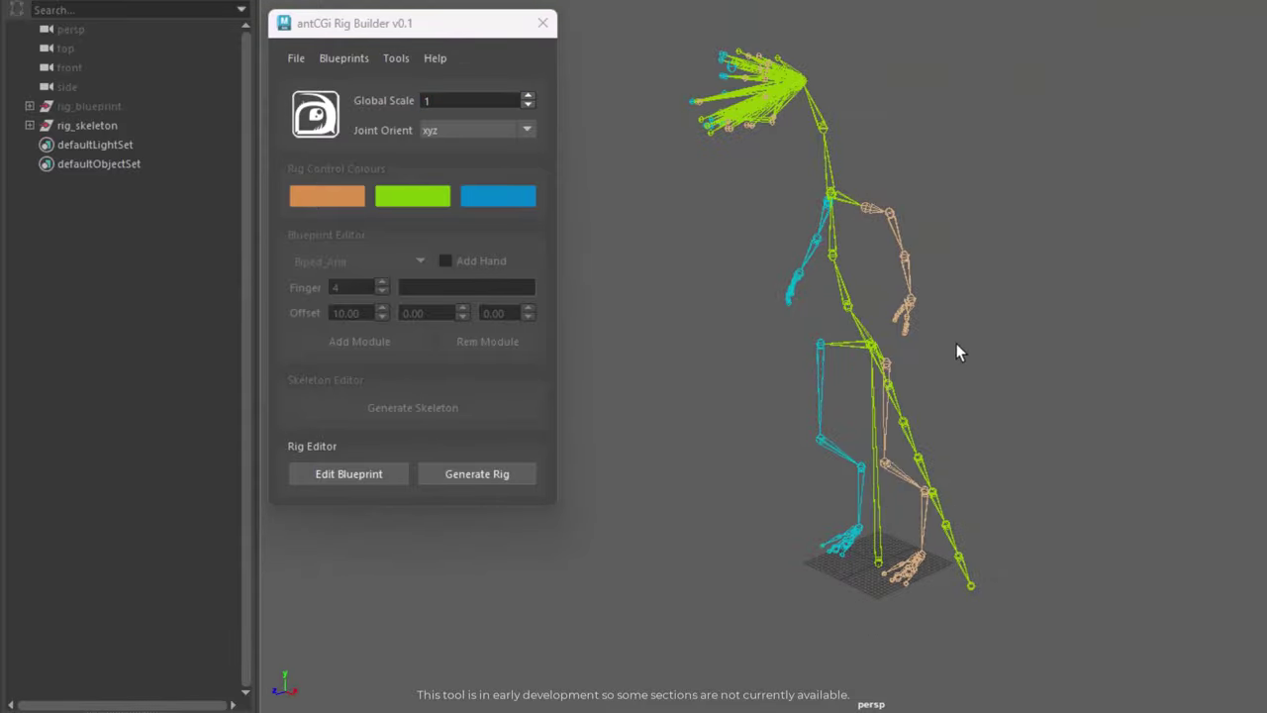
Return to editing the T-Rex blueprint and rotate the whole arm module at the clavicle so the hand swings inward toward the body
click(327, 474)
click(886, 203)
key(e)
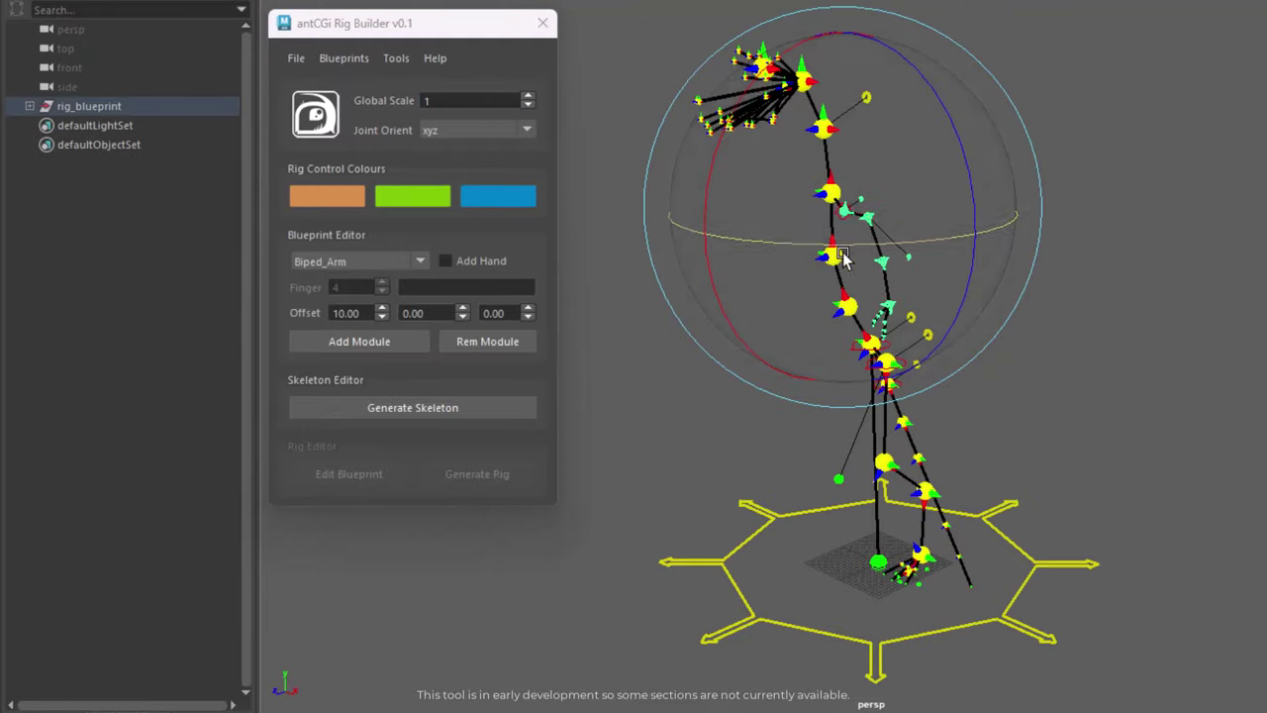
drag(714, 234, 720, 237)
alt+drag(780, 288, 1176, 345)
scroll(1177, 345, up, 4)
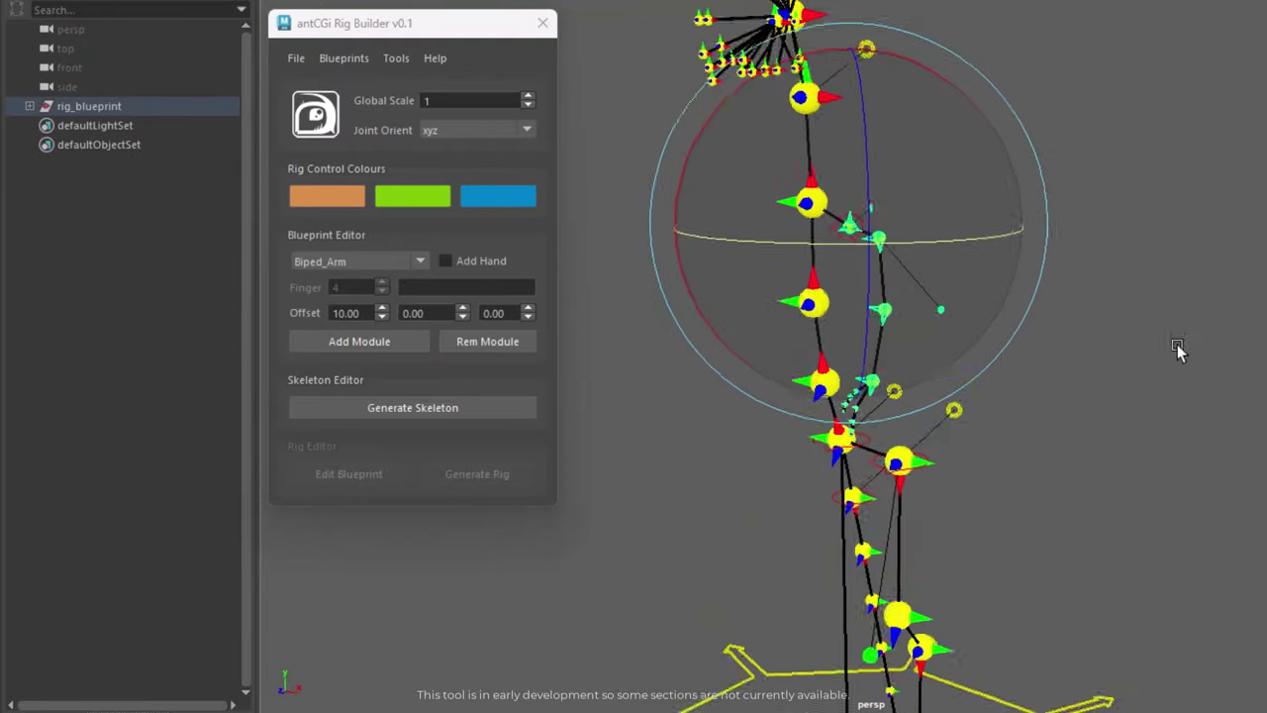
drag(958, 304, 977, 285)
click(995, 306)
scroll(873, 419, down, 6)
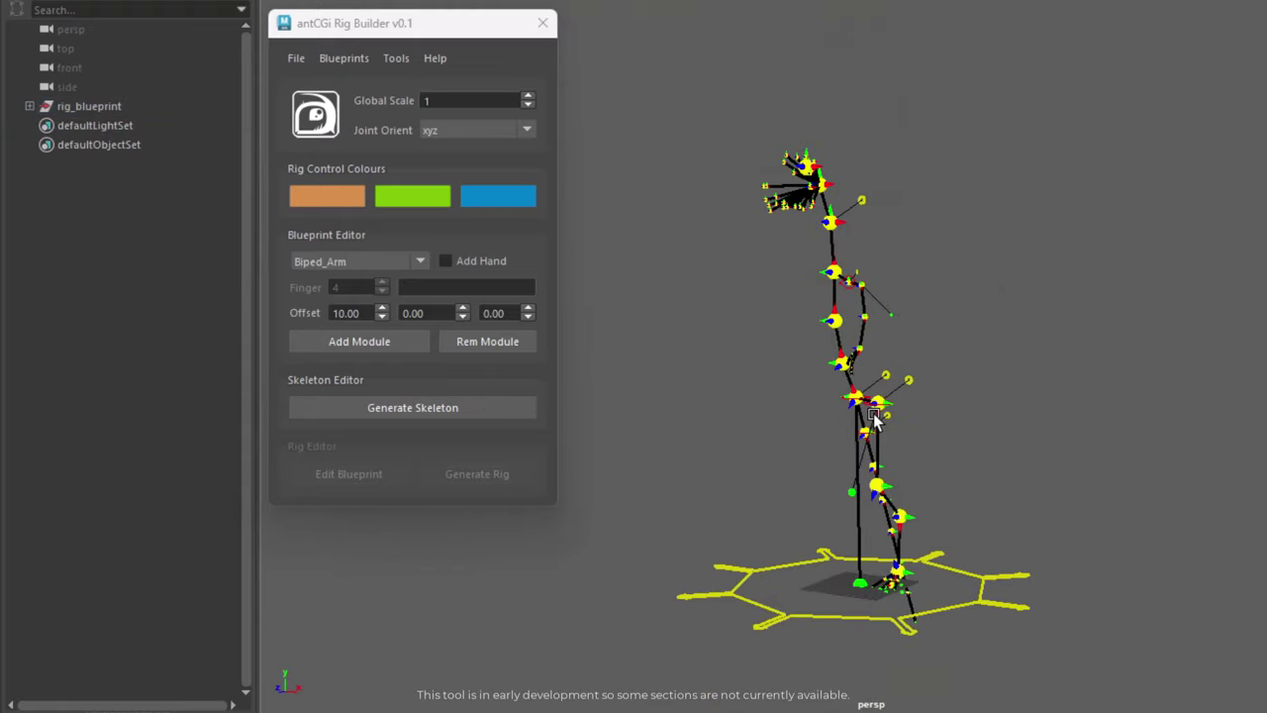
alt+drag(821, 447, 915, 400)
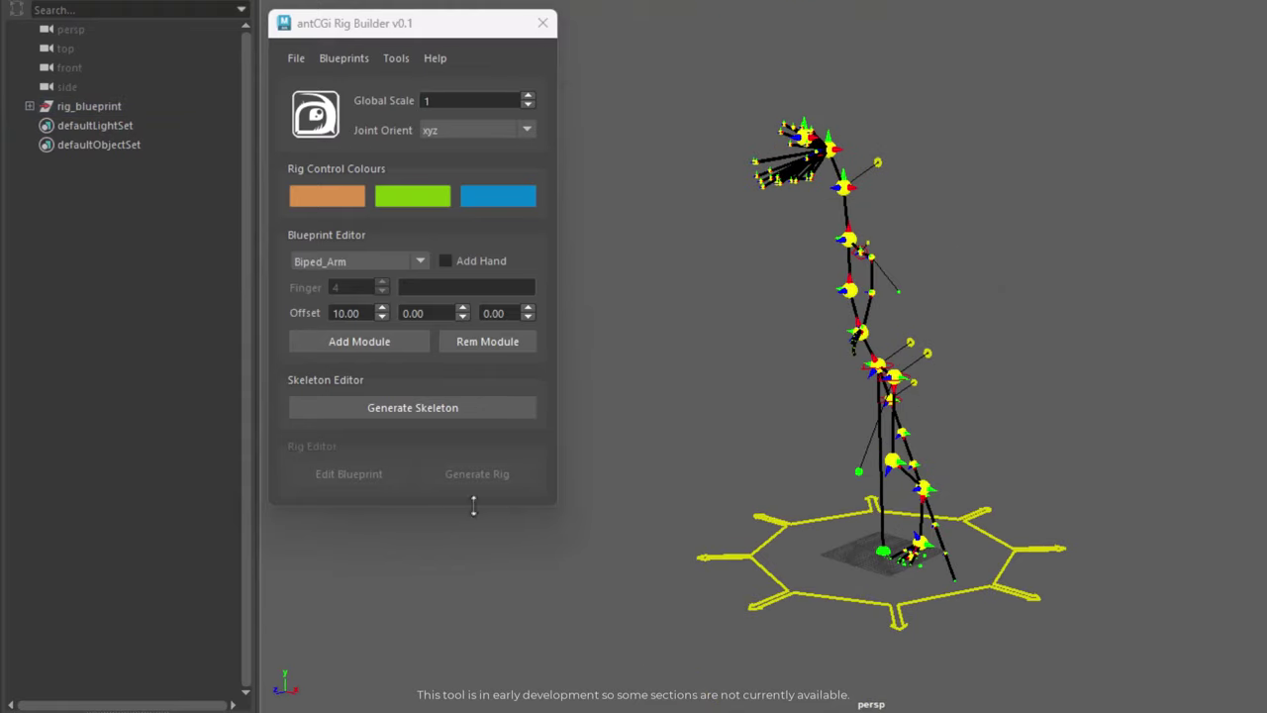
Regenerate the T-Rex skeleton and examine the naming and colours of the full joint hierarchy under rig_skeleton
click(430, 405)
mouse_move(1131, 460)
alt+mouse_down()
mouse_move(1227, 458)
mouse_move(1150, 458)
mouse_move(1112, 484)
mouse_move(1149, 453)
alt+mouse_up()
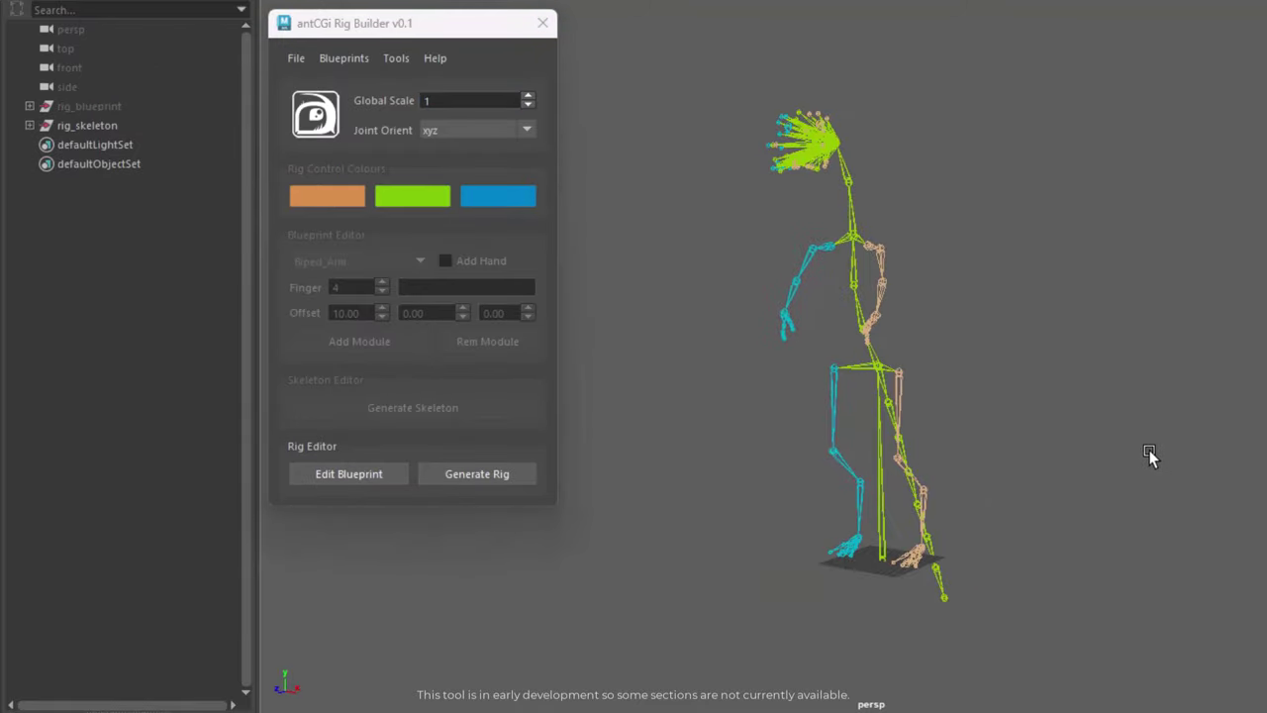
shift+click(30, 126)
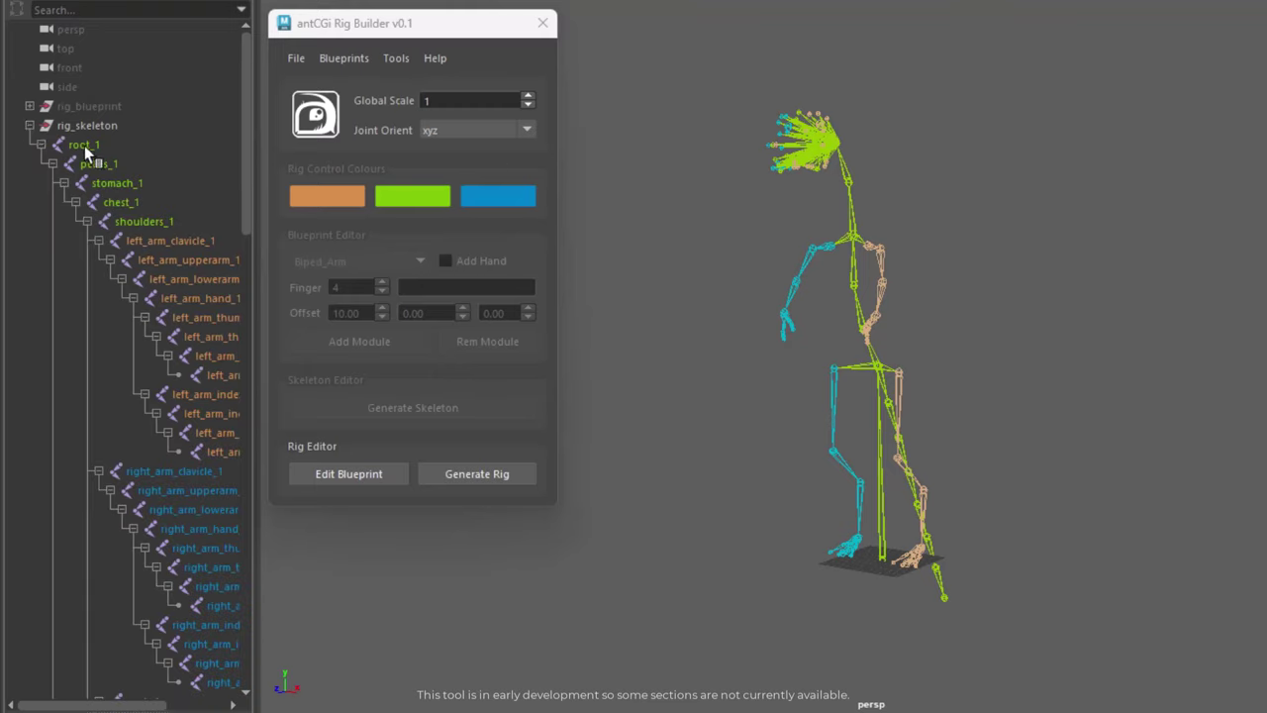
scroll(186, 230, down, 20)
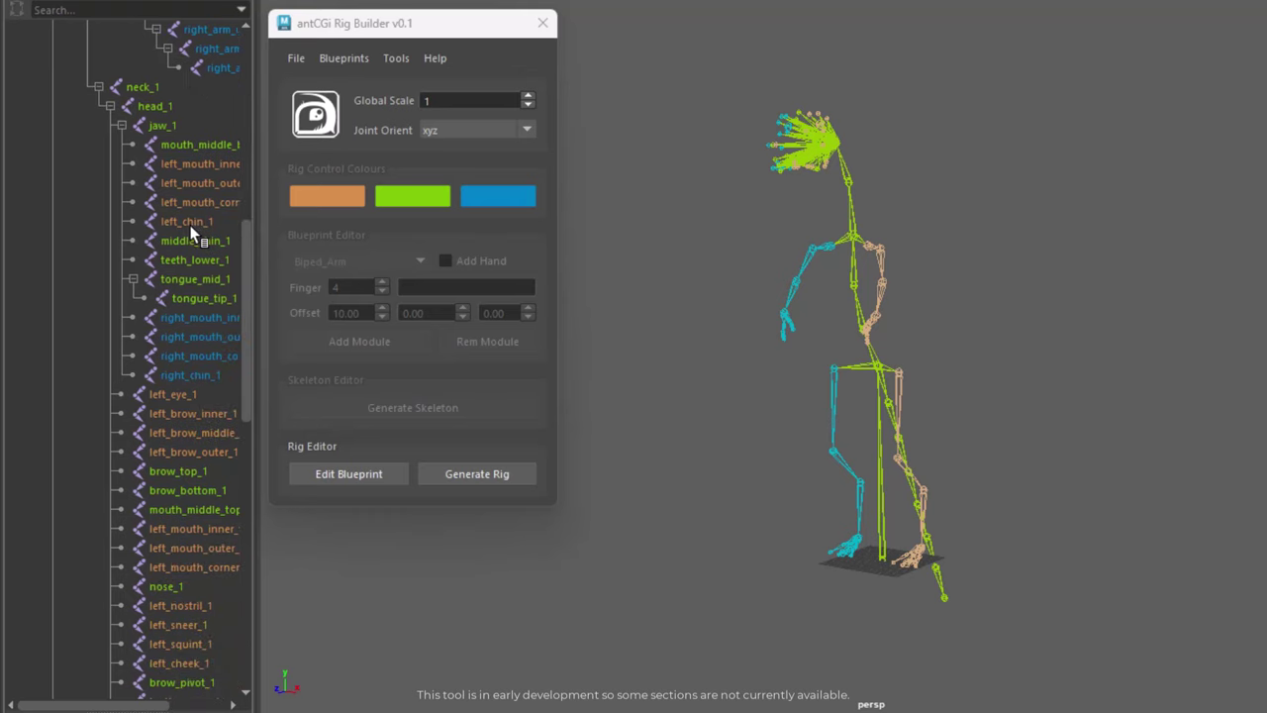
scroll(194, 234, down, 20)
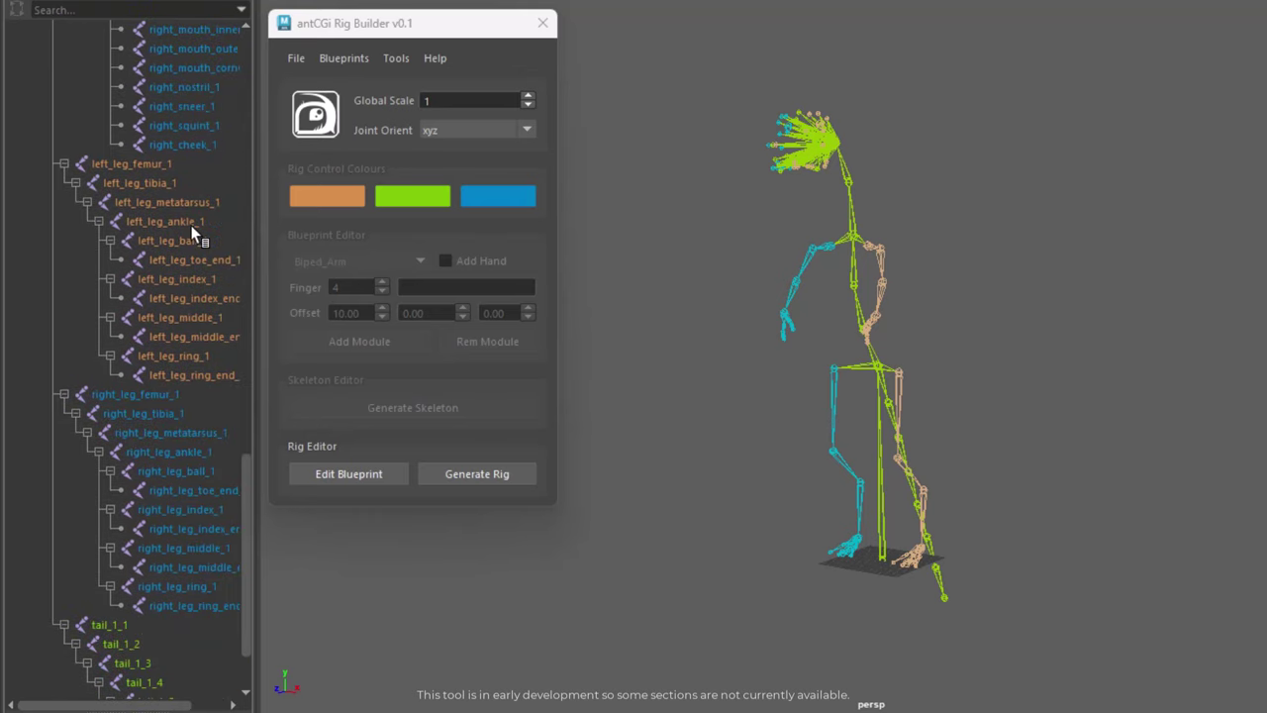
scroll(194, 232, up, 20)
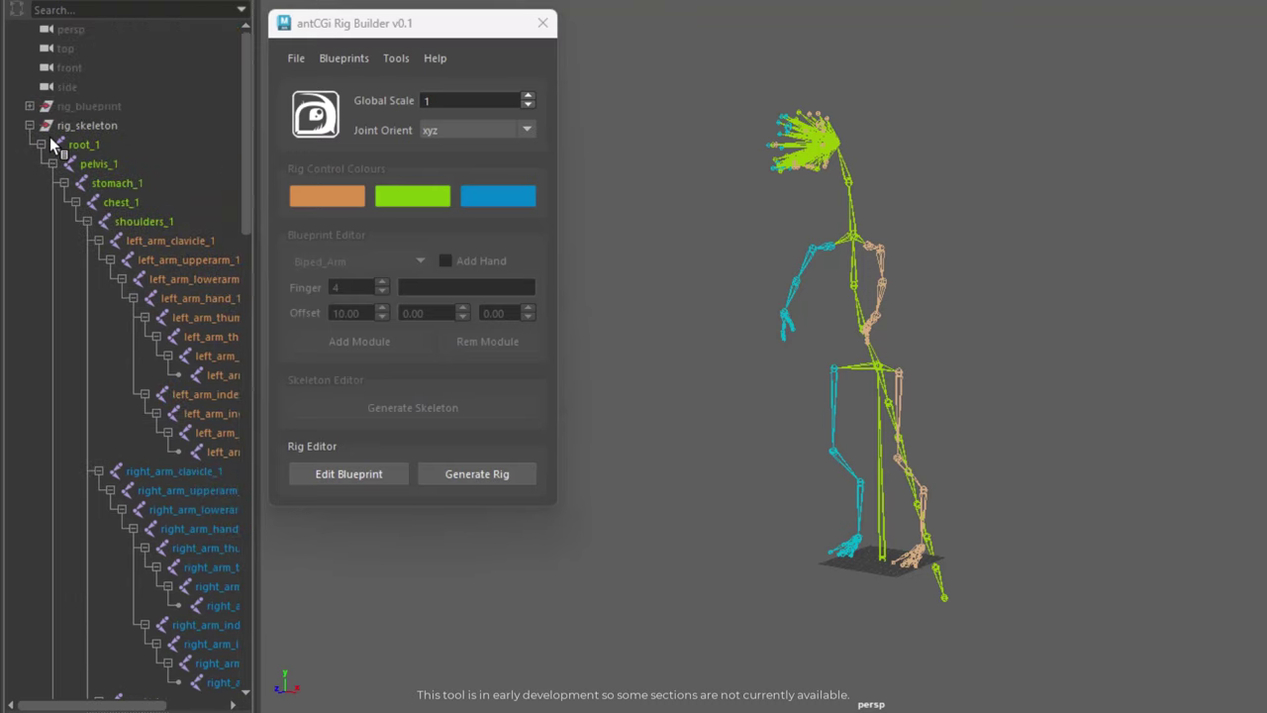
click(29, 126)
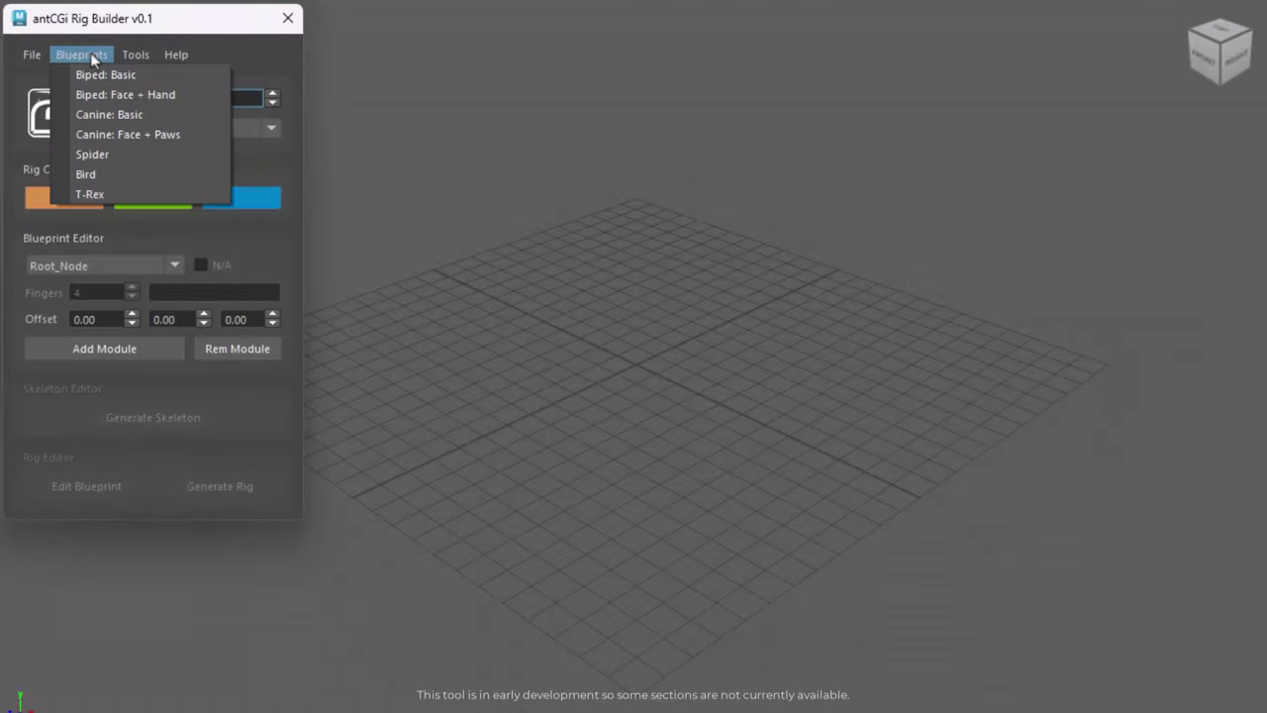
Load the Biped: Basic preset blueprint in the empty scene and frame its modules in the view
click(207, 188)
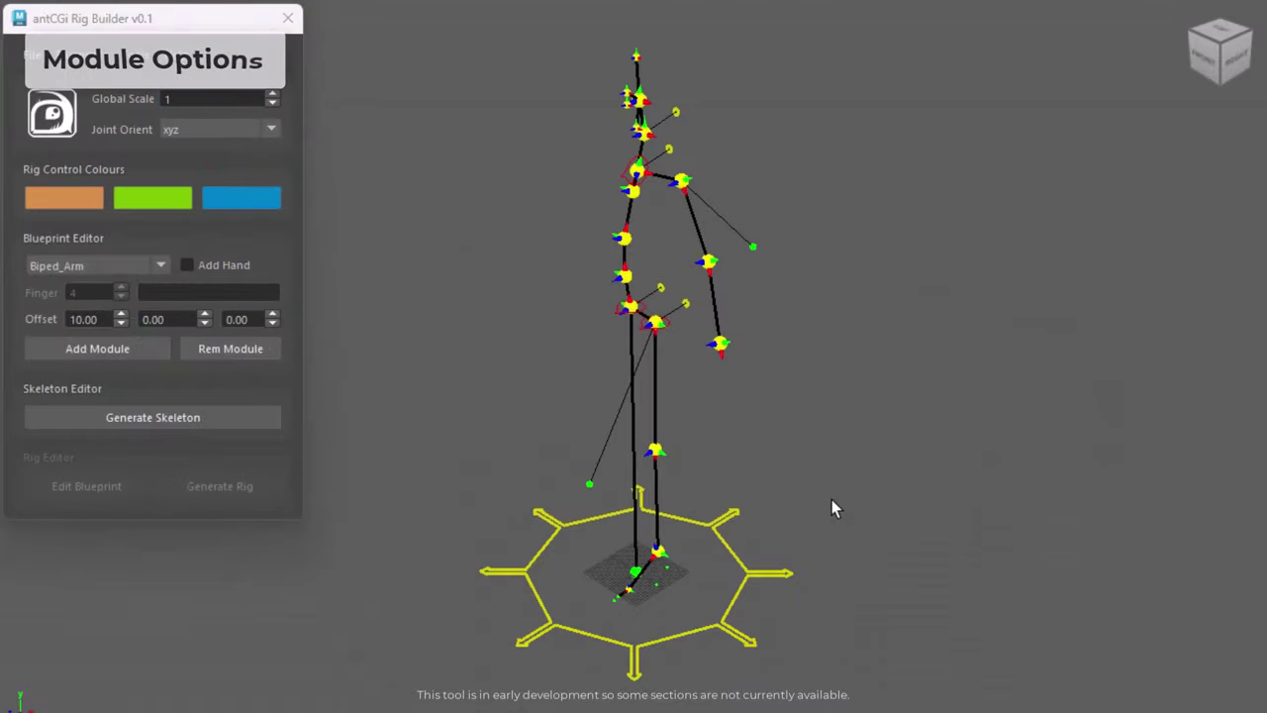
alt+drag(835, 502, 852, 447)
alt+middle_drag(690, 274, 639, 402)
alt+middle_drag(639, 515, 650, 334)
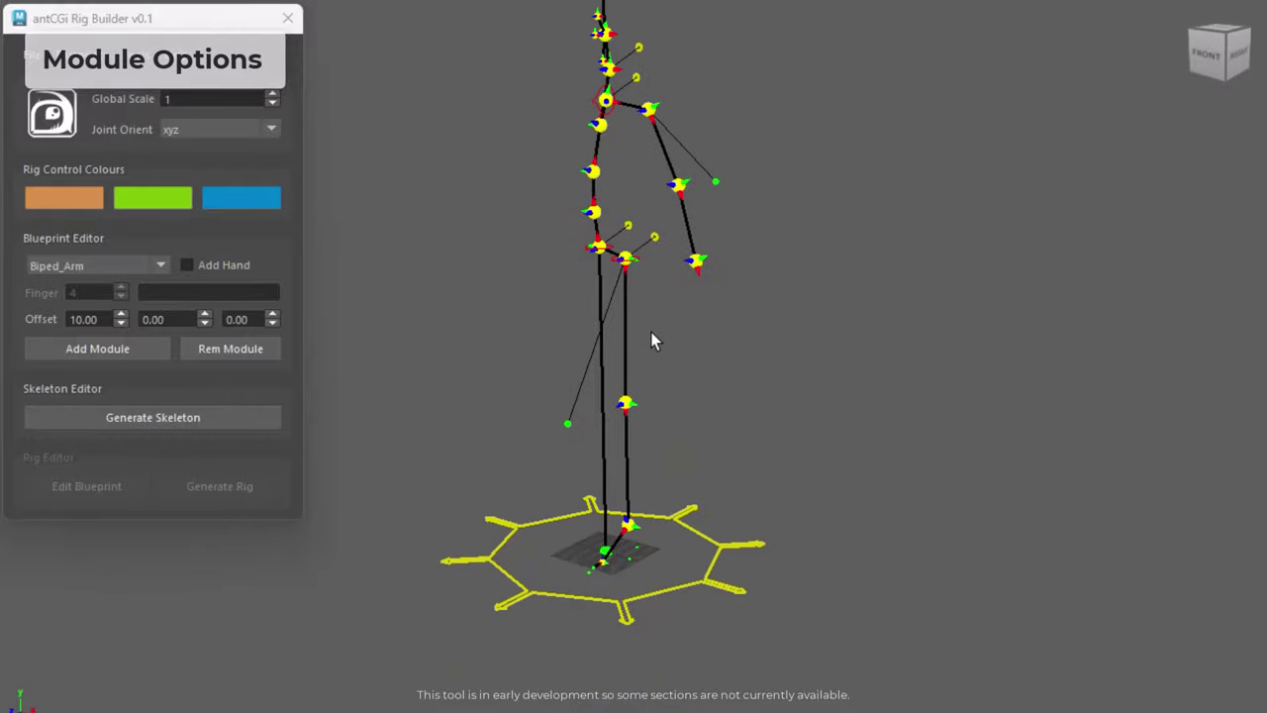
alt+middle_drag(742, 307, 753, 465)
alt+right_drag(753, 466, 665, 458)
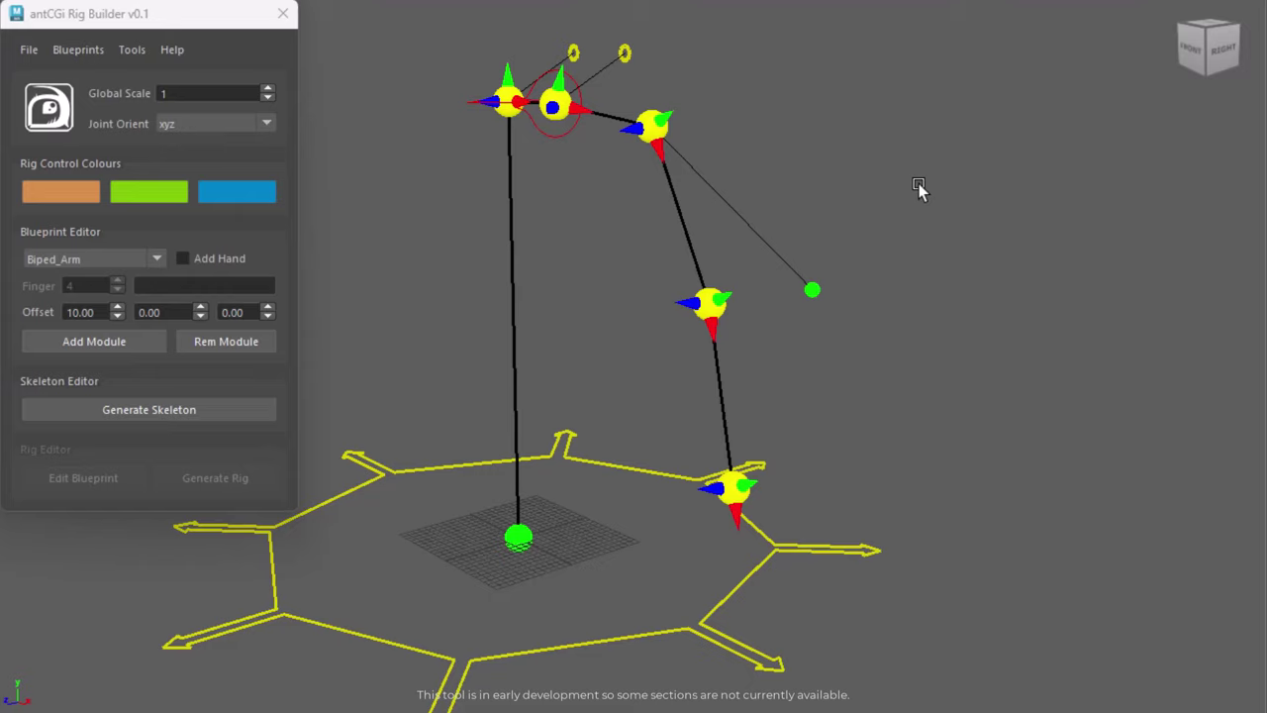
Change the blueprint's joint orientation to yzx
click(211, 123)
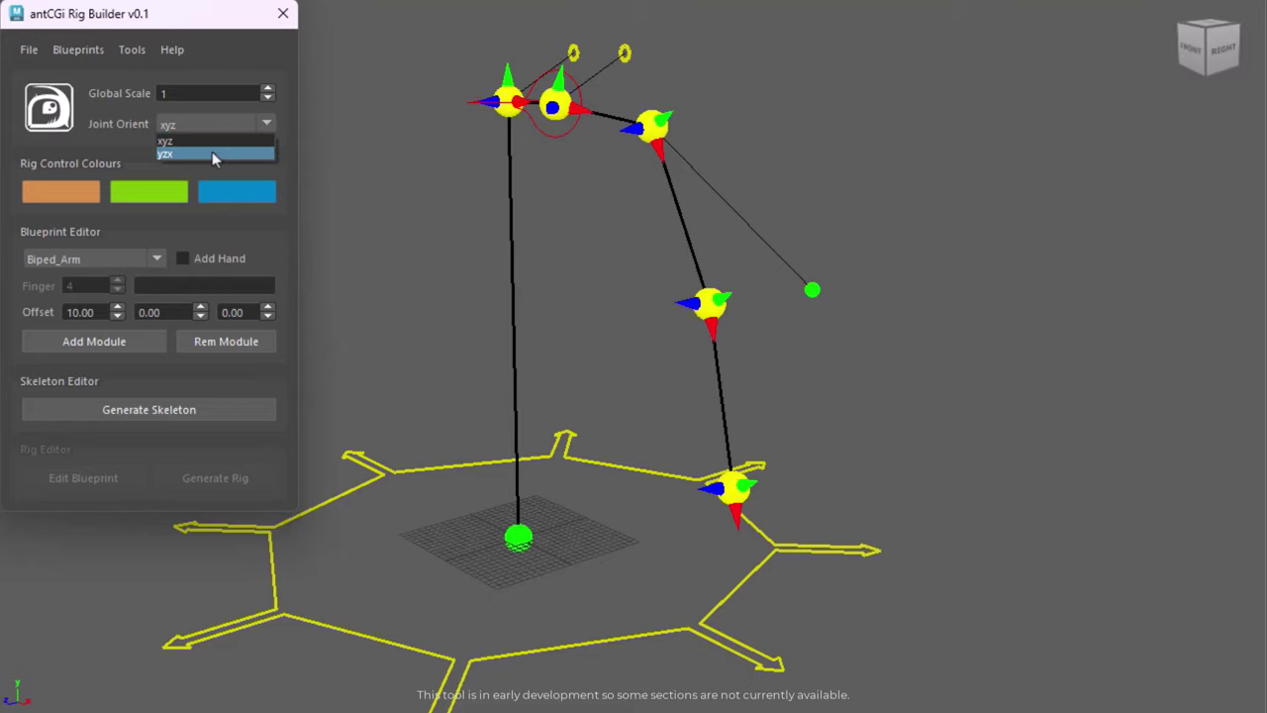
click(212, 153)
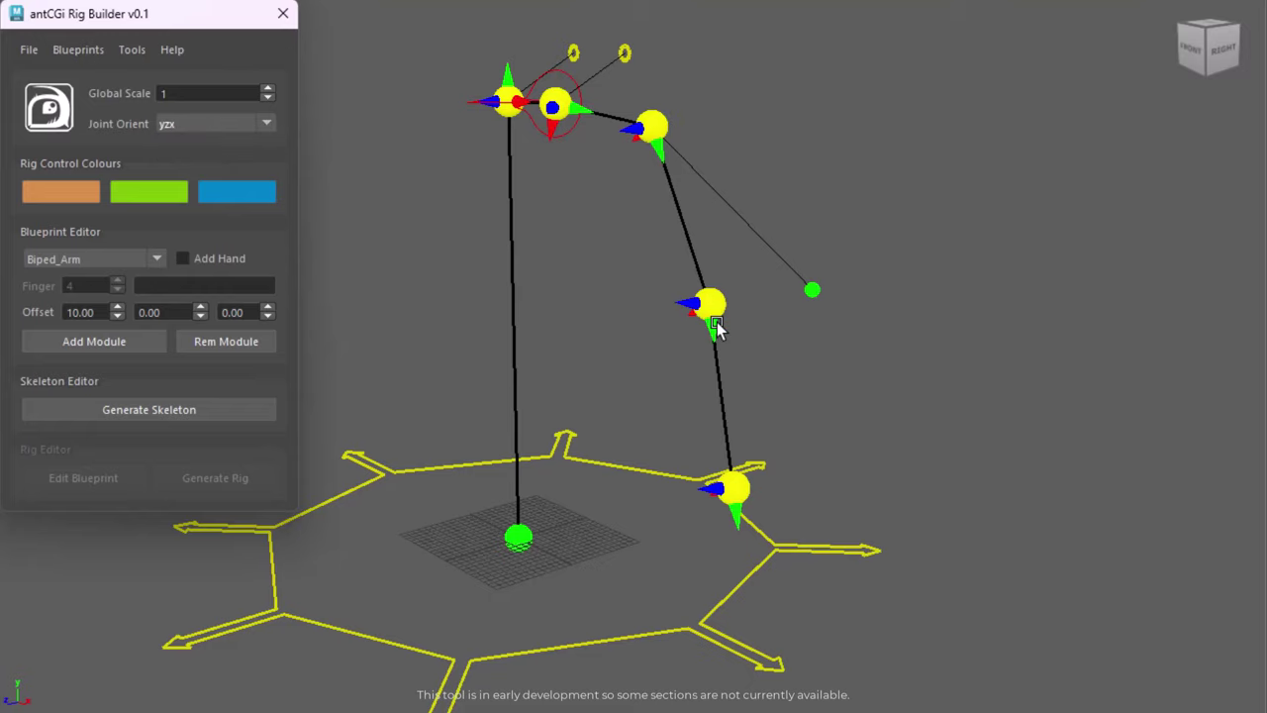
Change the blueprint's joint orientation to xyz
mouse_move(575, 290)
alt+mouse_down()
mouse_move(637, 291)
mouse_move(589, 295)
alt+mouse_up()
click(199, 123)
click(195, 141)
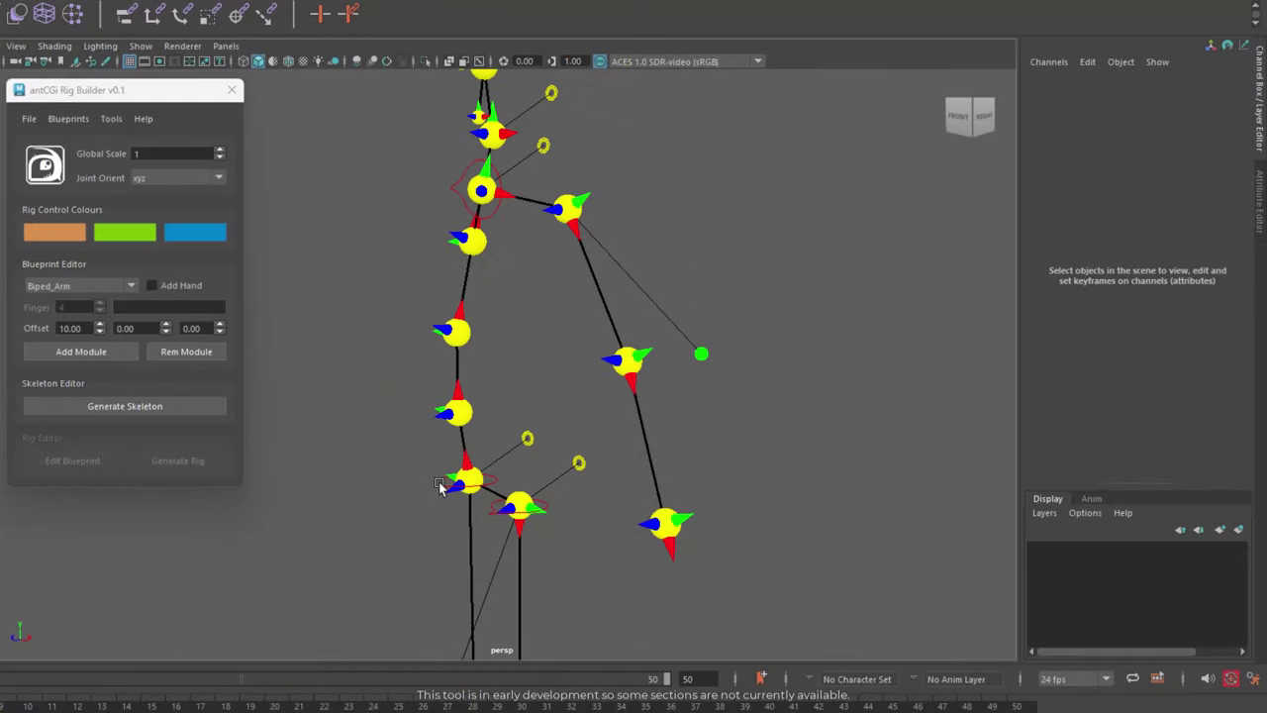
Try rotating the orient control at the base of the spine about Y to turn the spine joints' axes
click(440, 486)
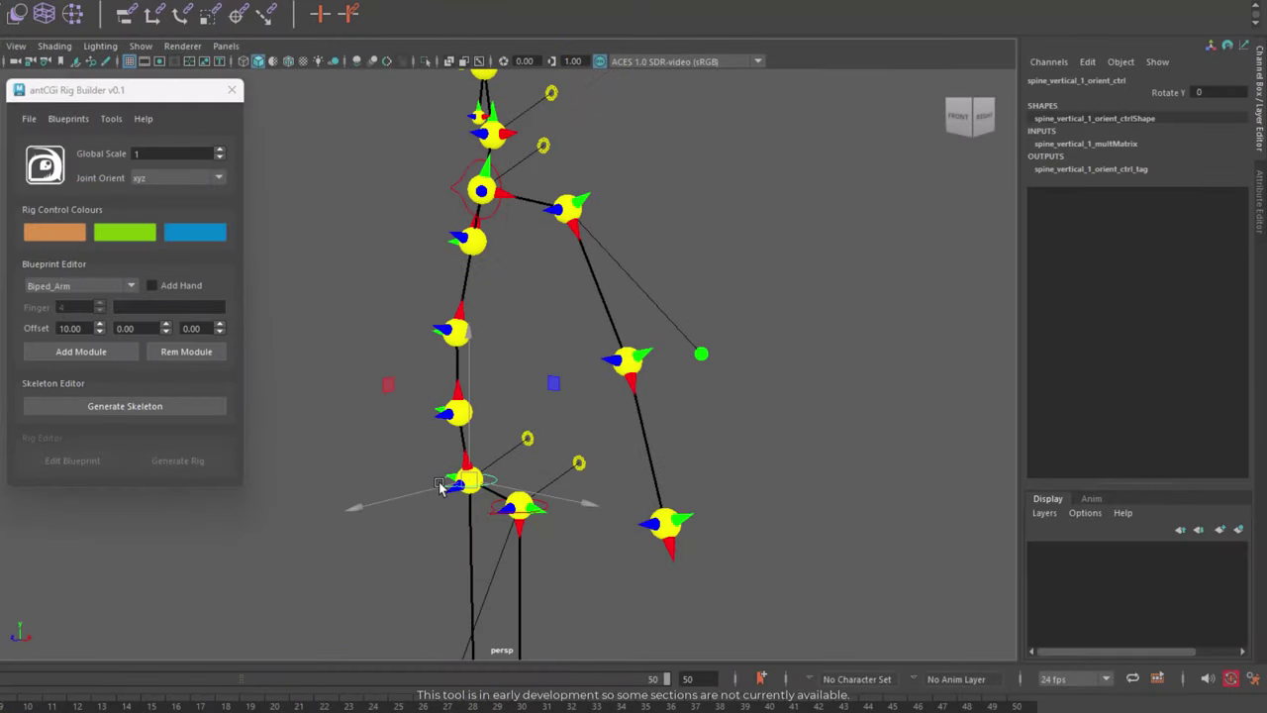
click(1168, 92)
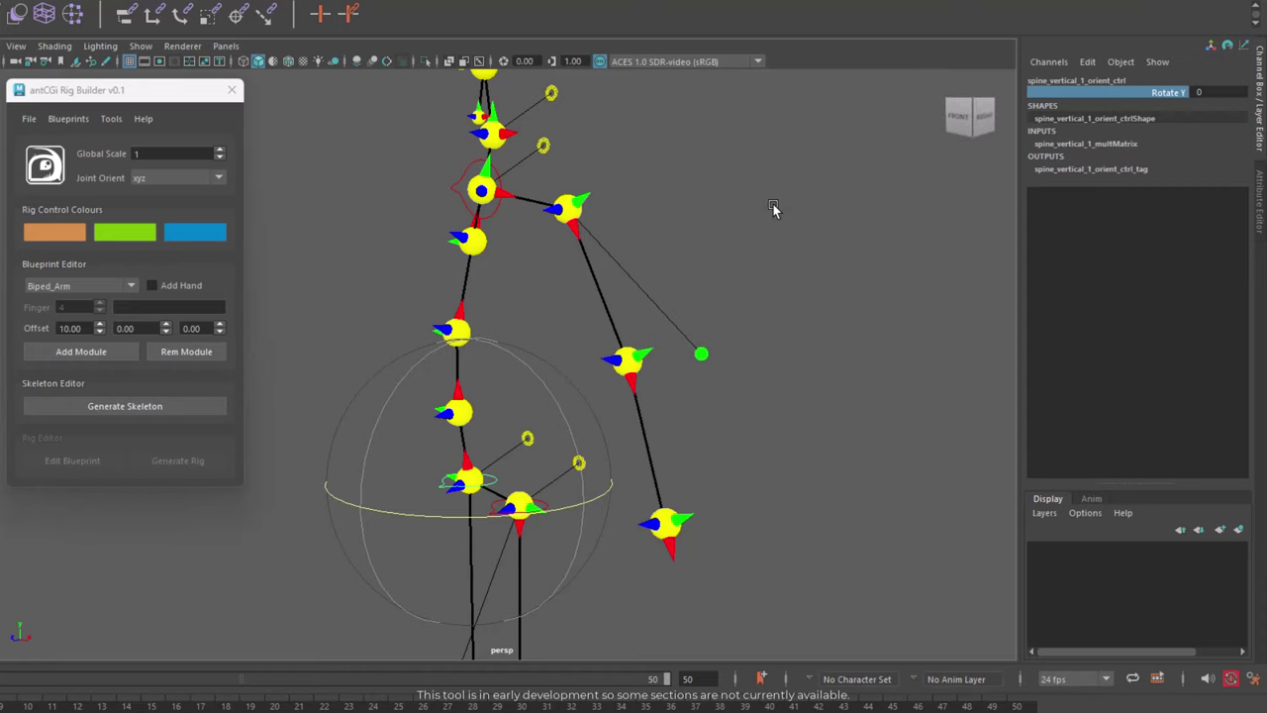
middle_drag(770, 205, 614, 213)
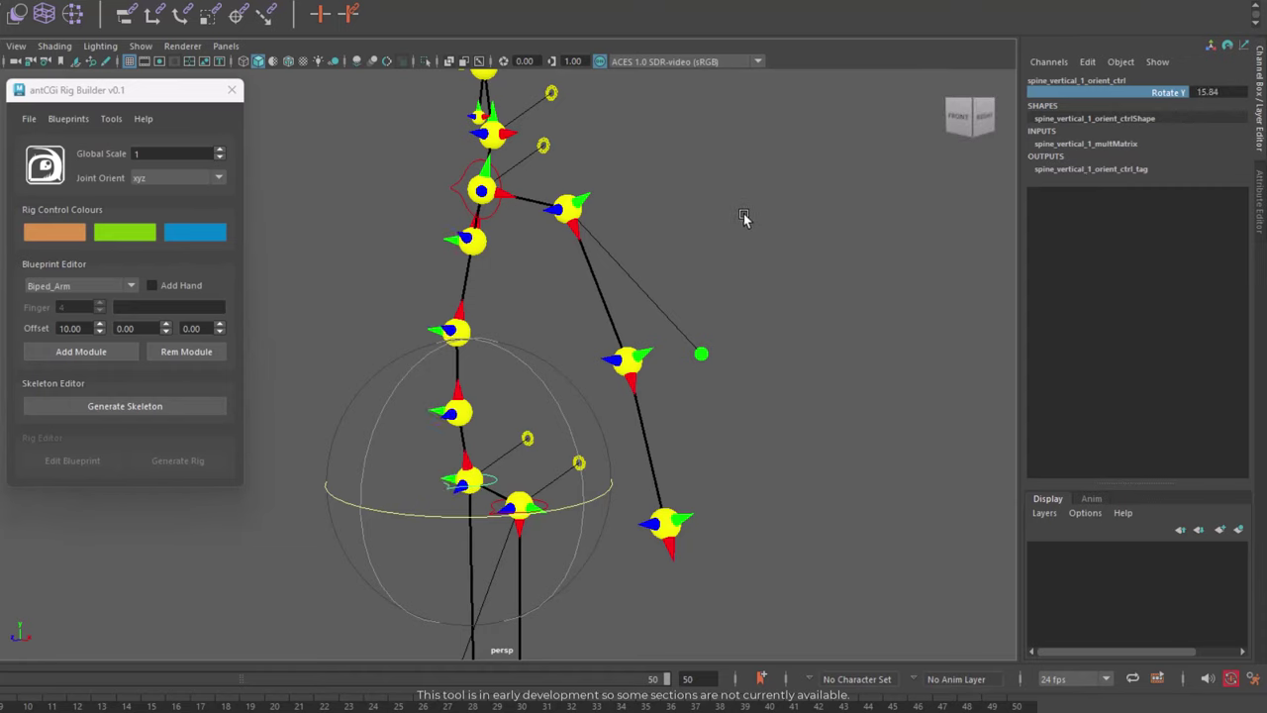
middle_drag(933, 228, 752, 218)
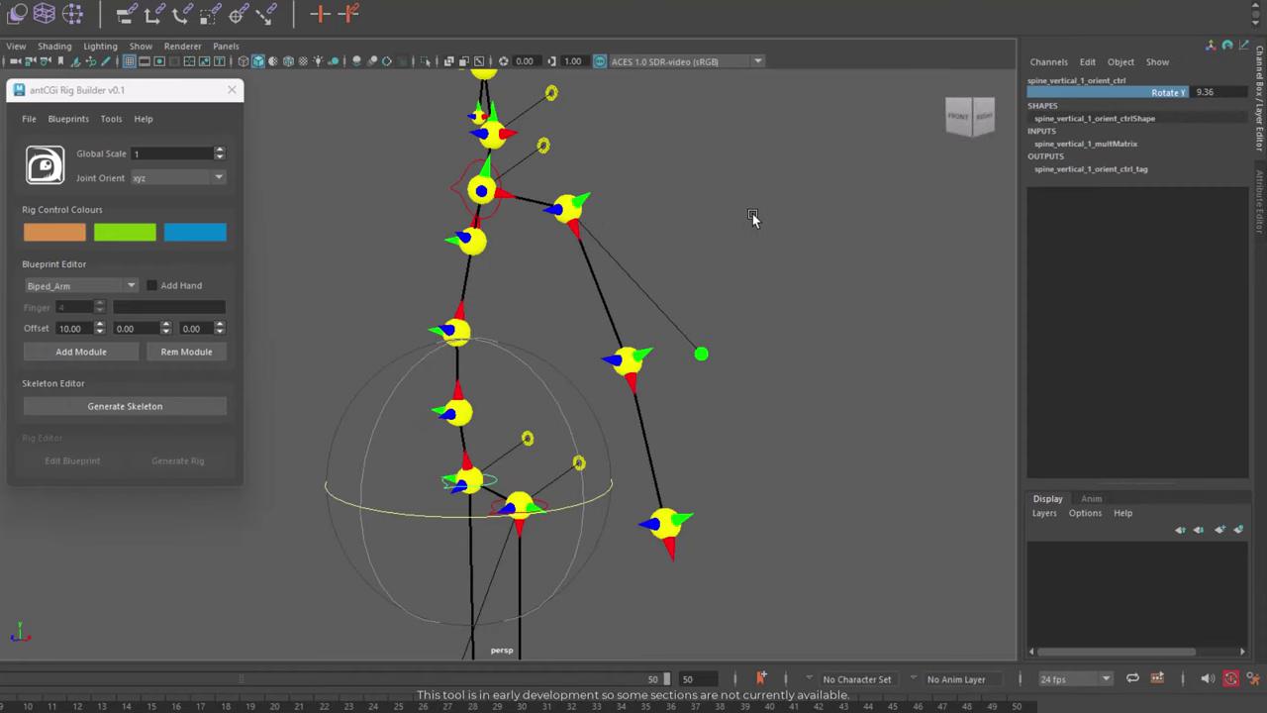
click(484, 317)
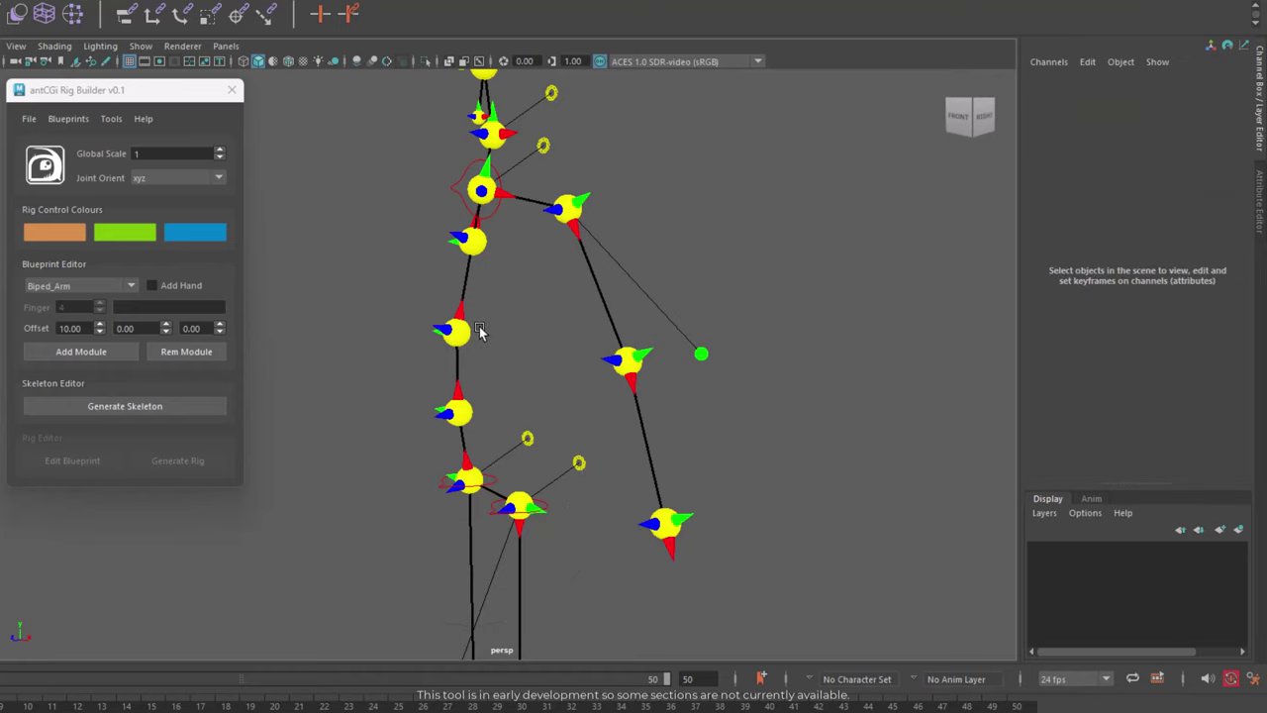
Try varying Adjust Orientation on the chest locator to twist that single joint's axes
click(448, 335)
click(1148, 206)
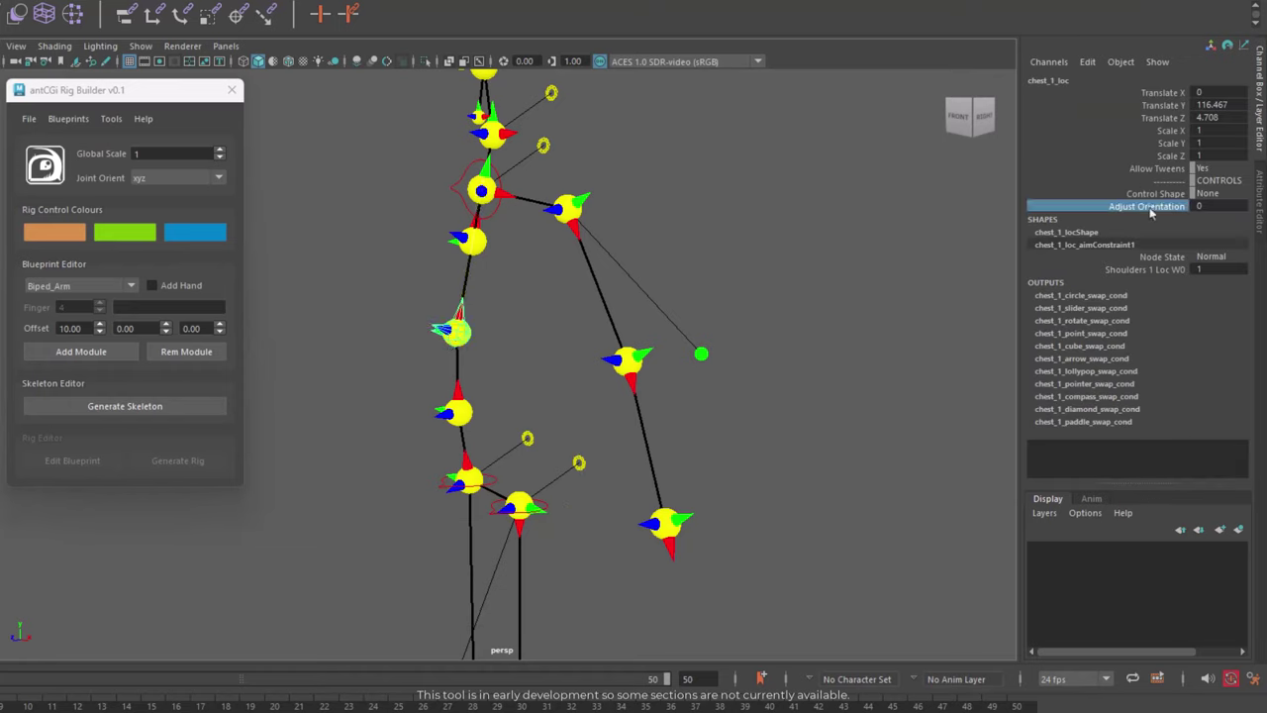
middle_drag(710, 198, 961, 204)
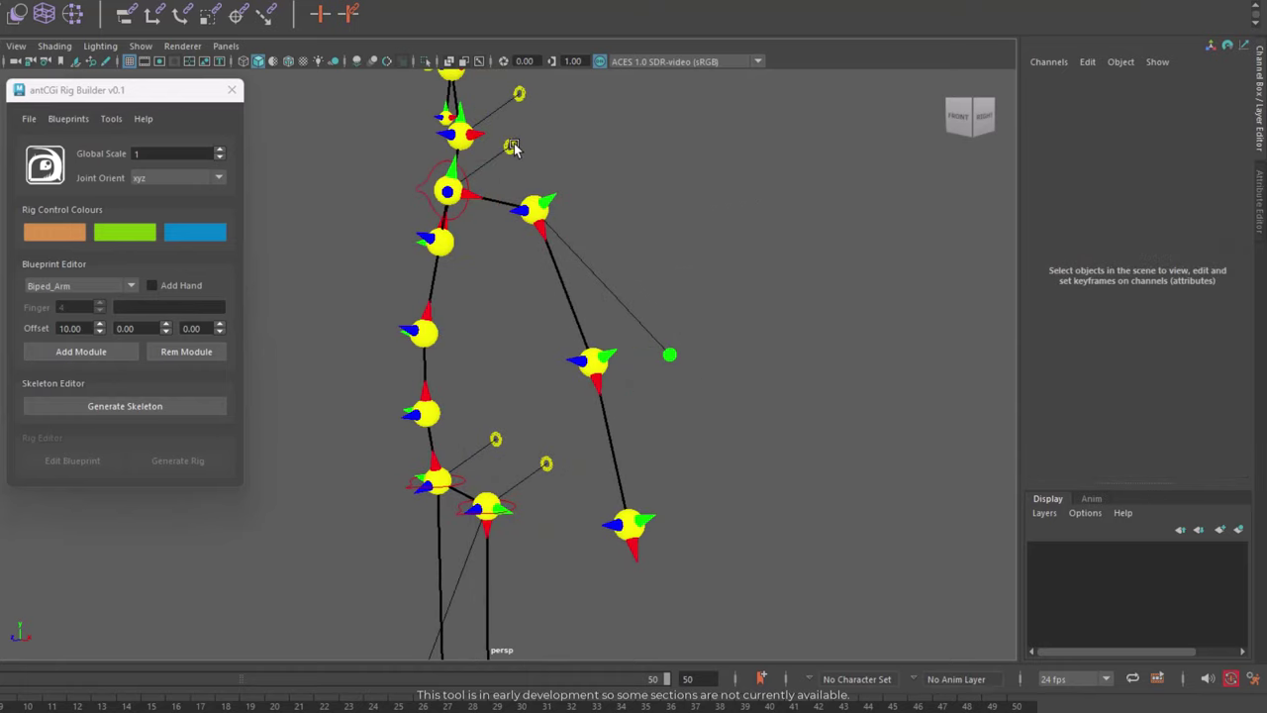
Set Mirror Joints to No on the biped arm module and generate the skeleton to check the arm
click(510, 147)
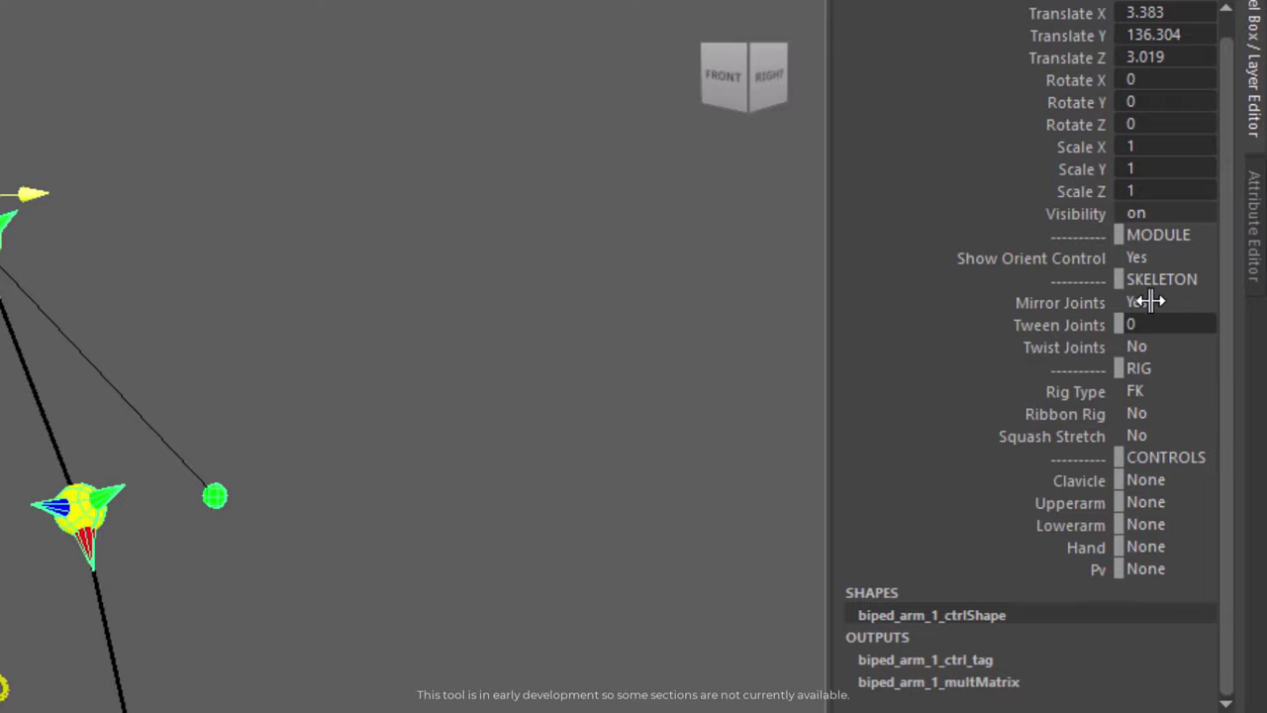
click(1150, 301)
click(1176, 308)
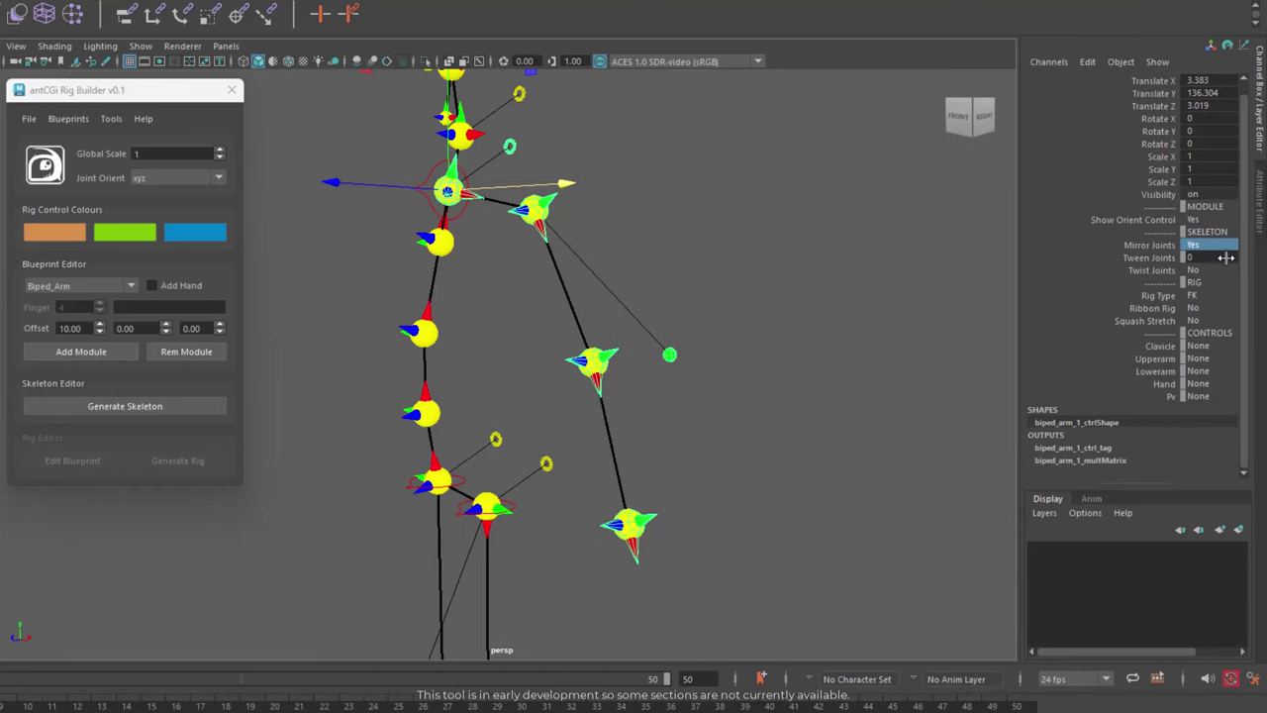
click(1224, 248)
click(1217, 260)
click(170, 407)
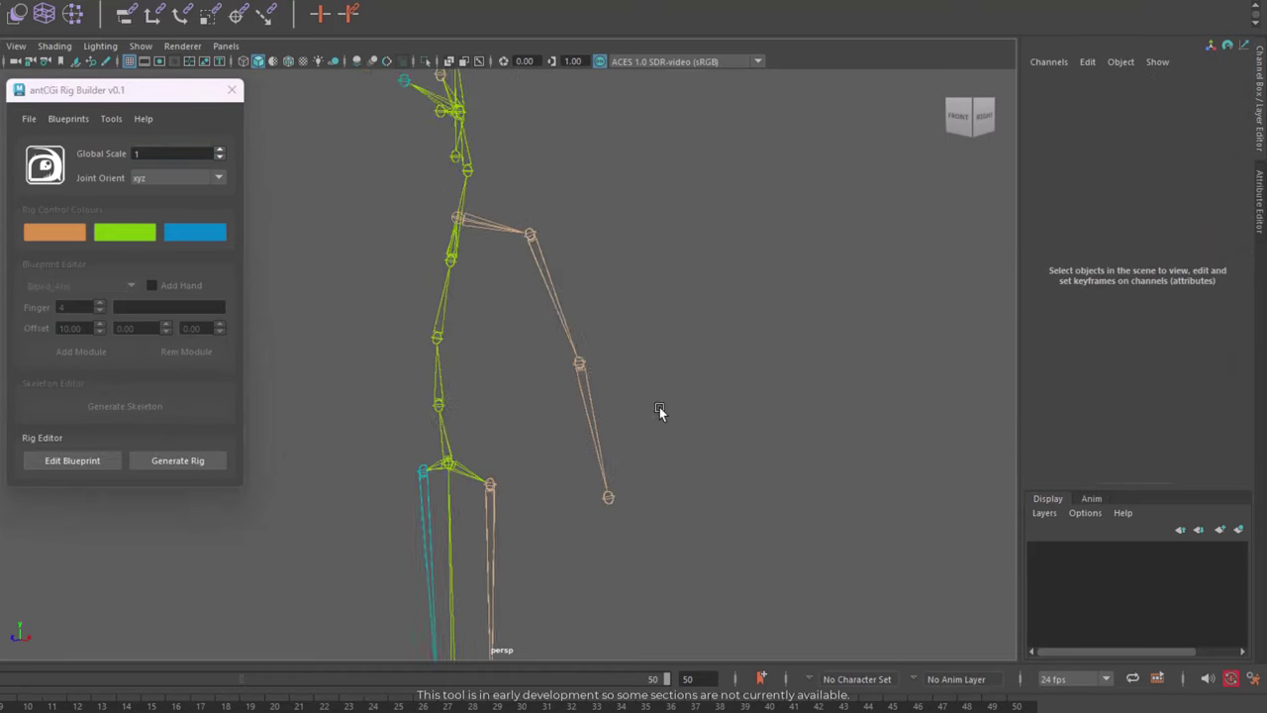
alt+right_drag(661, 411, 478, 382)
alt+drag(478, 382, 529, 383)
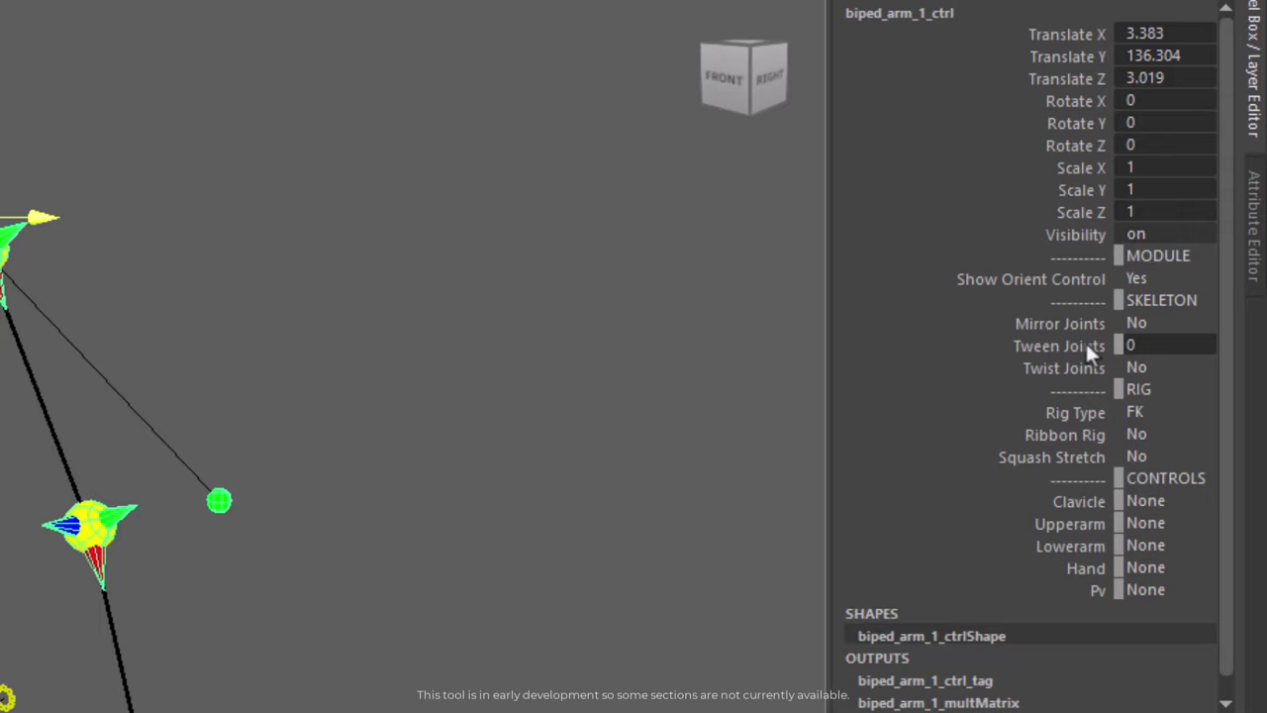
Set Tween Joints to 2 on the biped arm module in the blueprint
click(1084, 340)
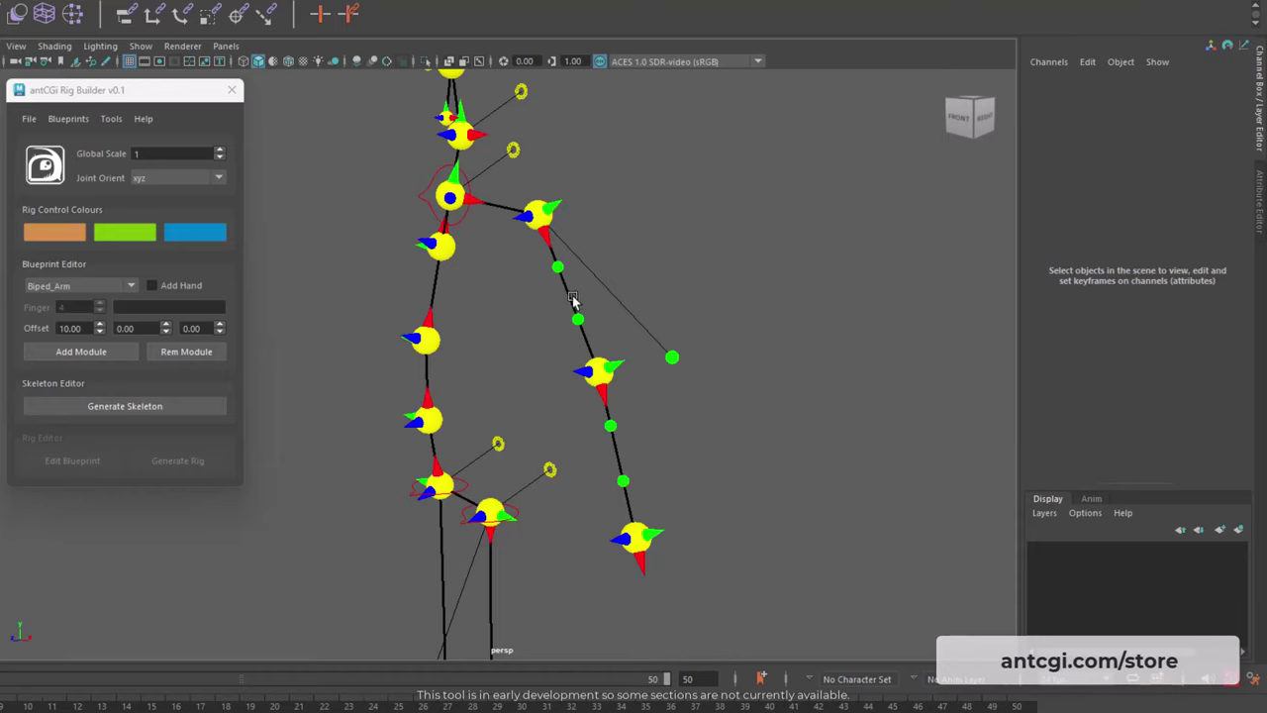
Try moving the elbow locator up toward the shoulder with the tween joints in place, and undo the move
click(591, 378)
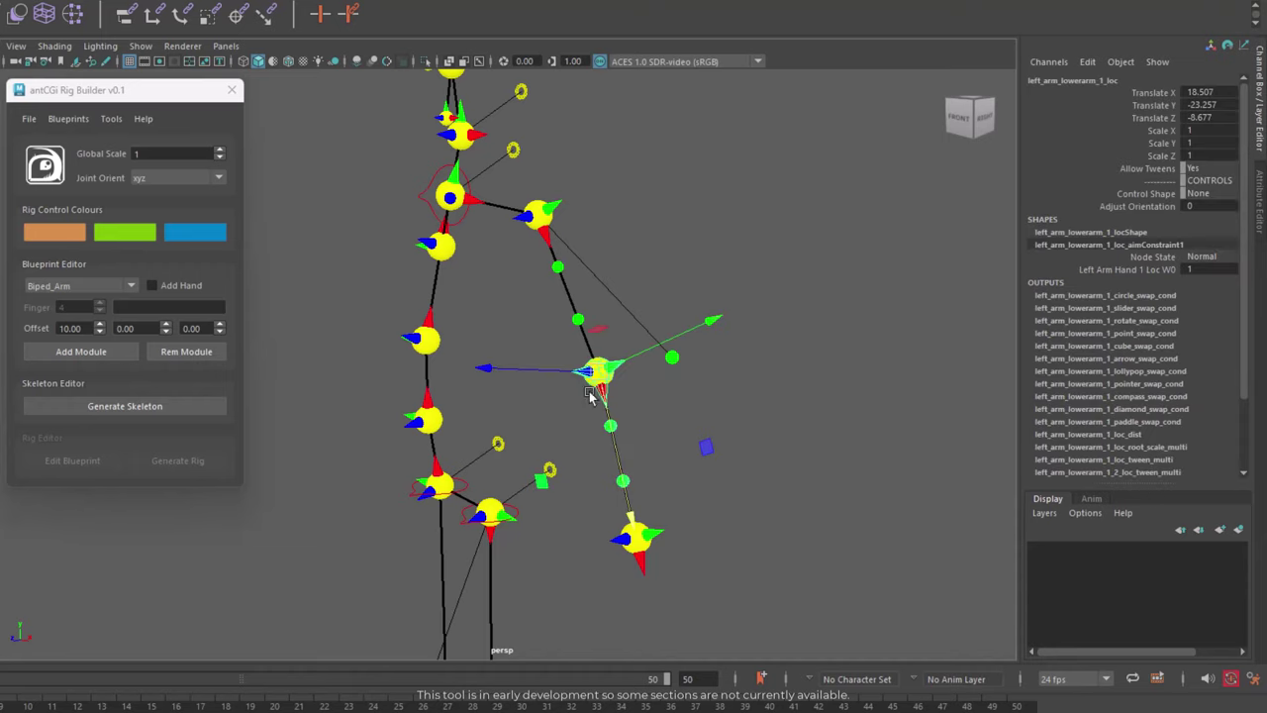
mouse_move(593, 374)
mouse_down()
mouse_move(641, 414)
mouse_move(614, 300)
mouse_move(690, 260)
mouse_move(518, 390)
mouse_move(634, 363)
mouse_move(621, 384)
mouse_move(589, 354)
mouse_up()
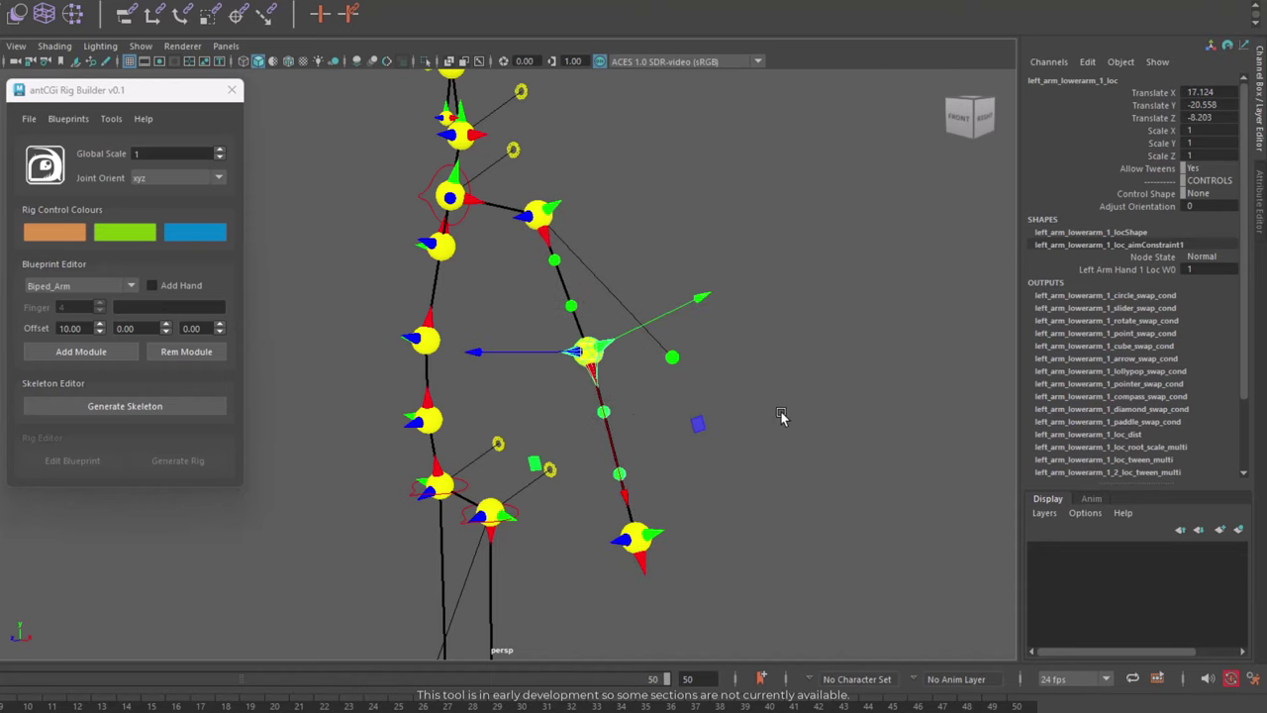
key(ctrl+z)
mouse_move(780, 415)
alt+mouse_down()
mouse_move(761, 419)
mouse_move(774, 412)
alt+mouse_up()
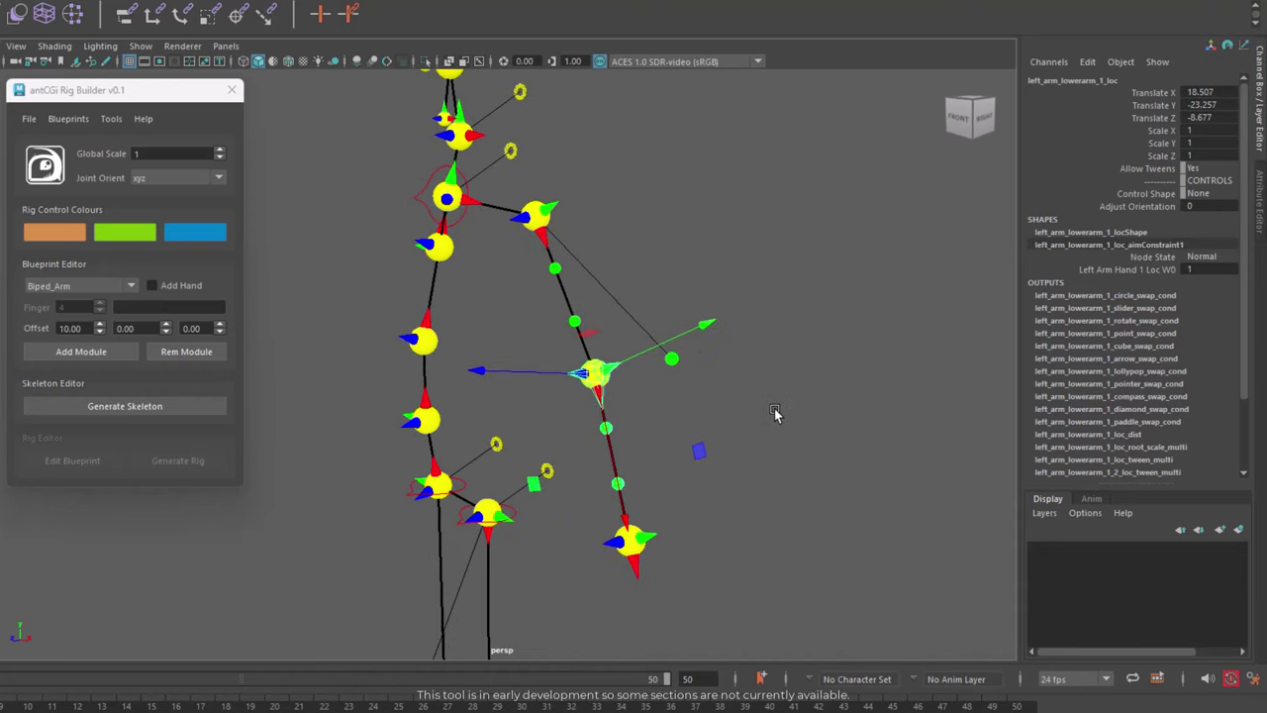
click(775, 413)
Generate the skeleton and examine the tween joints along the upper and lower arm
click(146, 406)
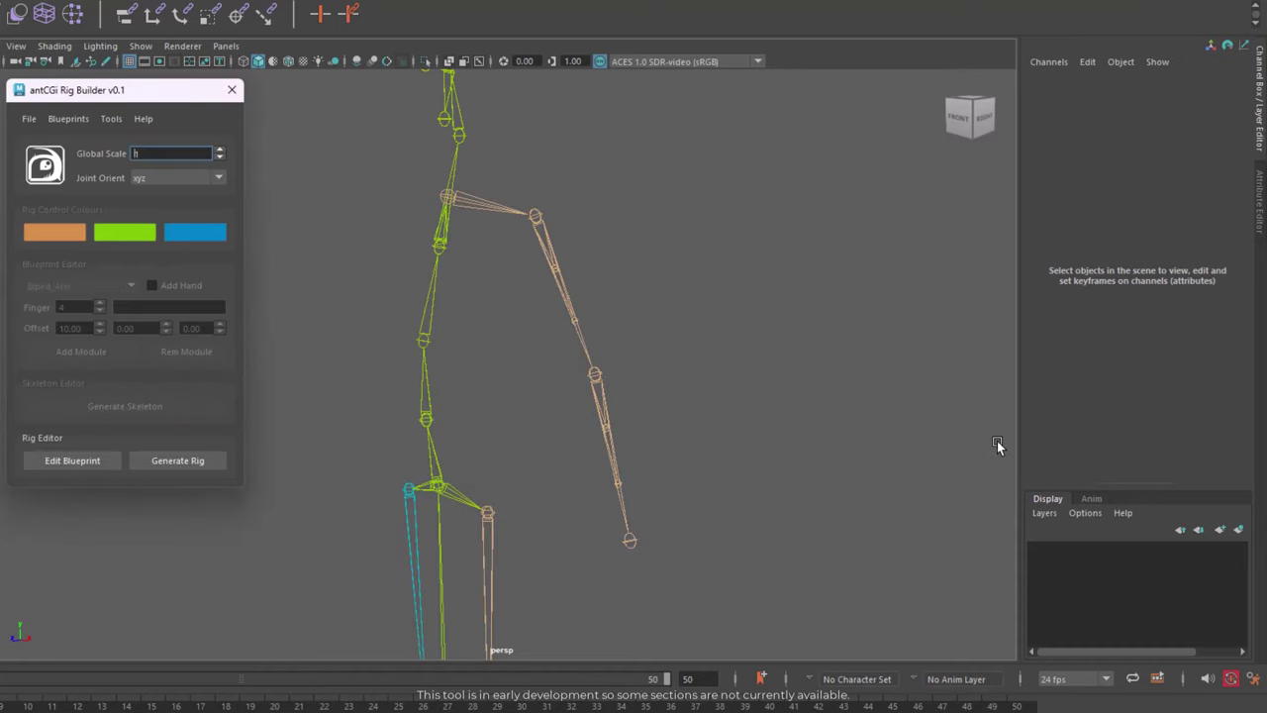
click(581, 317)
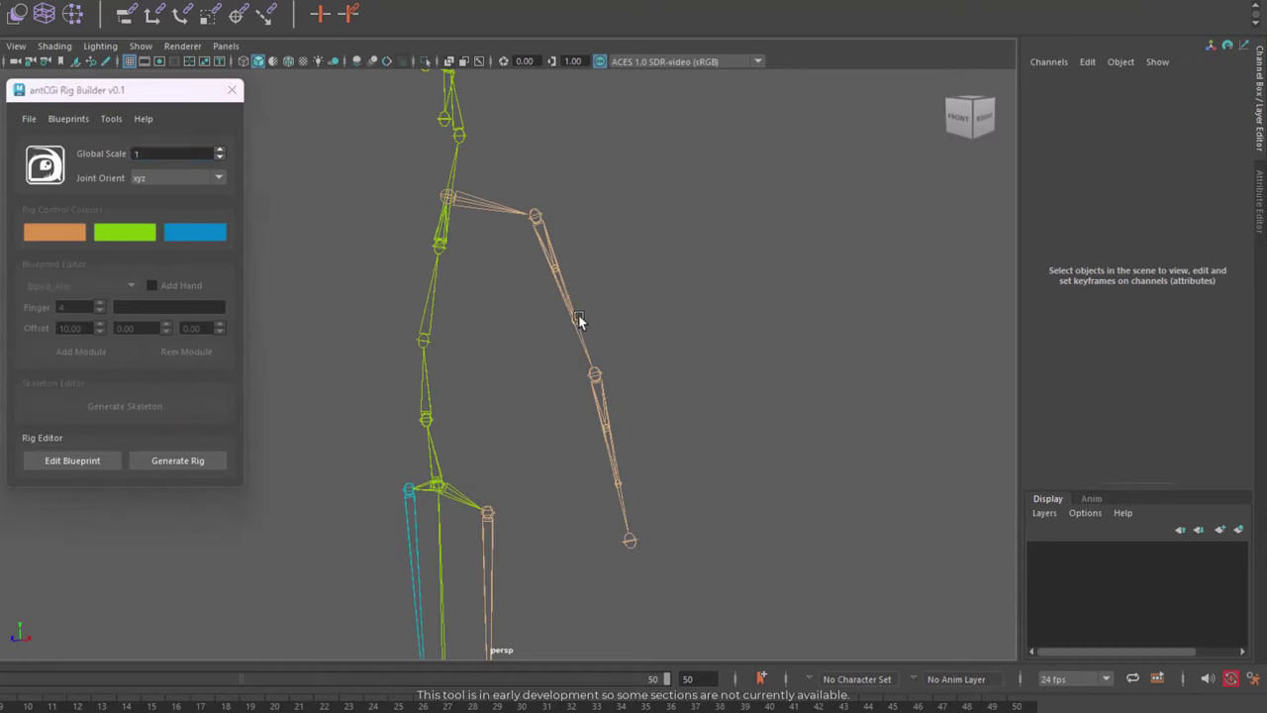
click(579, 320)
drag(579, 320, 661, 288)
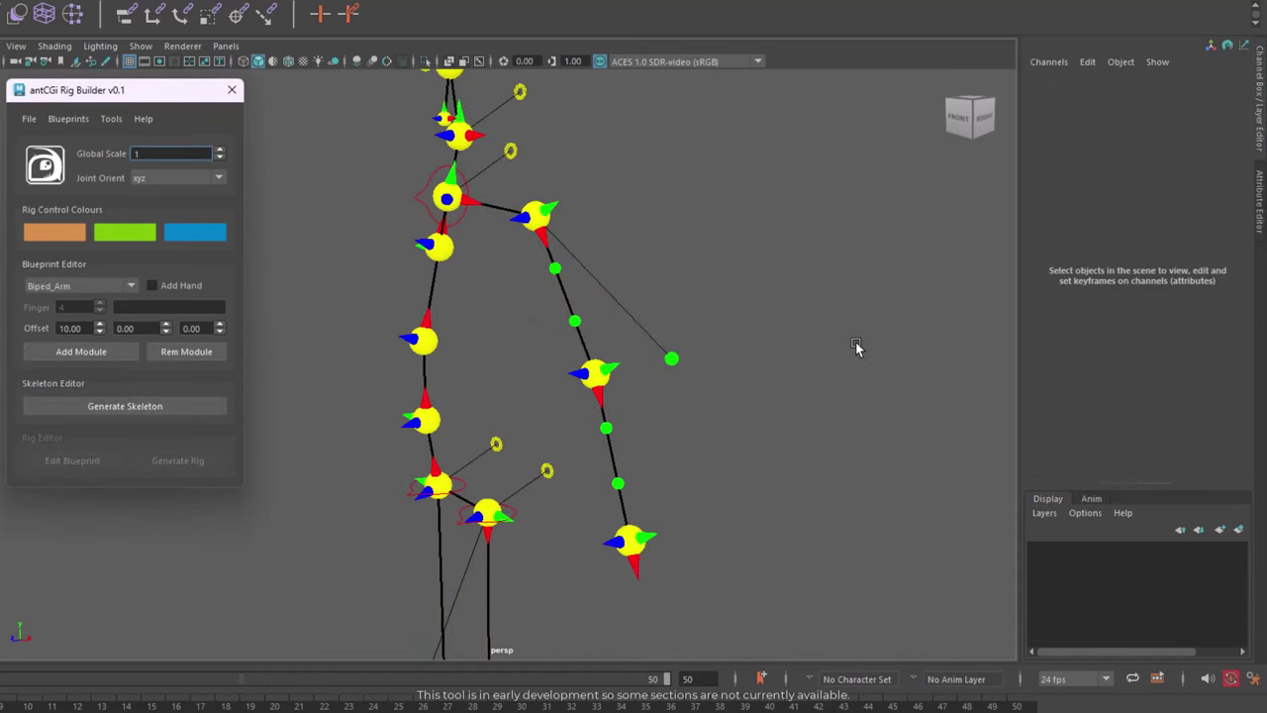
Set Allow Tweens to No on the elbow locator and reapply 2 Tween Joints on the arm module
click(606, 381)
click(1182, 164)
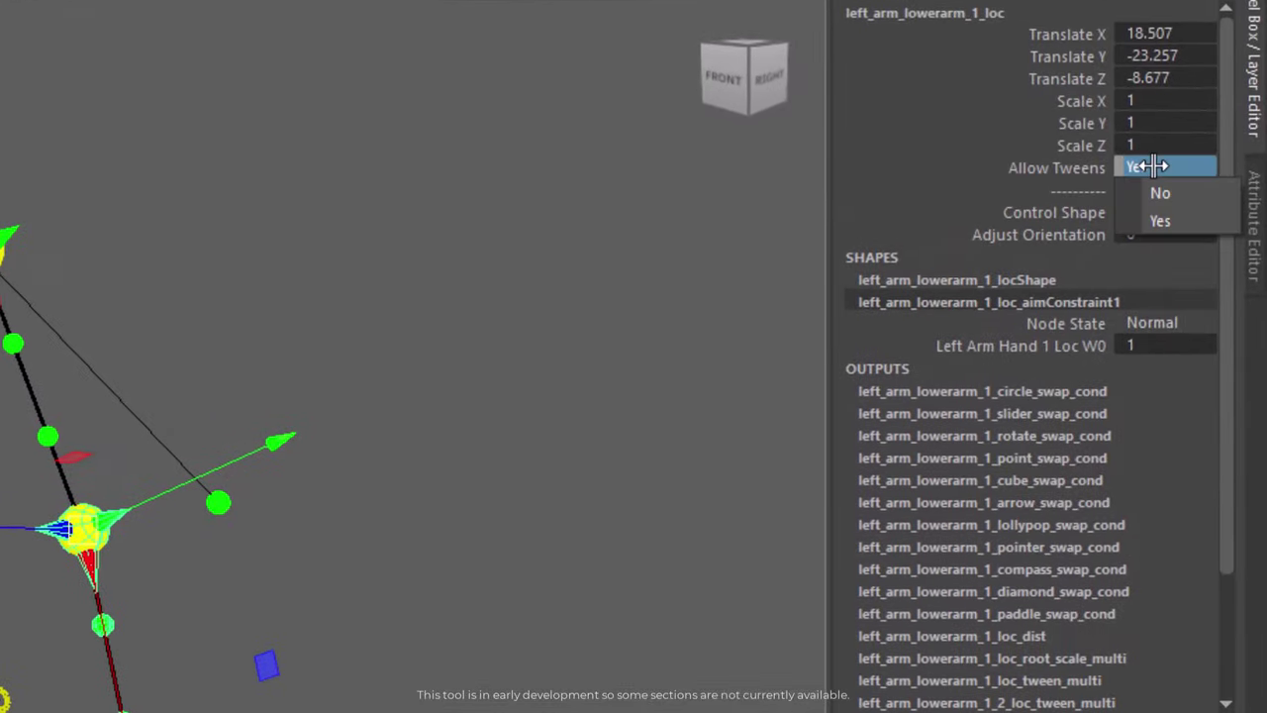
click(1168, 196)
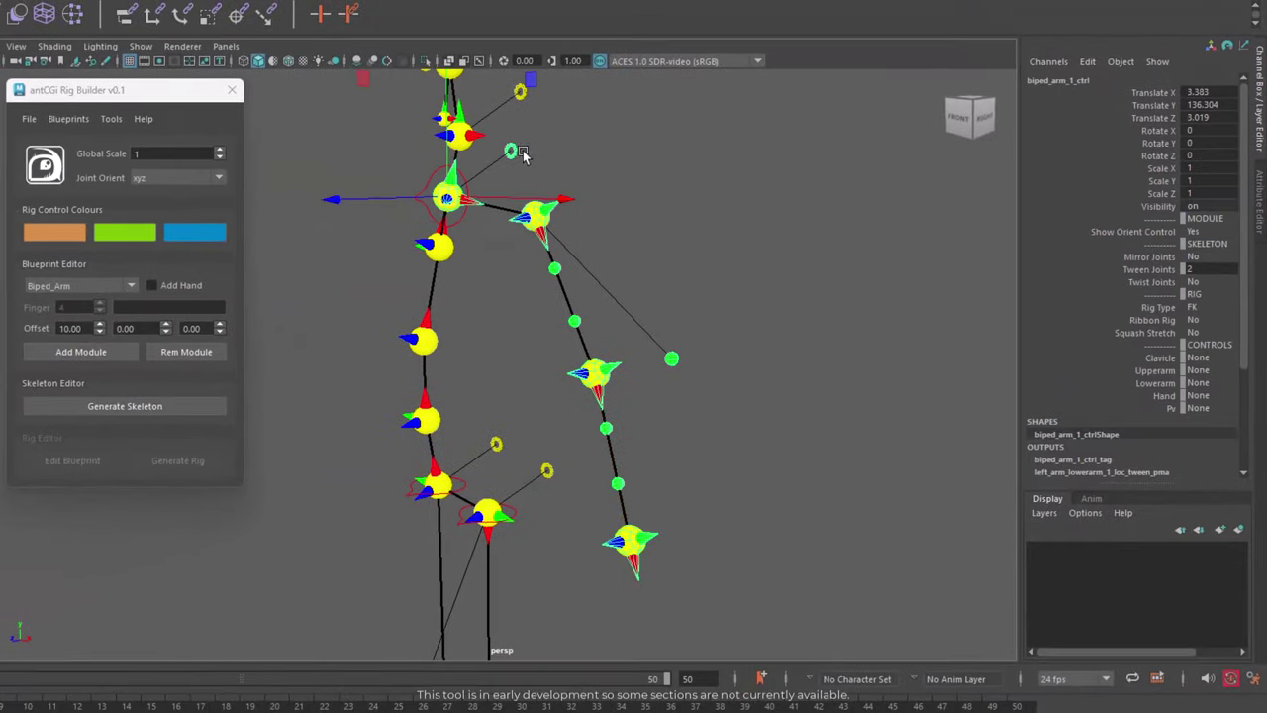
click(1168, 271)
middle_drag(798, 252, 798, 247)
click(798, 246)
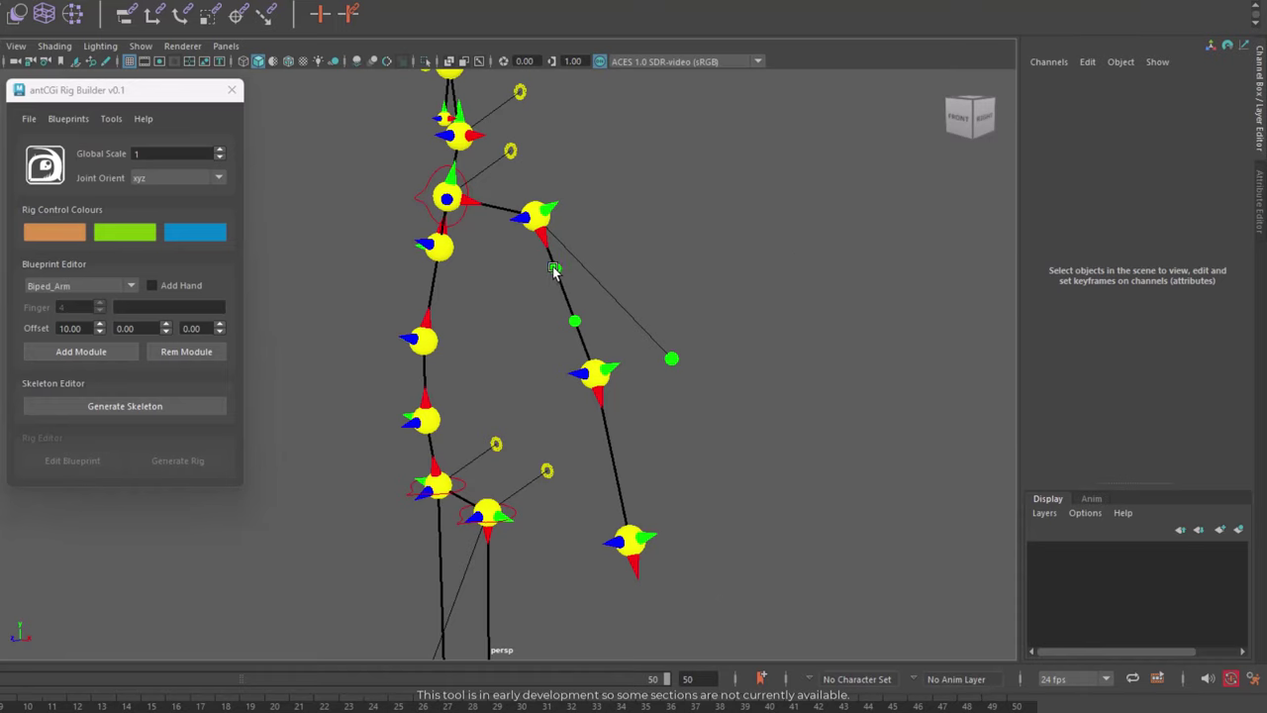
Examine the choices for the arm module's Twist Joints, Rig Type, Ribbon Rig and Squash Stretch attributes
click(574, 322)
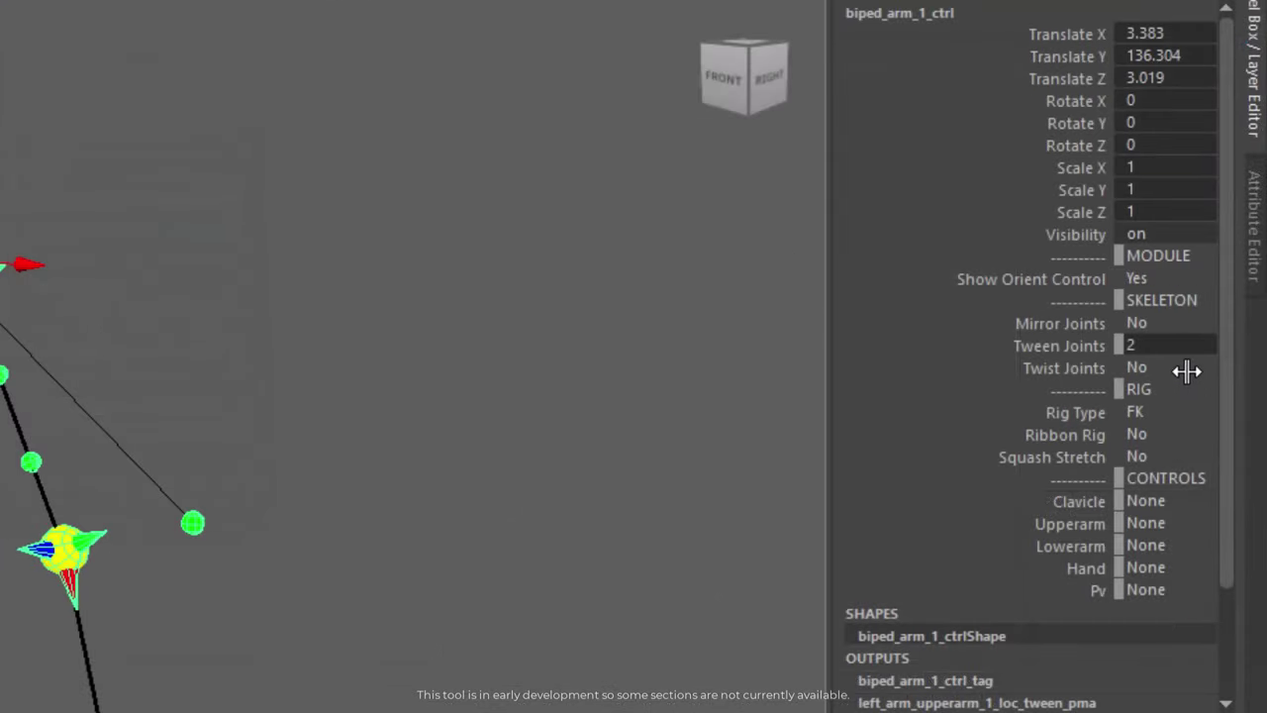
click(1216, 279)
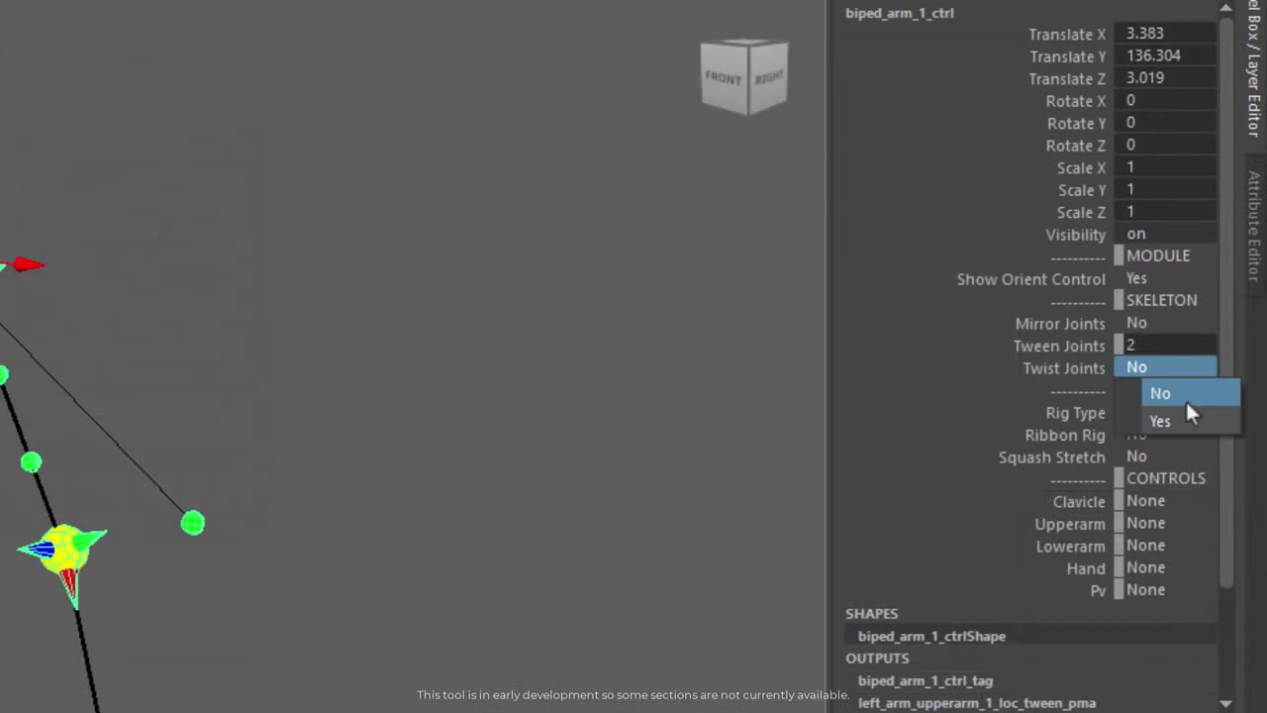
click(1026, 358)
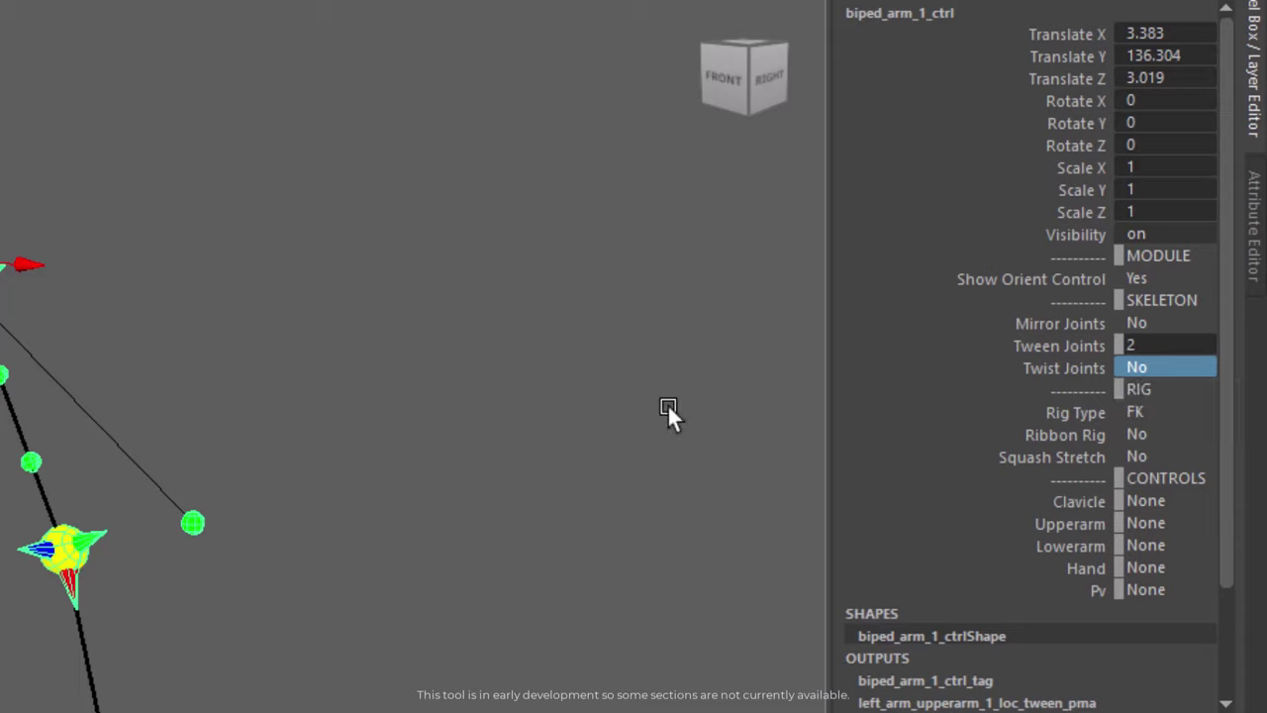
drag(1089, 412, 1091, 461)
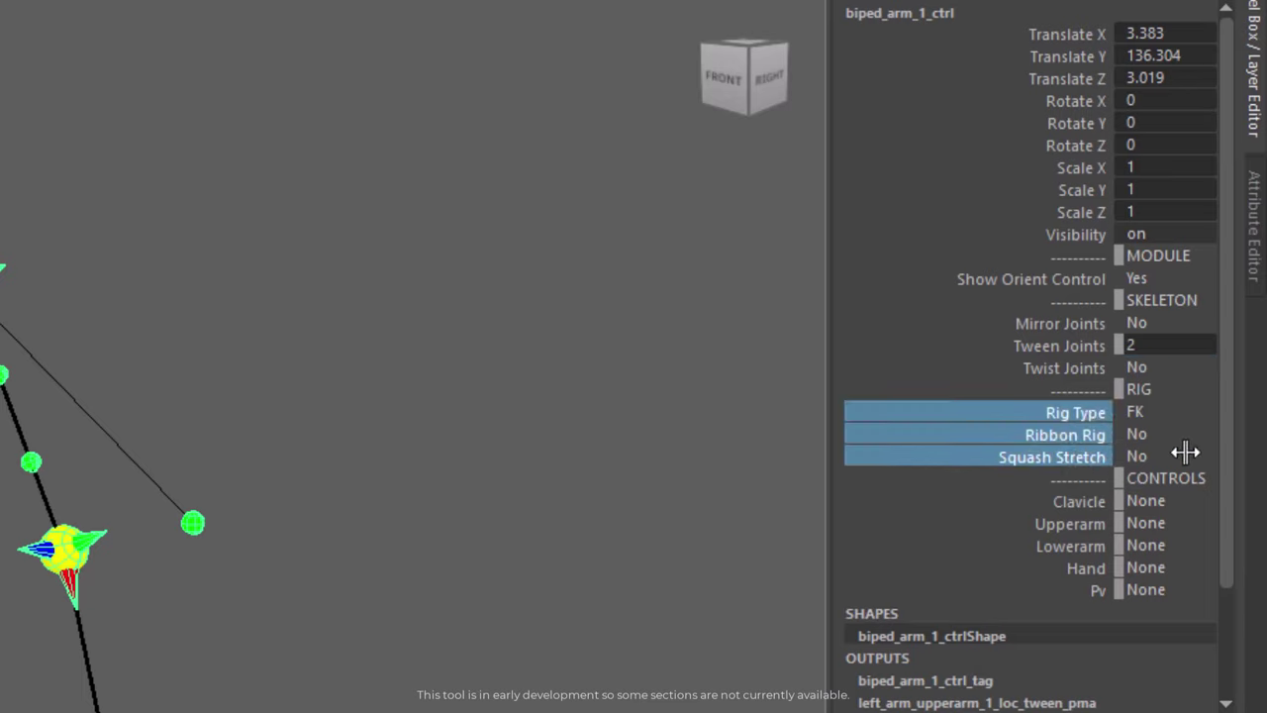
click(1184, 414)
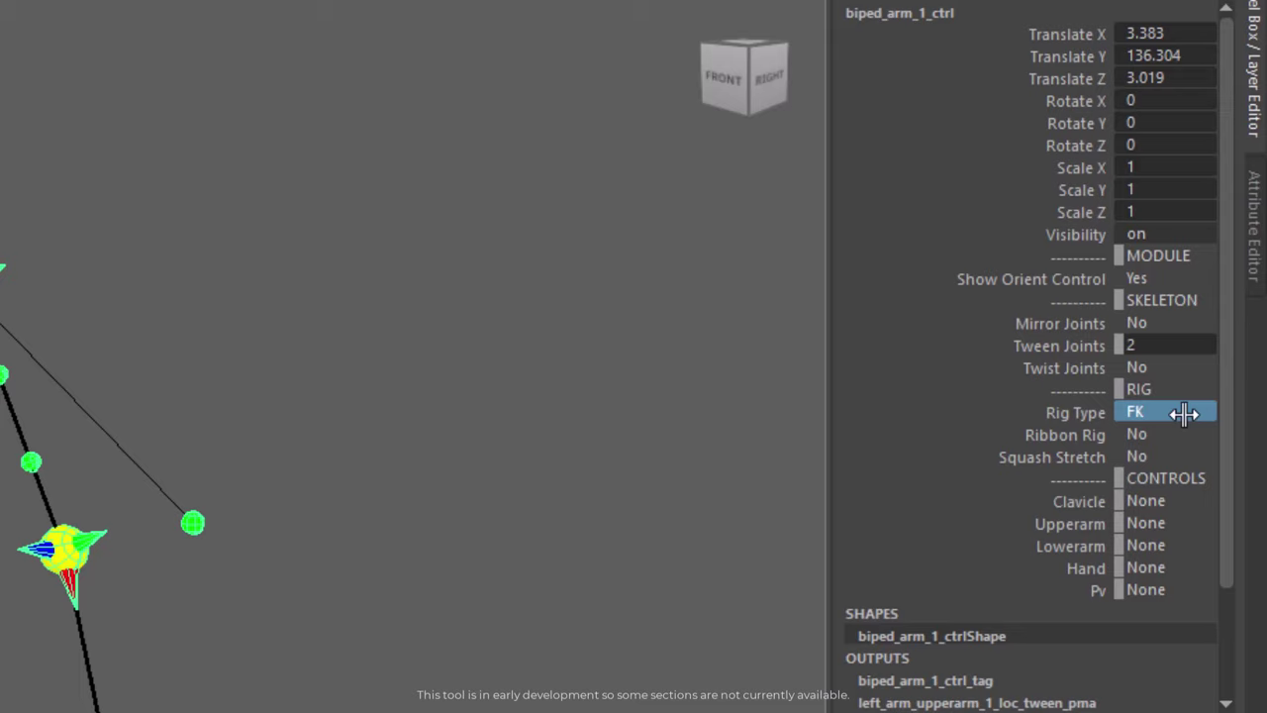
click(1184, 413)
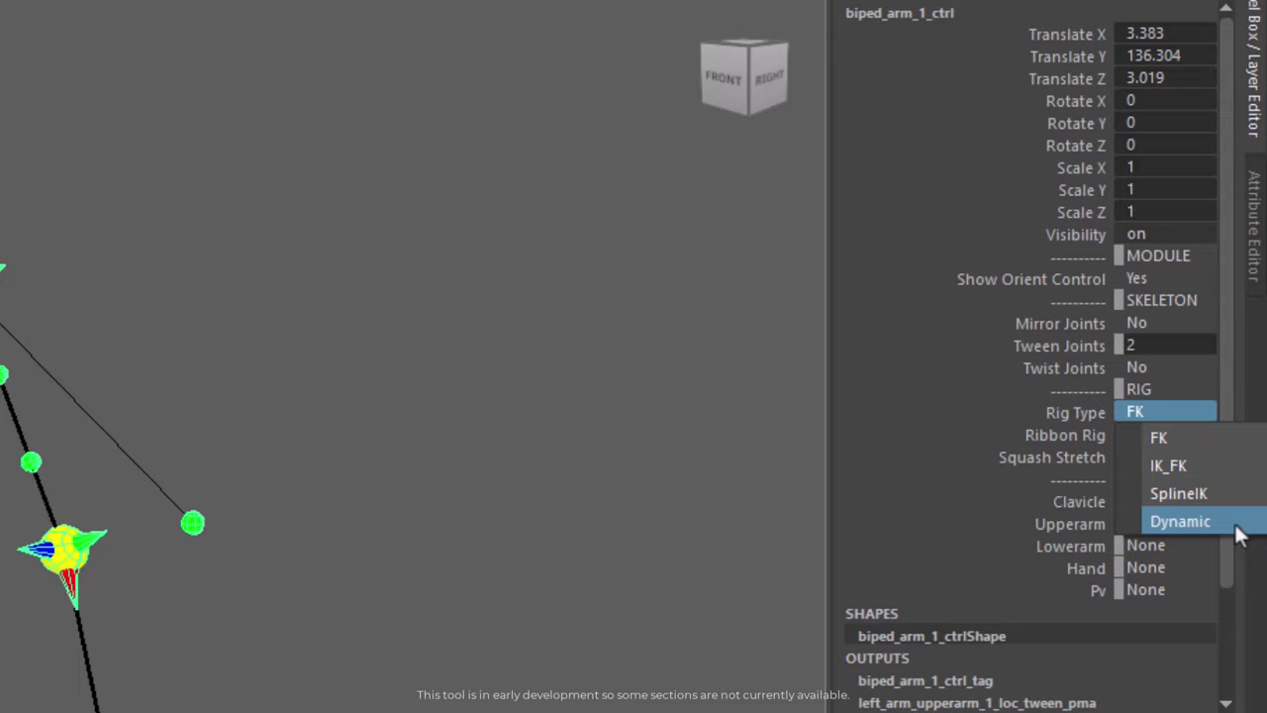
click(1009, 500)
click(1094, 431)
click(1163, 433)
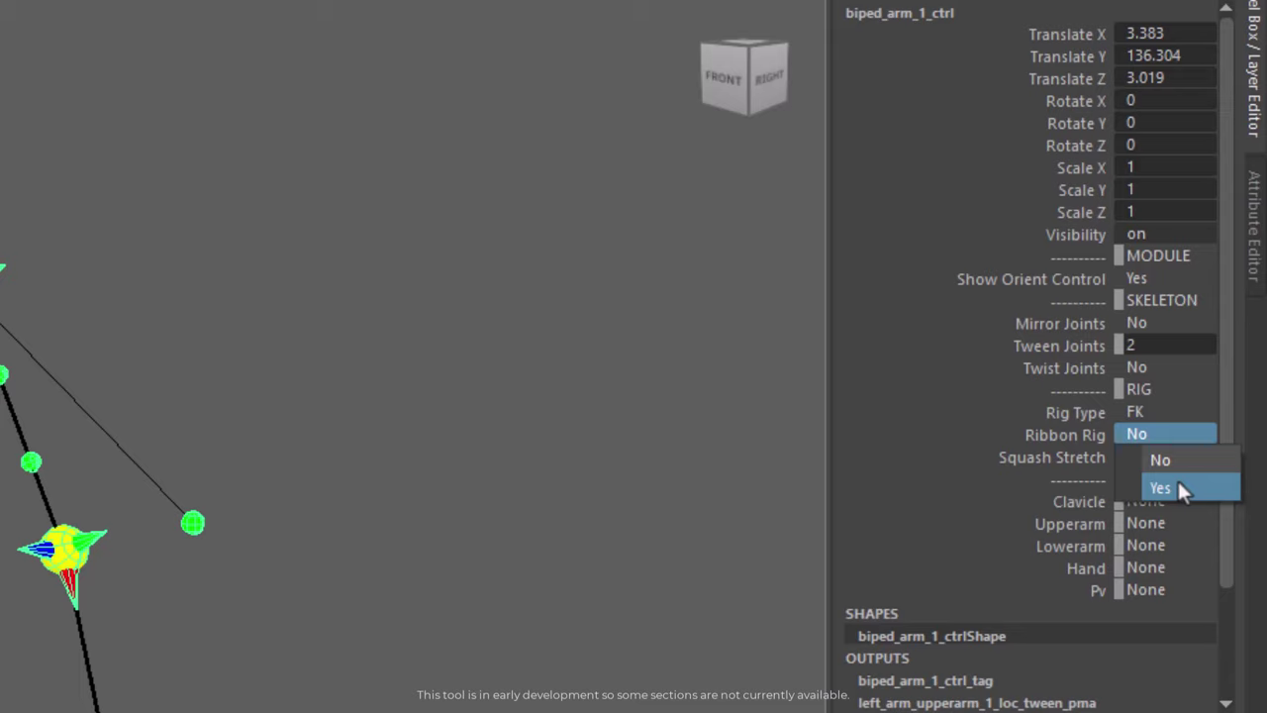
click(916, 481)
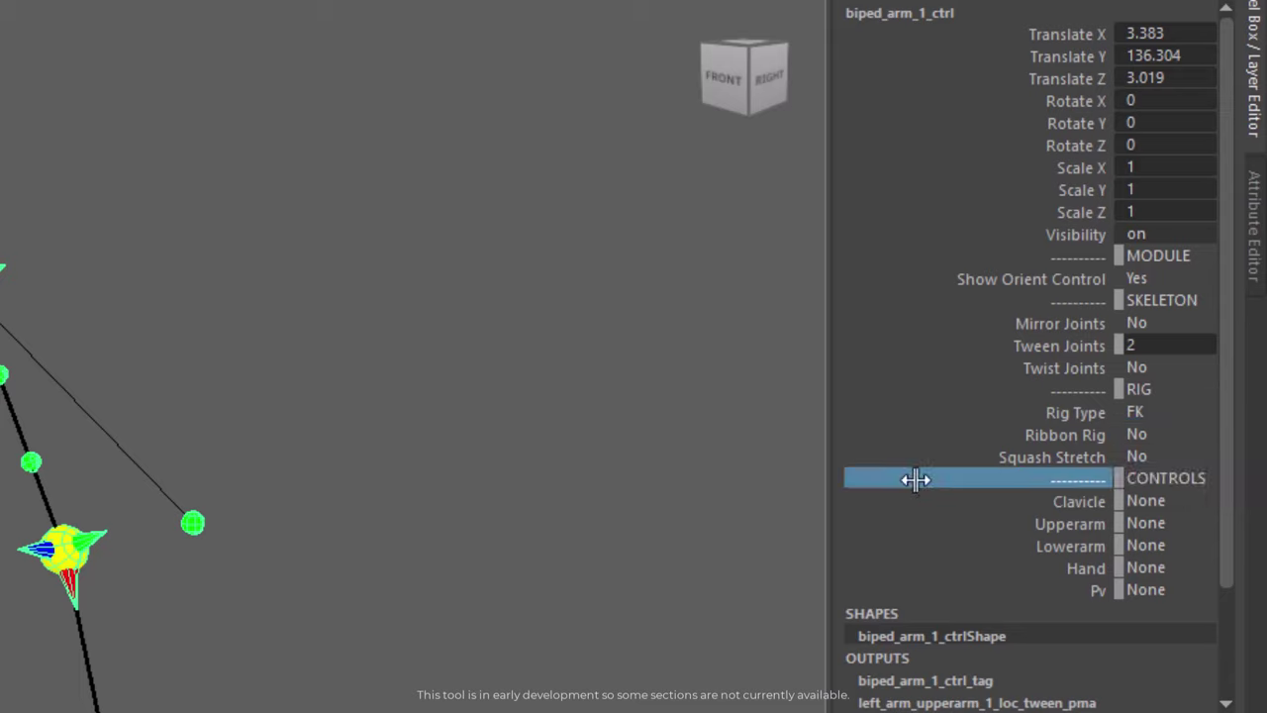
click(1182, 458)
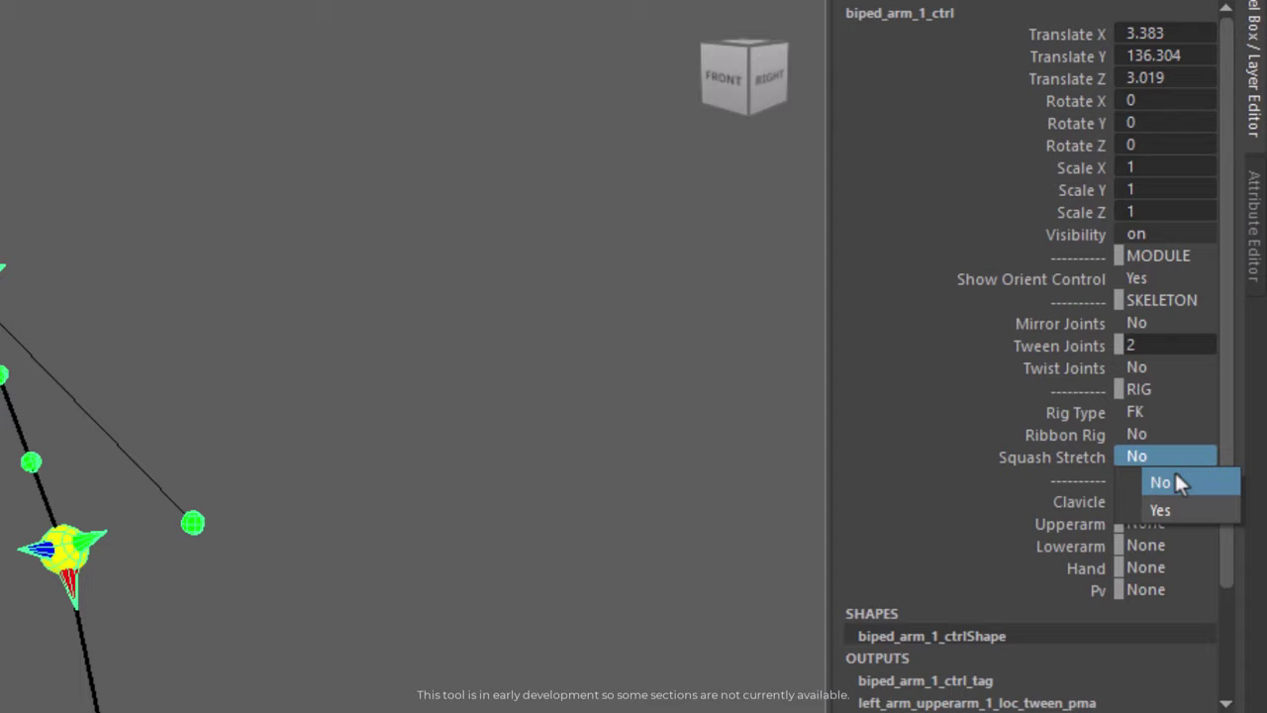
click(891, 477)
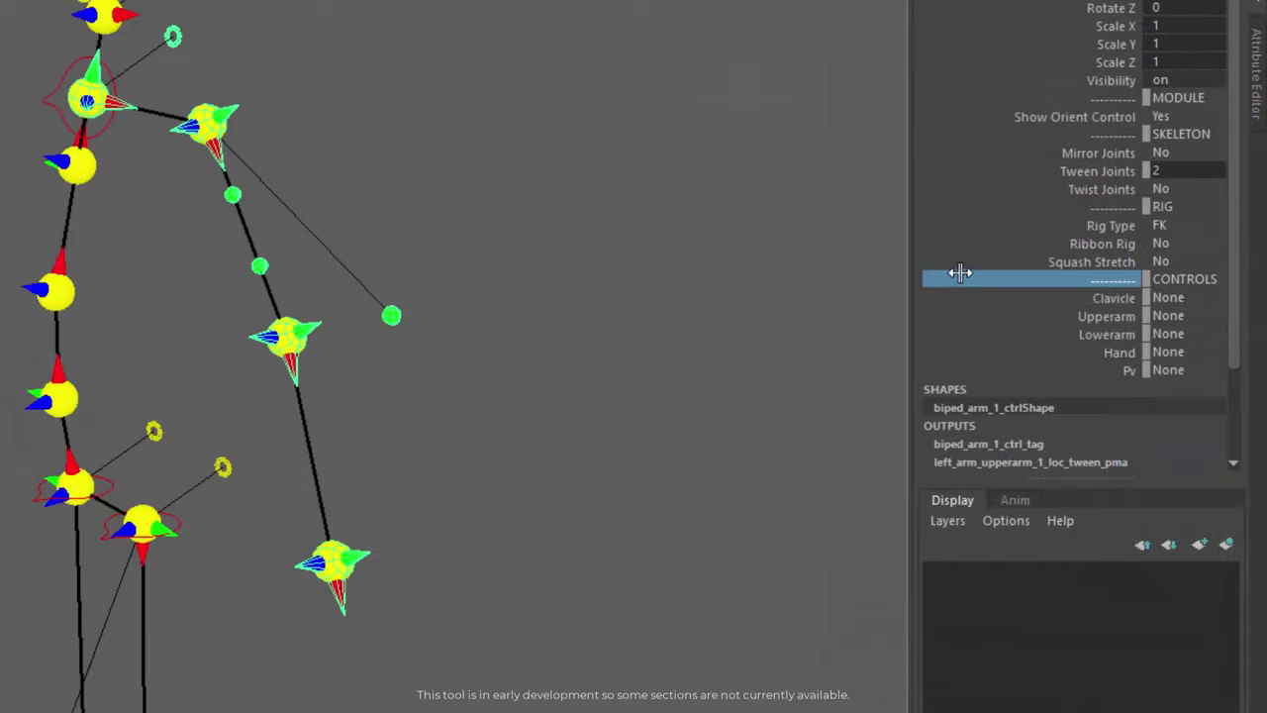
Set the Clavicle, Upperarm, Lowerarm, Hand and Pv control shapes of the arm module to Circle together
scroll(892, 475, down, 1)
drag(1198, 247, 1198, 314)
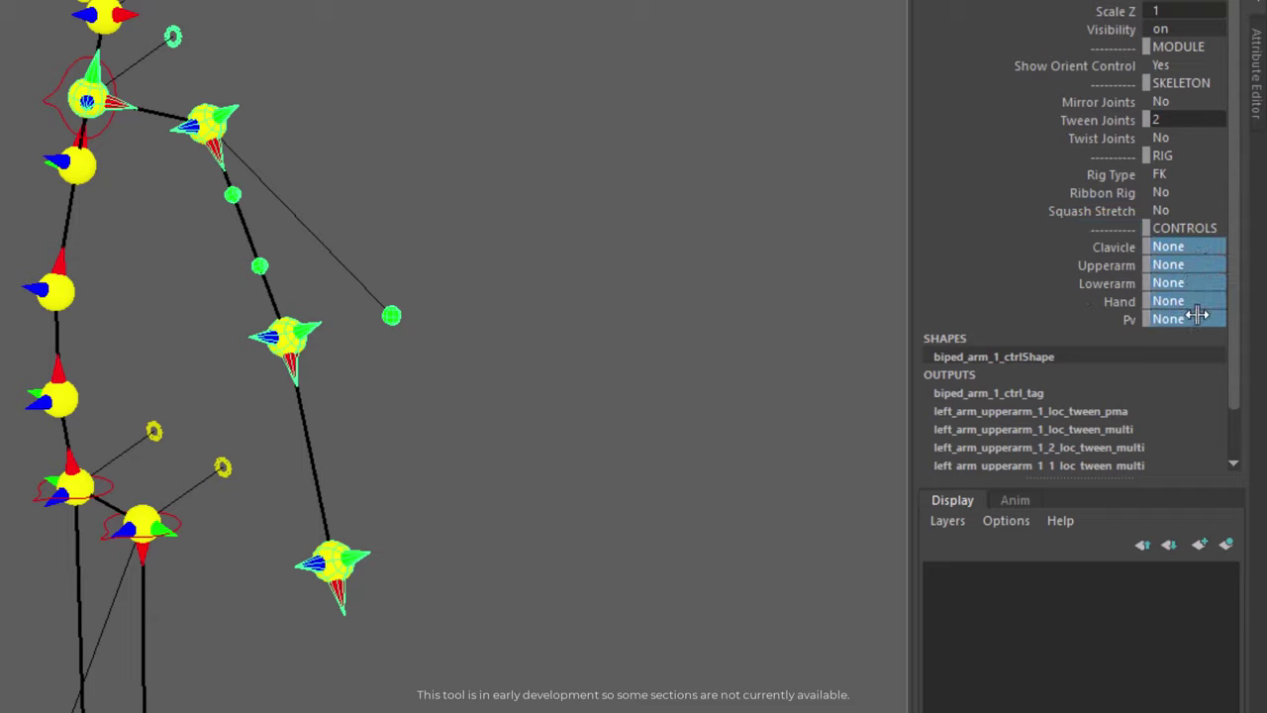
click(1197, 317)
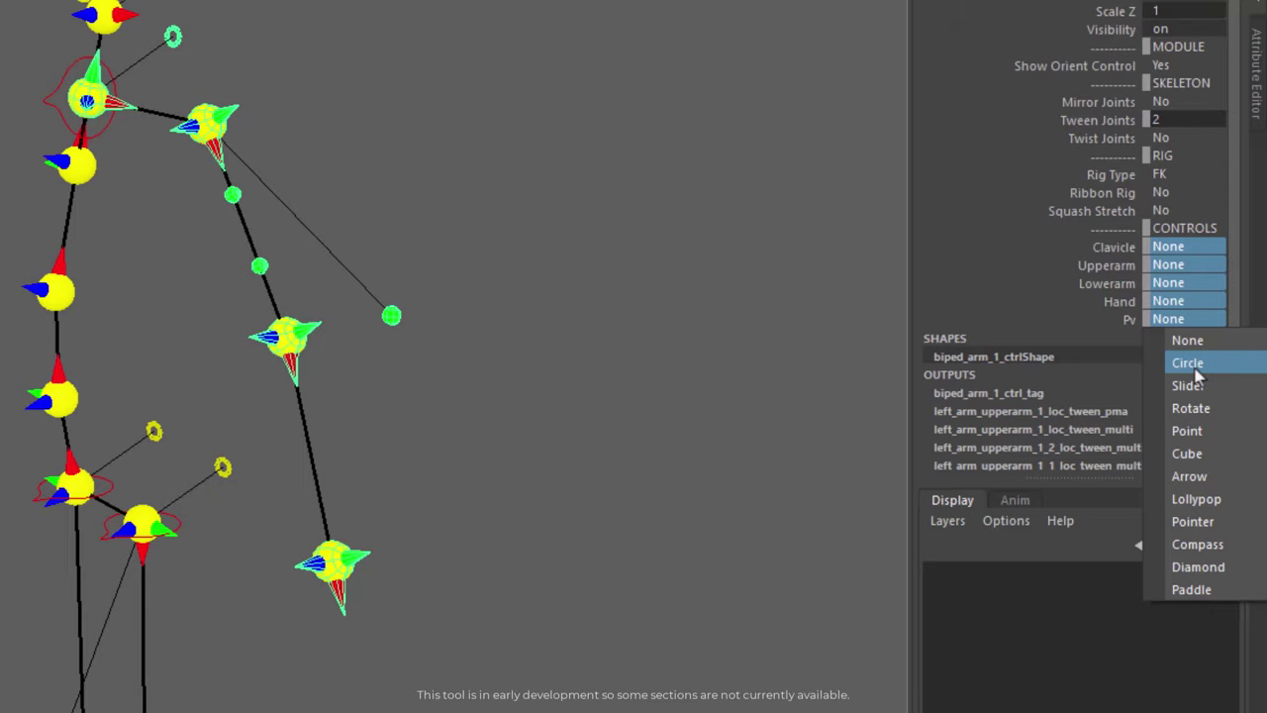
click(1188, 364)
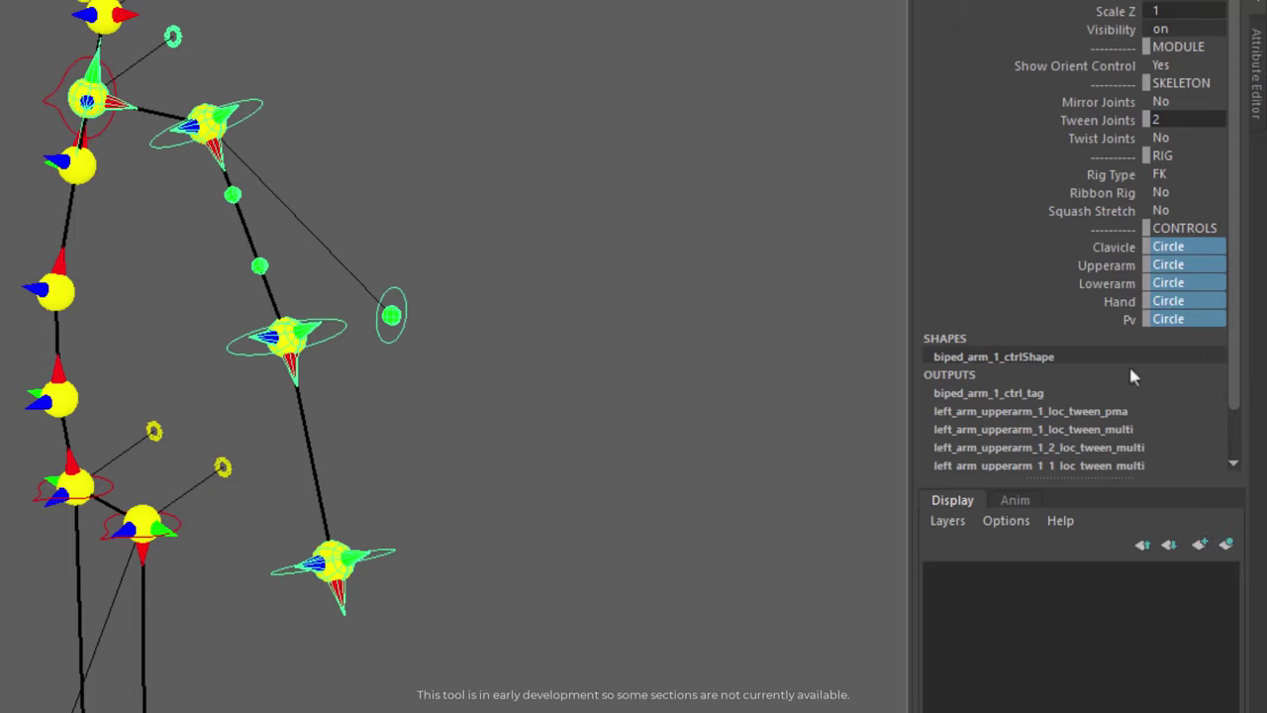
Set the Control Shape of the left elbow locator to Cube
click(407, 411)
alt+drag(407, 410, 331, 399)
click(328, 351)
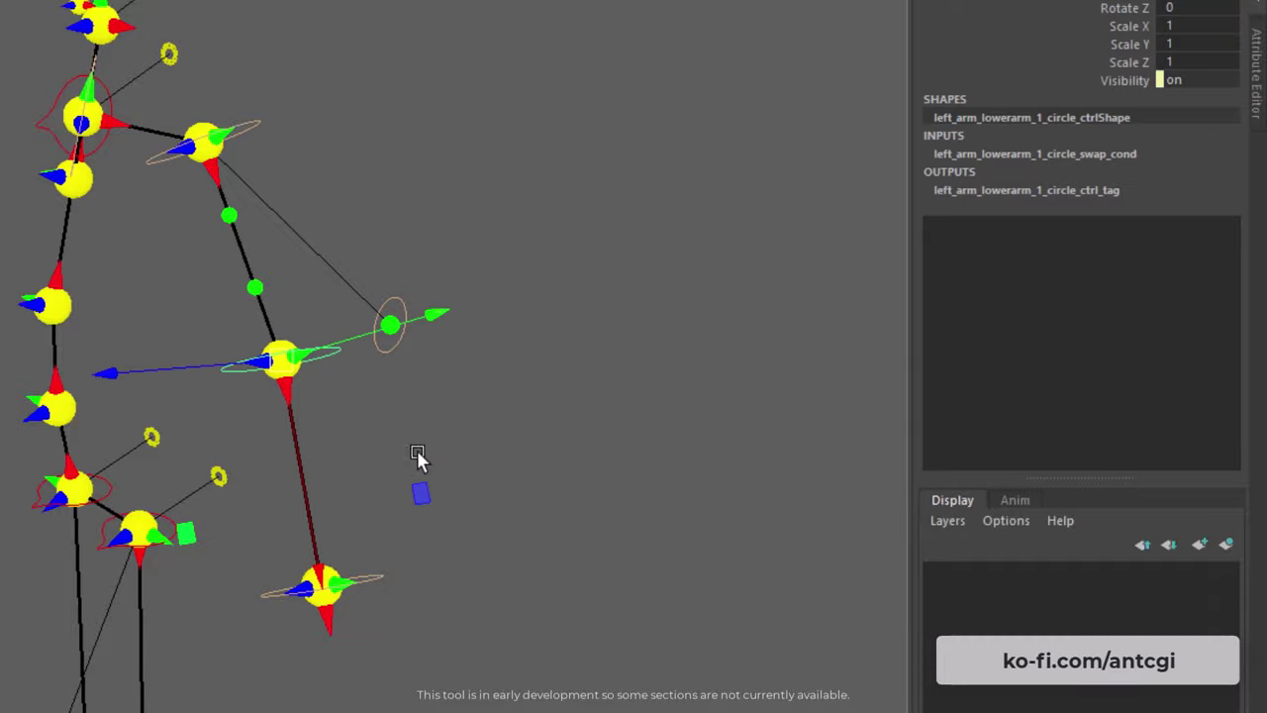
mouse_move(419, 461)
alt+mouse_down()
mouse_move(473, 387)
mouse_move(489, 404)
mouse_move(366, 420)
mouse_move(362, 438)
mouse_move(427, 433)
mouse_move(404, 444)
alt+mouse_up()
click(445, 391)
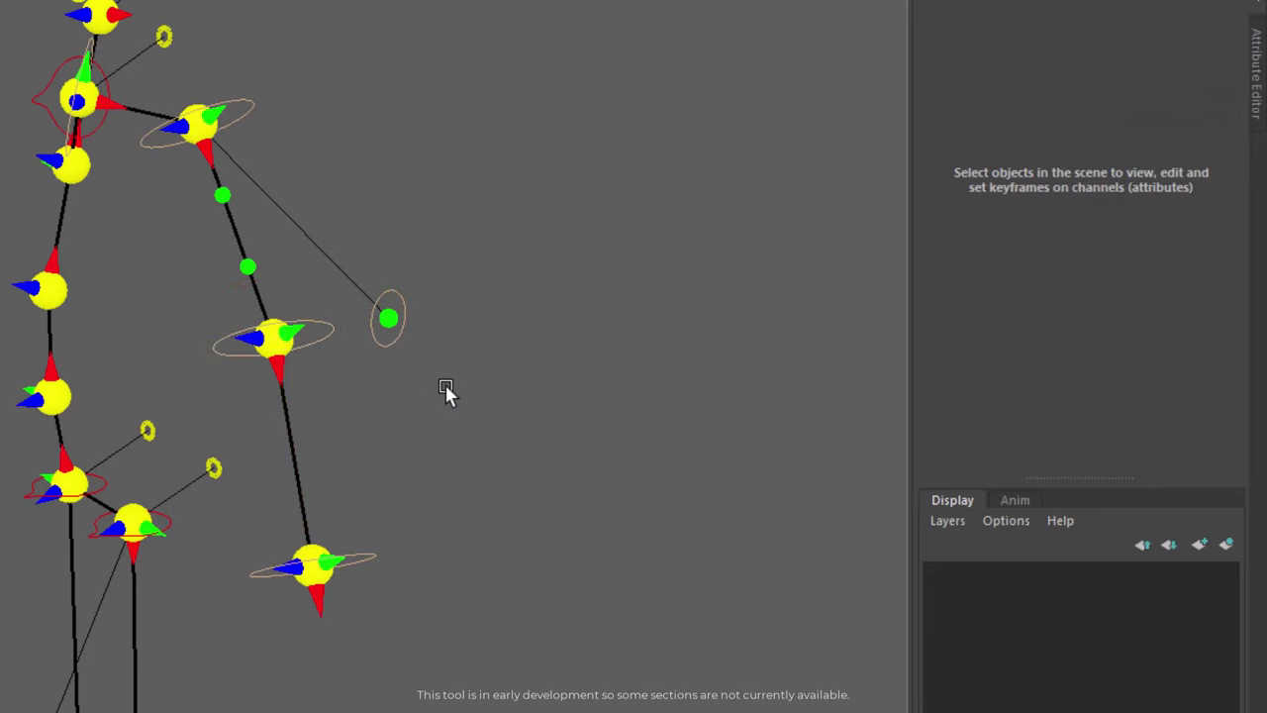
click(287, 340)
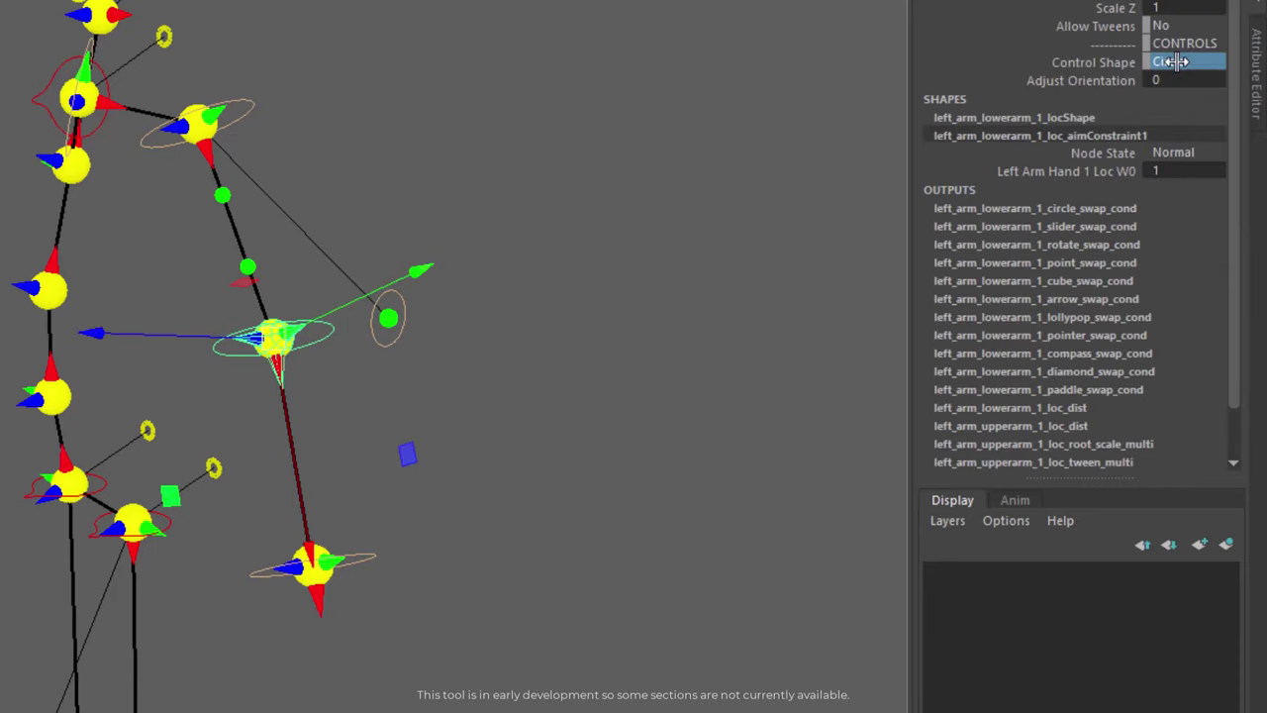
click(1173, 61)
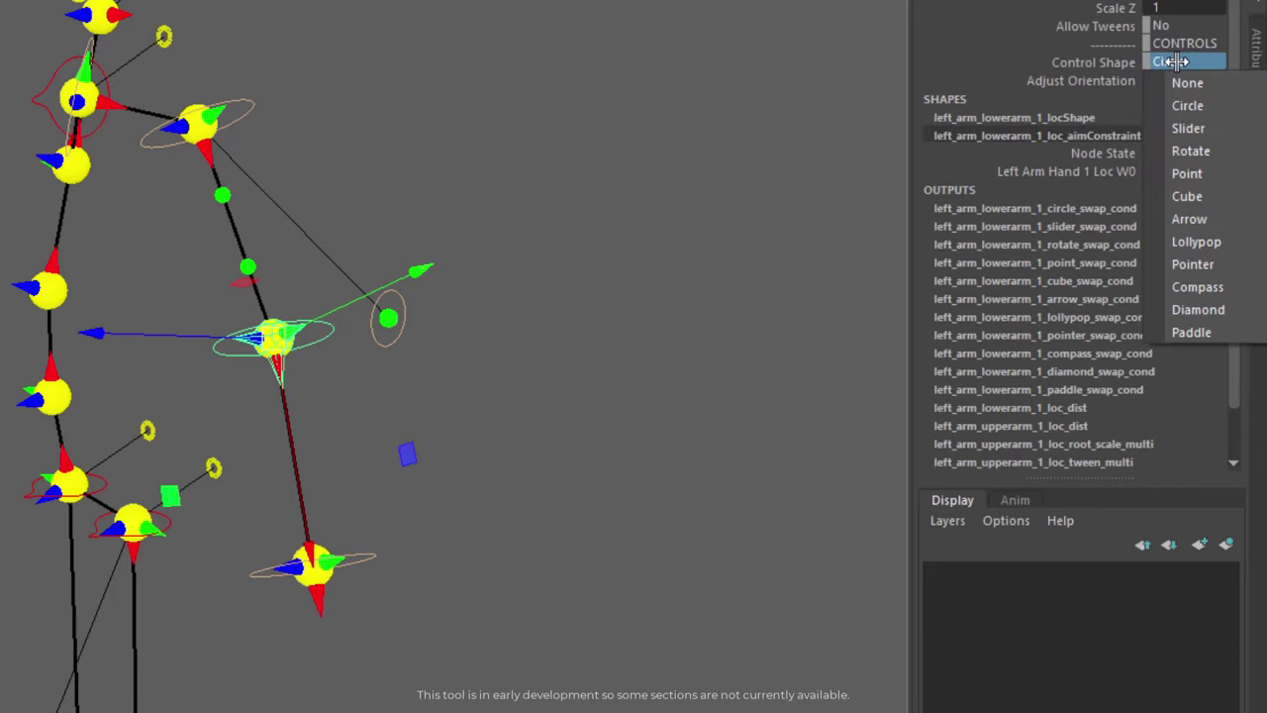
click(1187, 195)
click(479, 517)
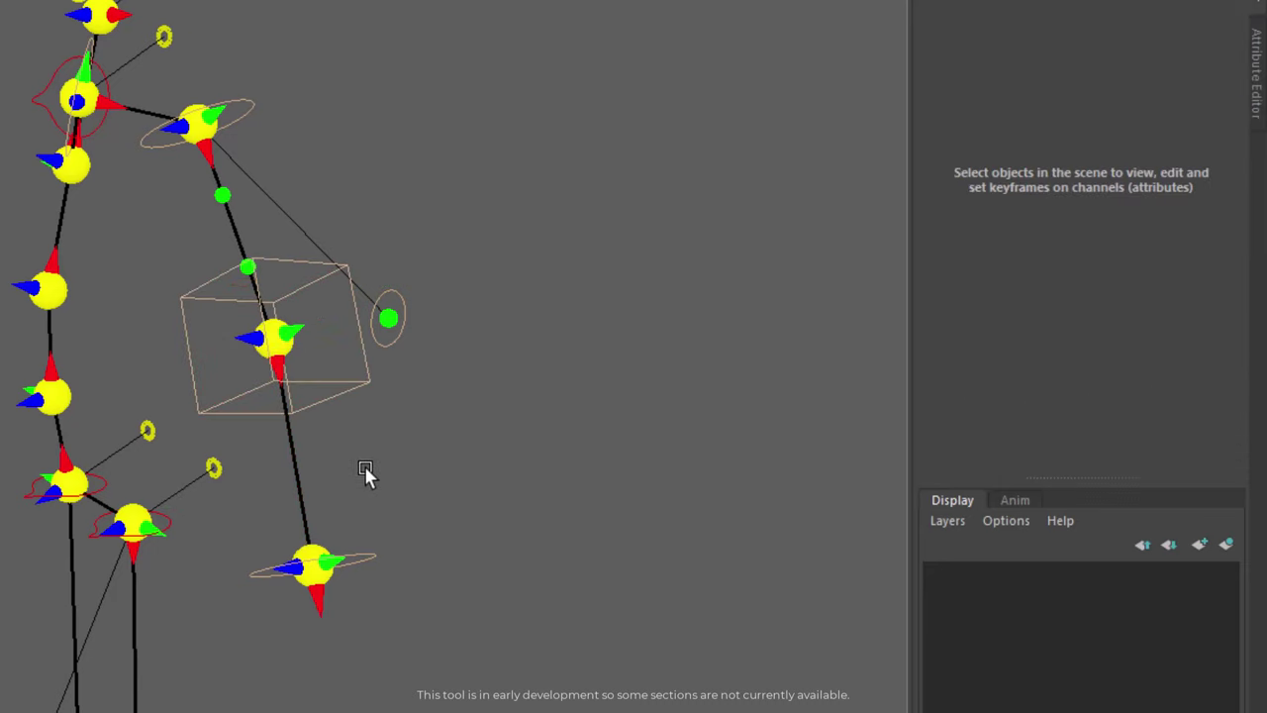
Move the lower arm's cube control away from the elbow joint and scale it down
alt+drag(367, 472, 405, 480)
click(408, 387)
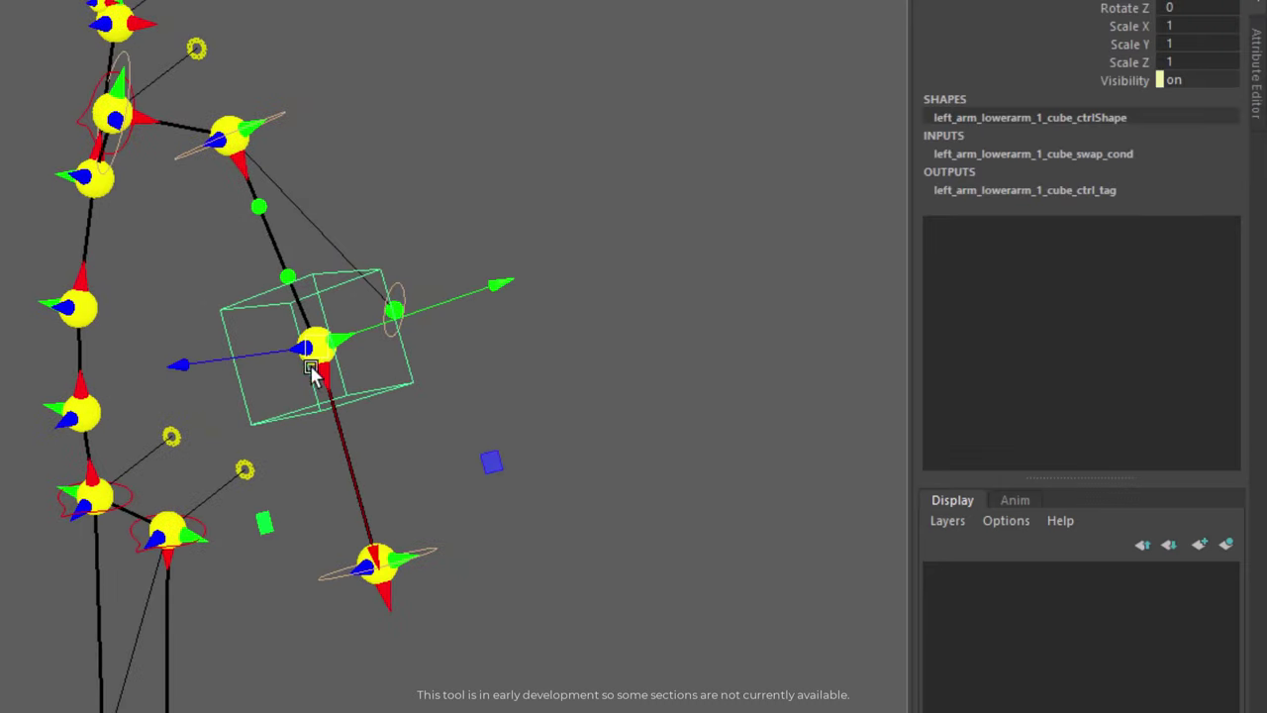
drag(318, 359, 369, 384)
key(e)
key(r)
drag(393, 342, 322, 322)
click(535, 442)
alt+drag(535, 441, 234, 416)
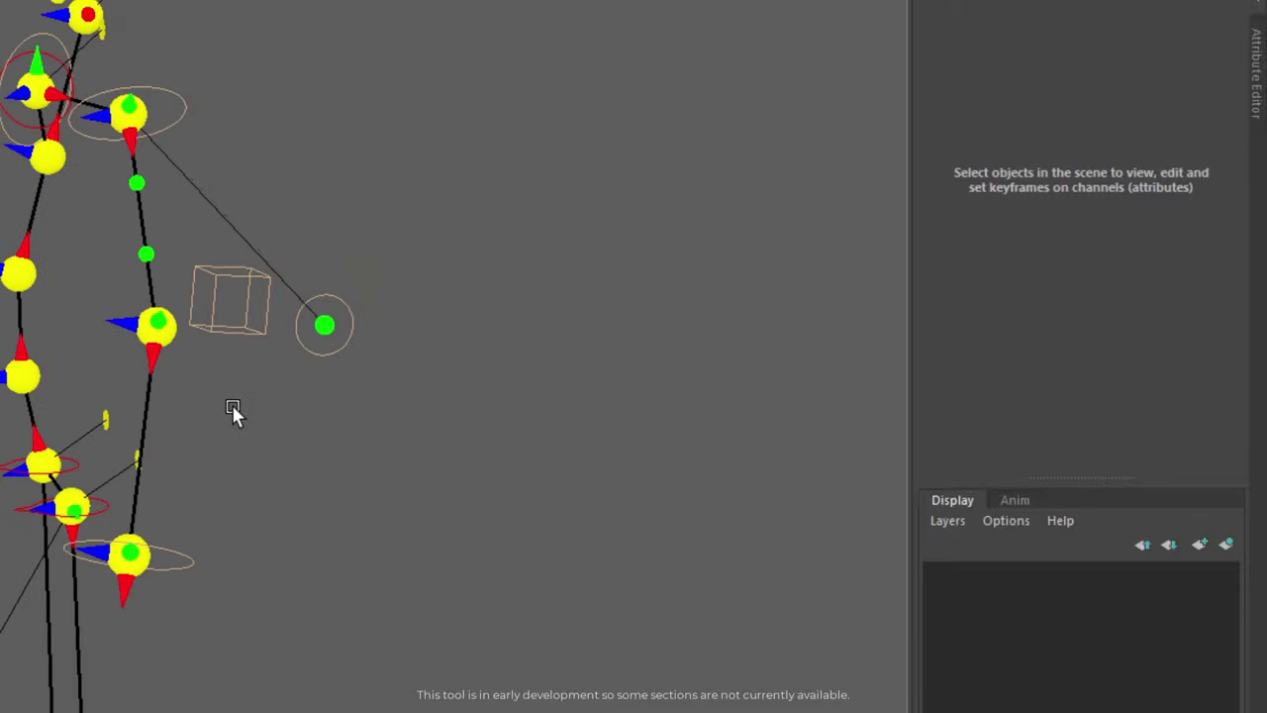
alt+drag(446, 407, 552, 417)
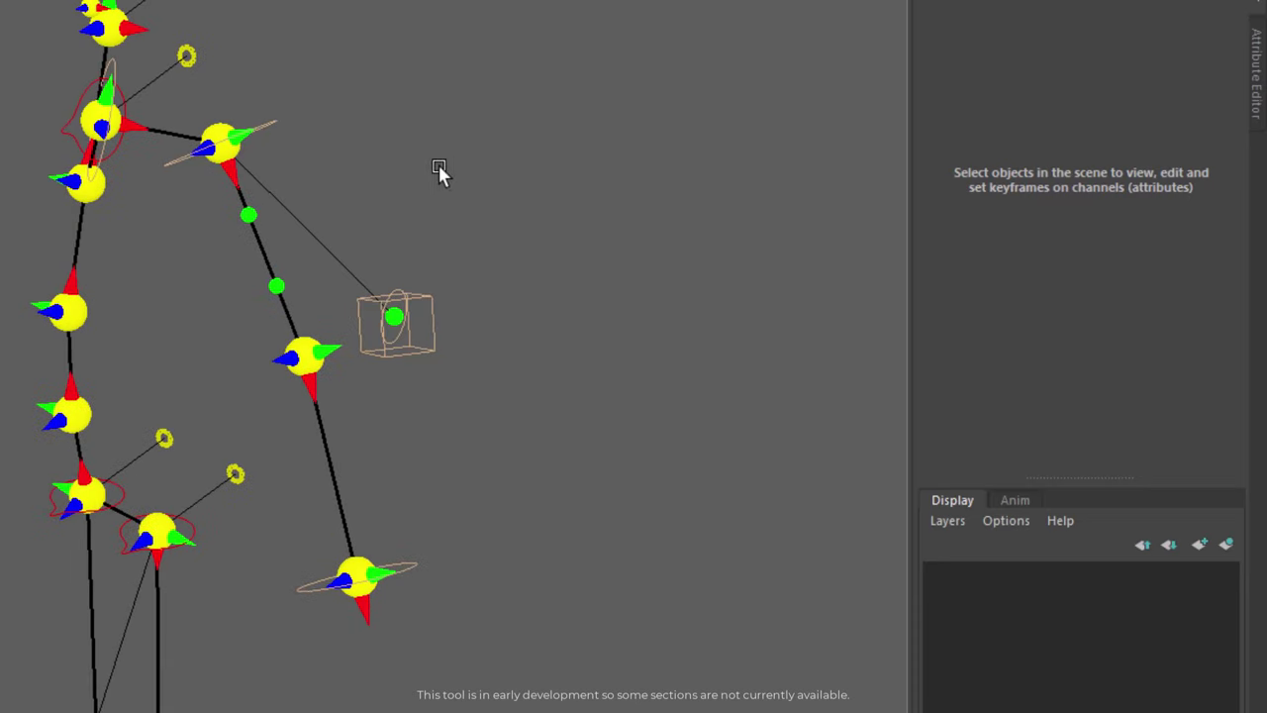
Select the arm module's main control and examine its Show Orient Control and Mirror Joints attributes
click(190, 57)
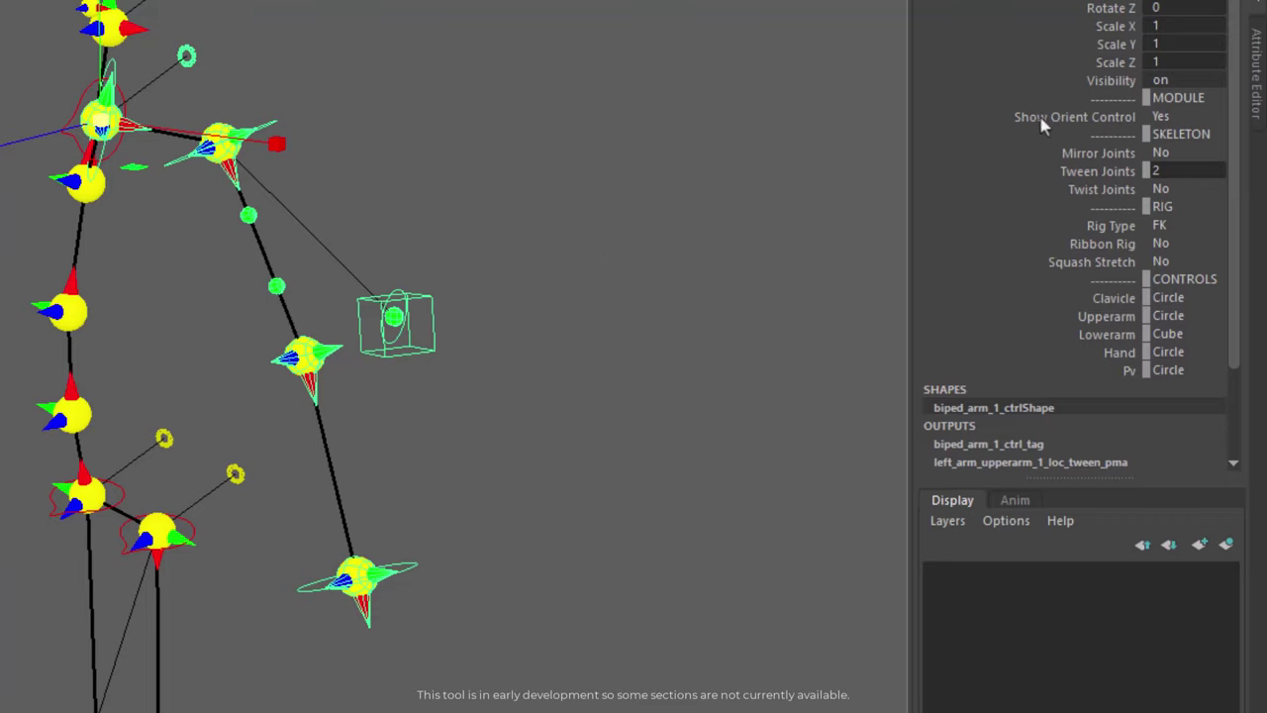
click(1169, 116)
click(1176, 158)
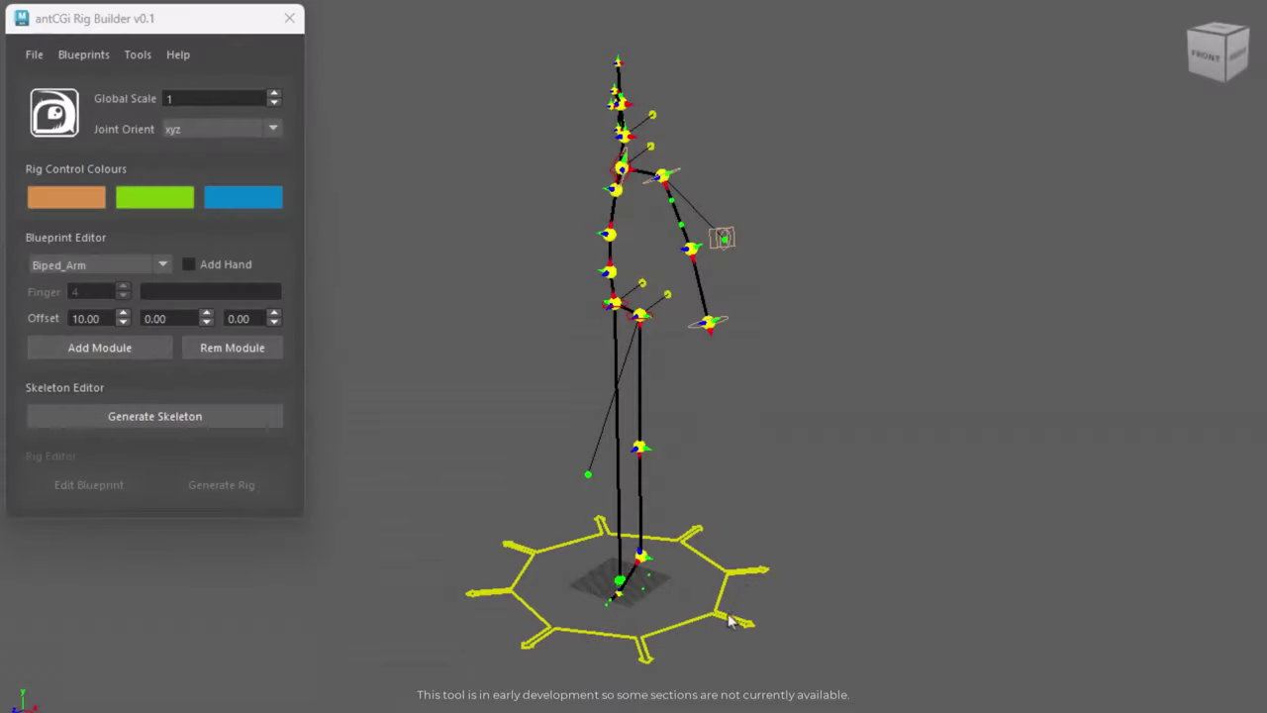
Tilt and scale the entire biped blueprint using the root control on the ground
click(669, 598)
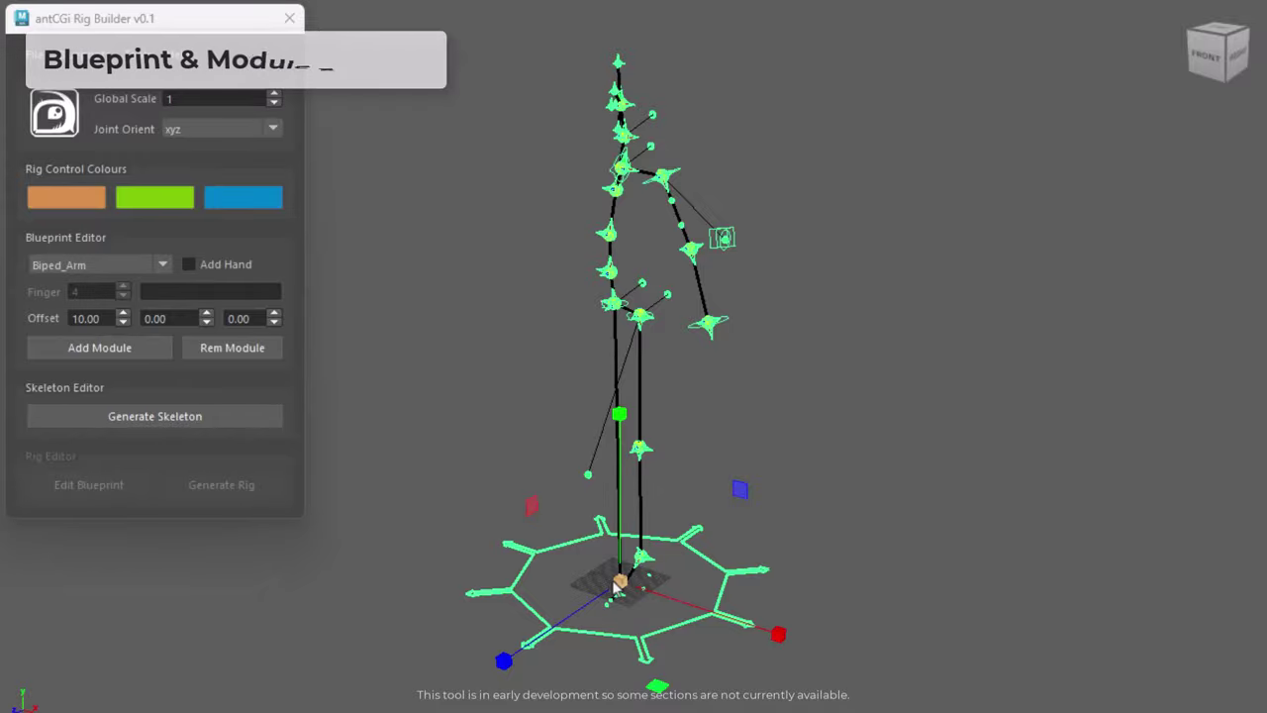
drag(619, 582, 563, 524)
key(e)
drag(680, 535, 698, 557)
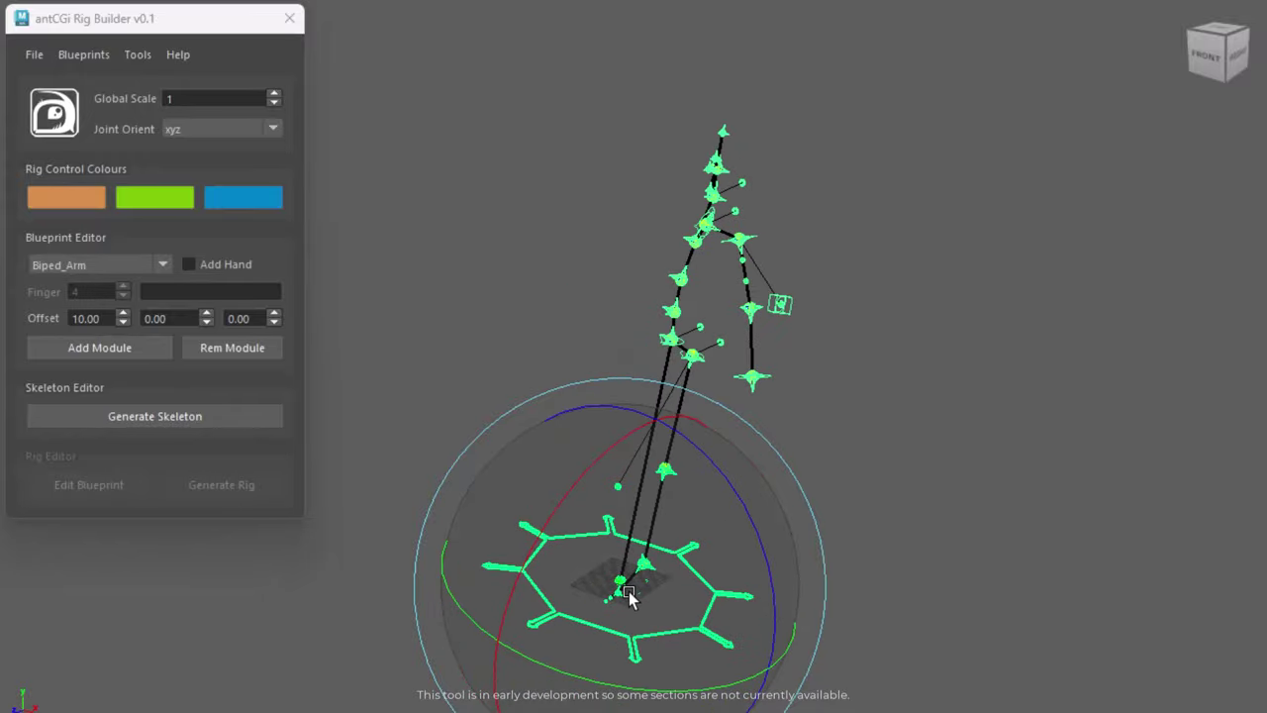
key(r)
drag(621, 584, 874, 589)
alt+right_drag(1047, 550, 842, 544)
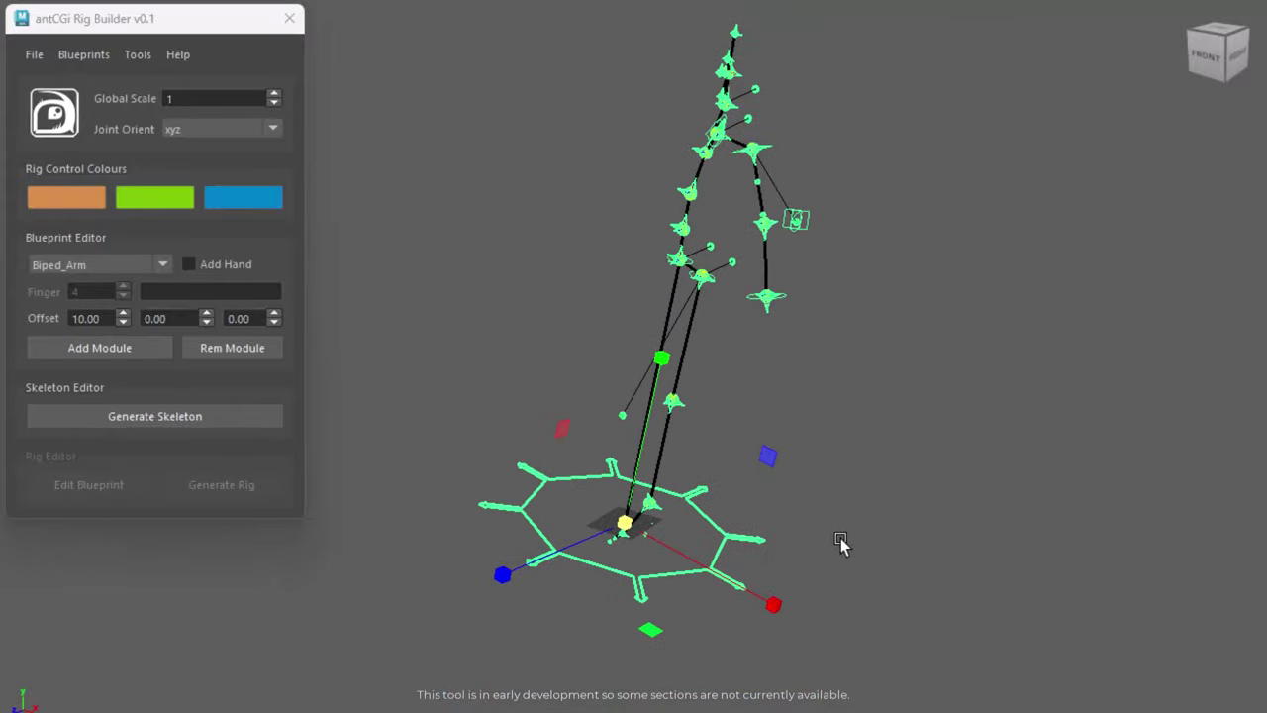
Deselect the root control and generate the skeleton from the tilted blueprint
click(956, 483)
click(167, 426)
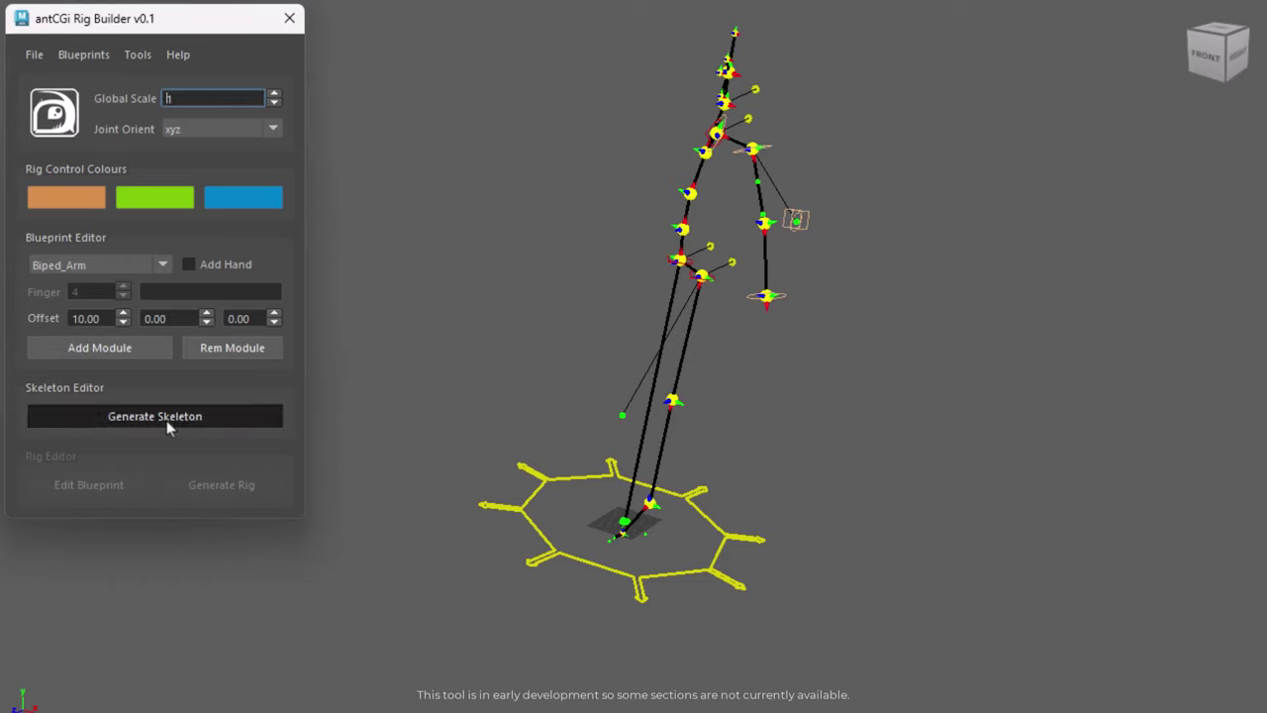
alt+drag(964, 528, 835, 503)
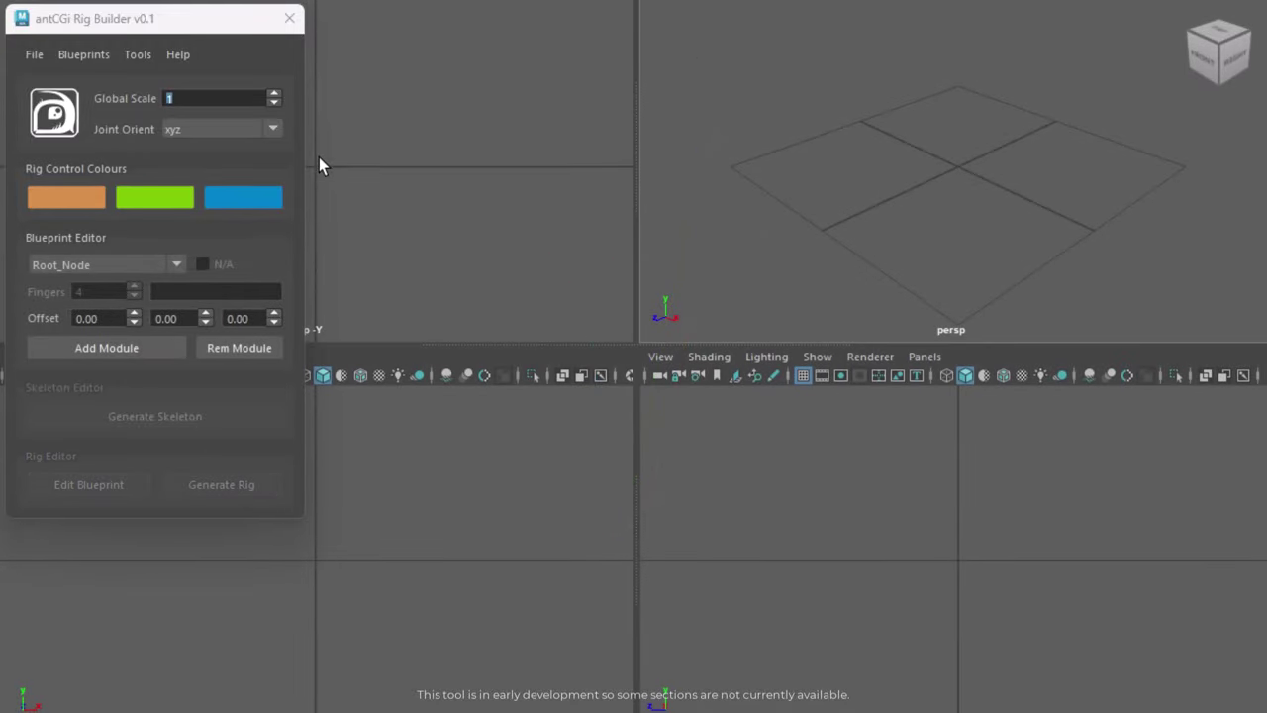
Load the Biped: Basic blueprint into the empty scene with Global Scale at 1
click(287, 164)
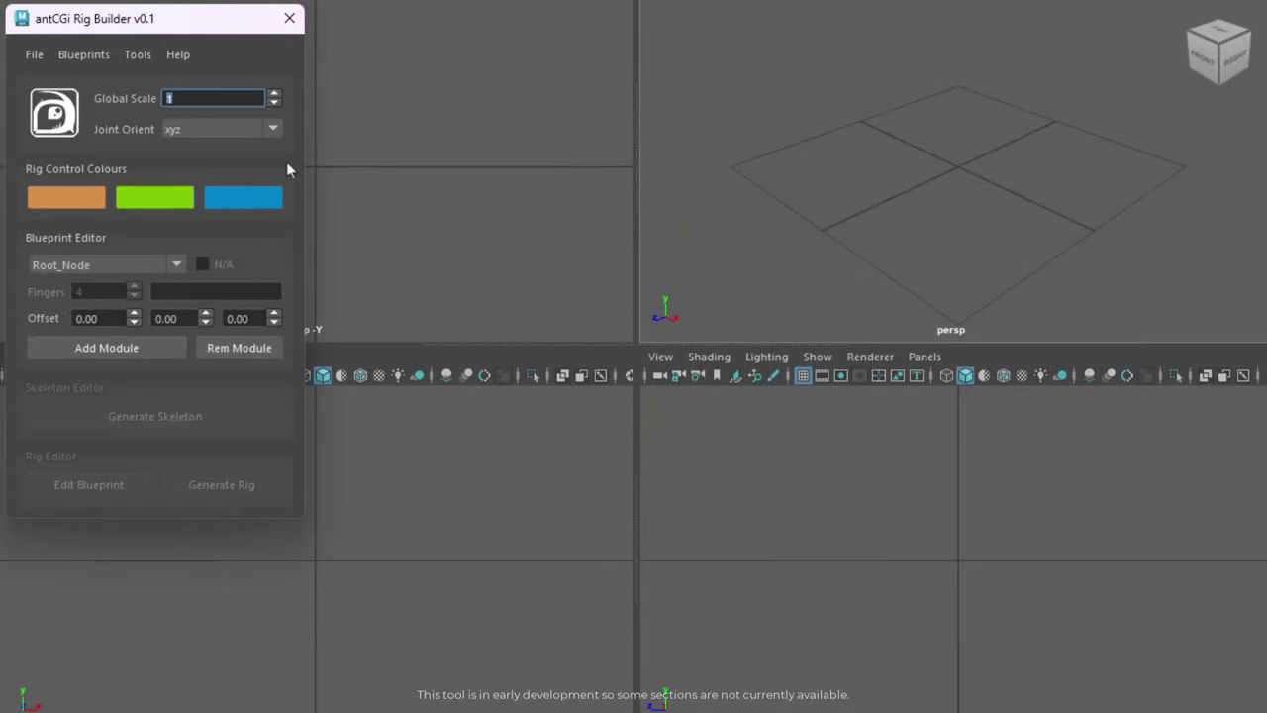
click(192, 98)
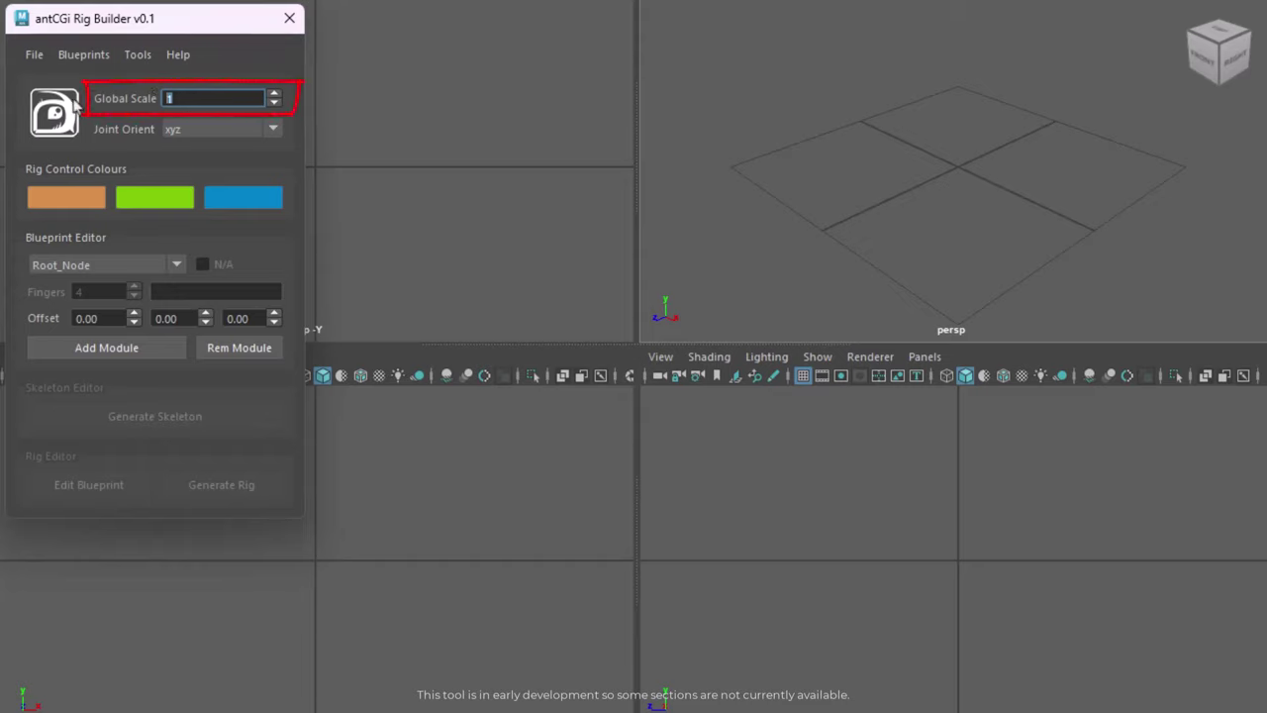
click(83, 54)
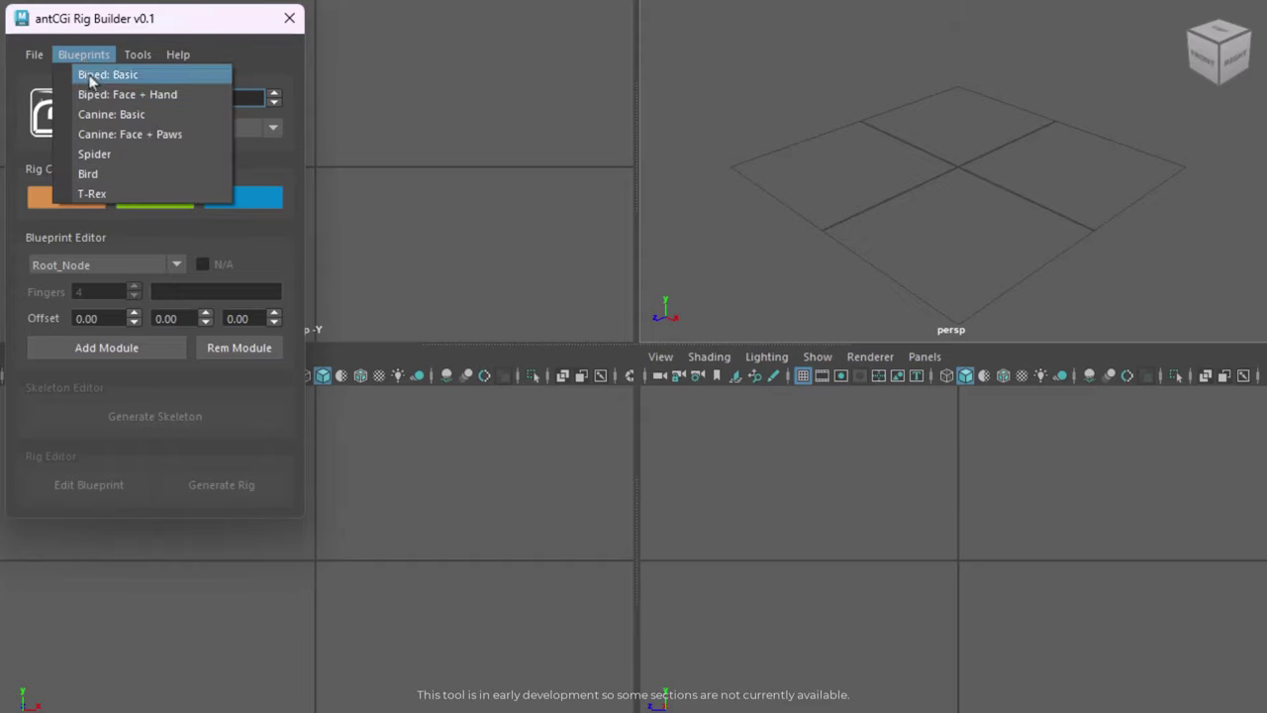
click(90, 79)
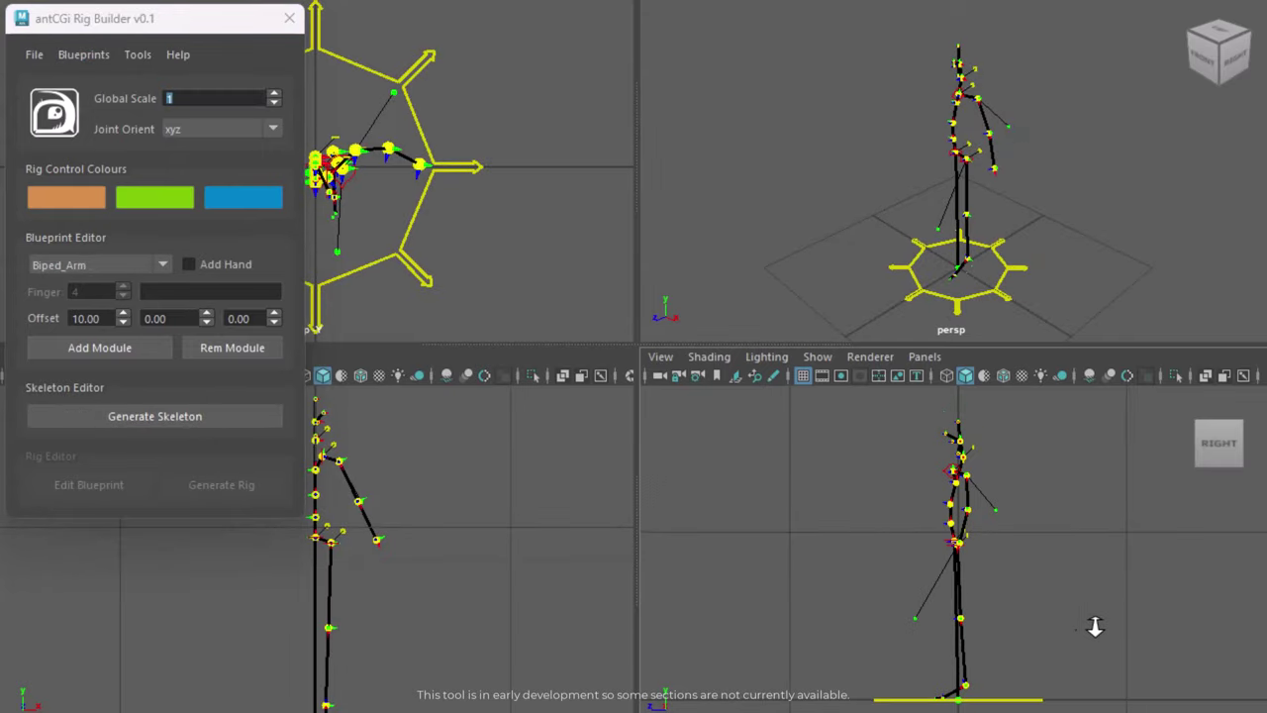
alt+right_drag(1095, 625, 891, 624)
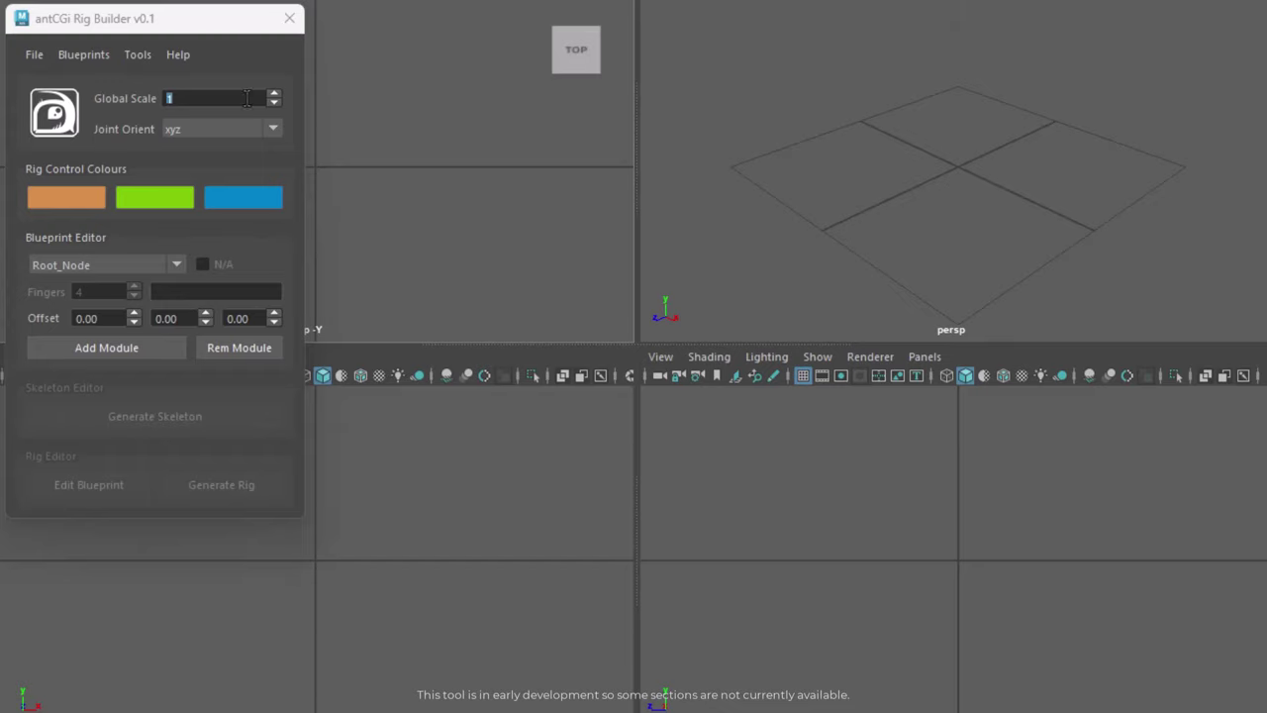
Set Global Scale to 5 and load the Biped: Basic blueprint into the empty scene
click(274, 95)
click(274, 95)
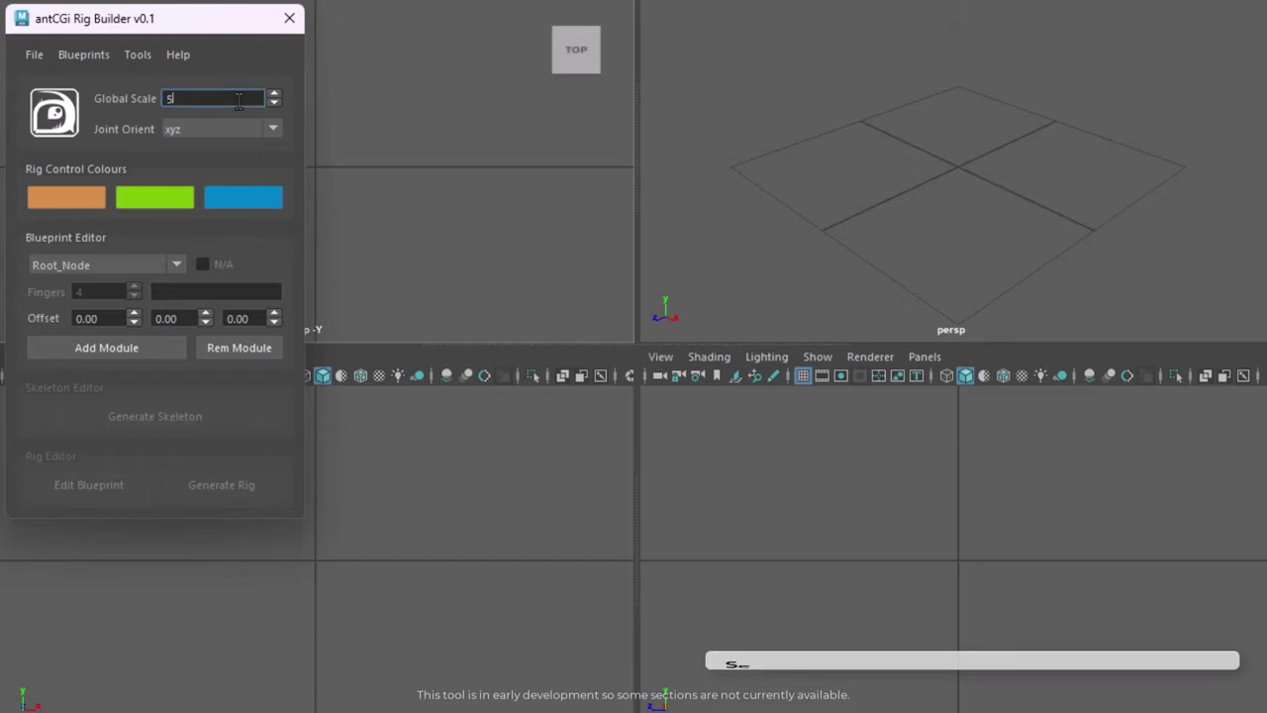
click(83, 54)
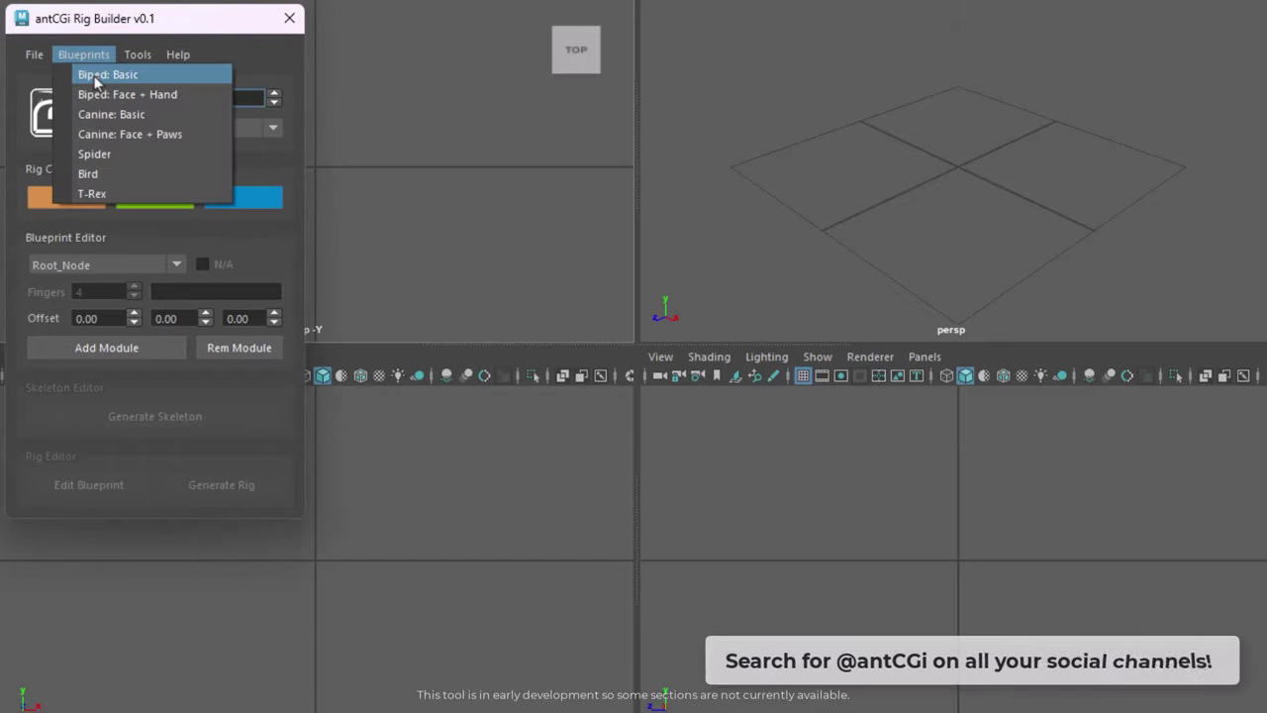
click(107, 75)
alt+right_drag(1179, 636, 882, 623)
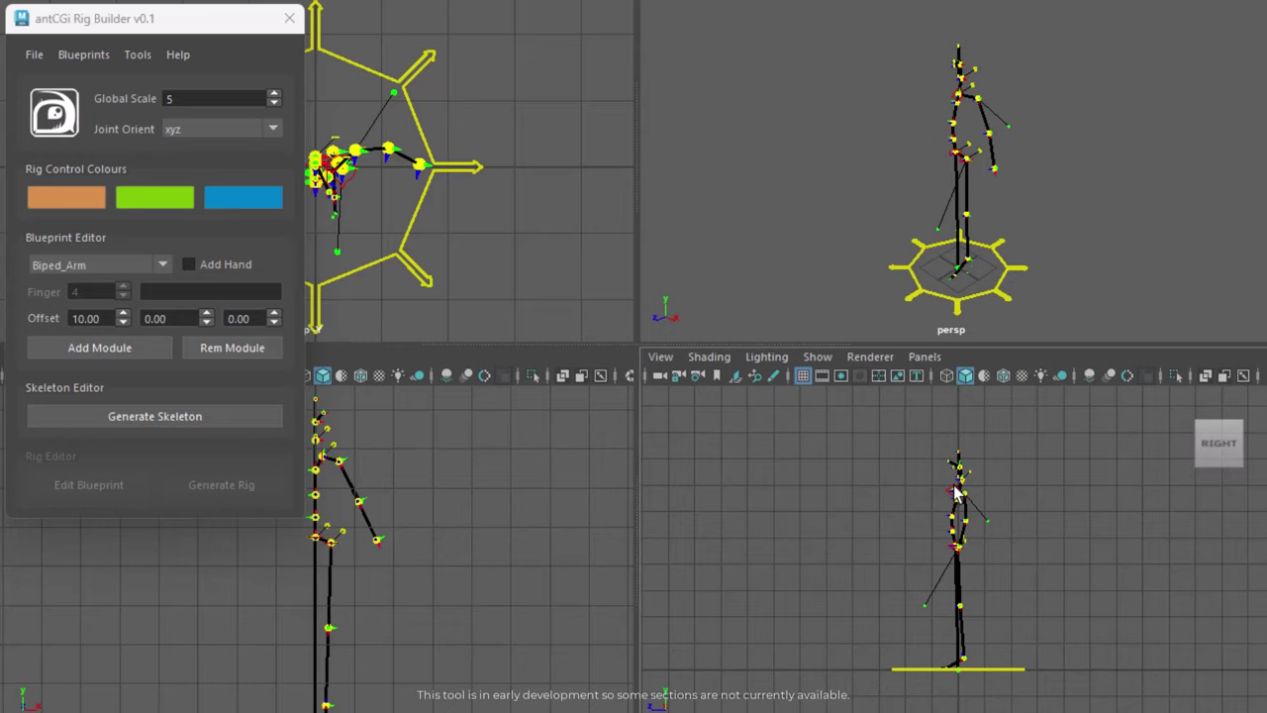
Build the root with a central locator above it at Global Scale 5, and select that upper locator
key(space)
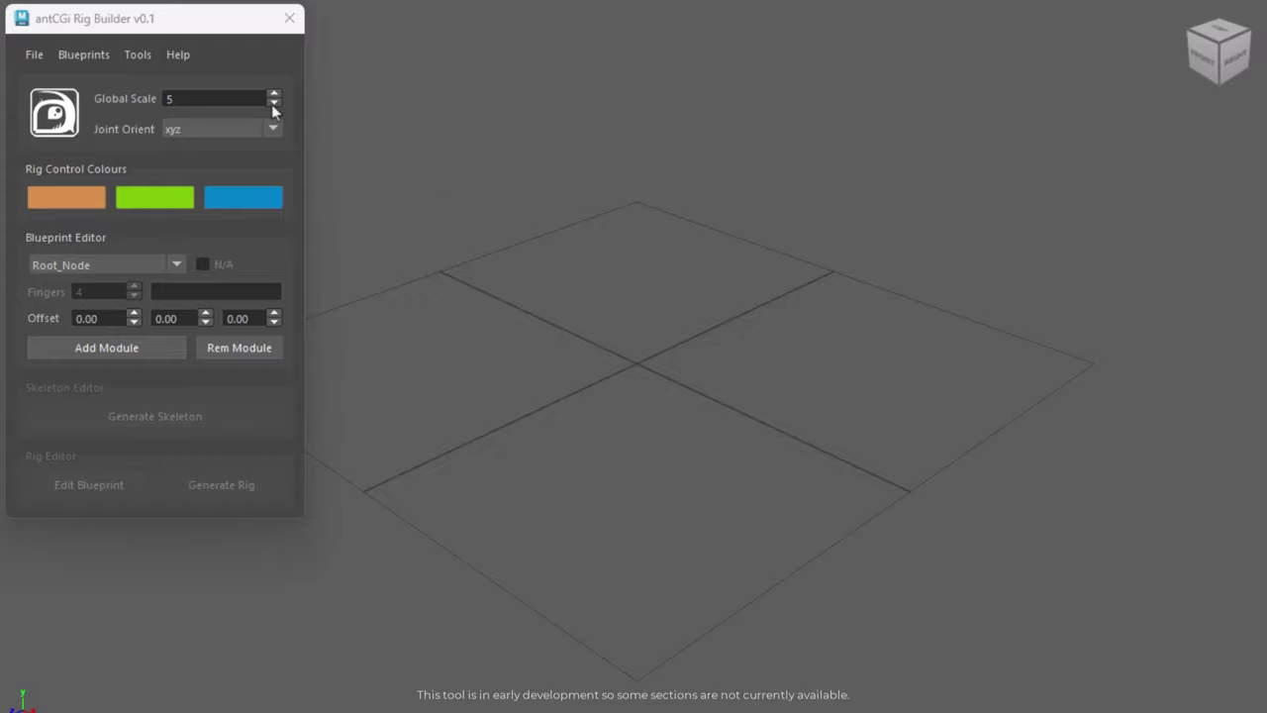
click(126, 354)
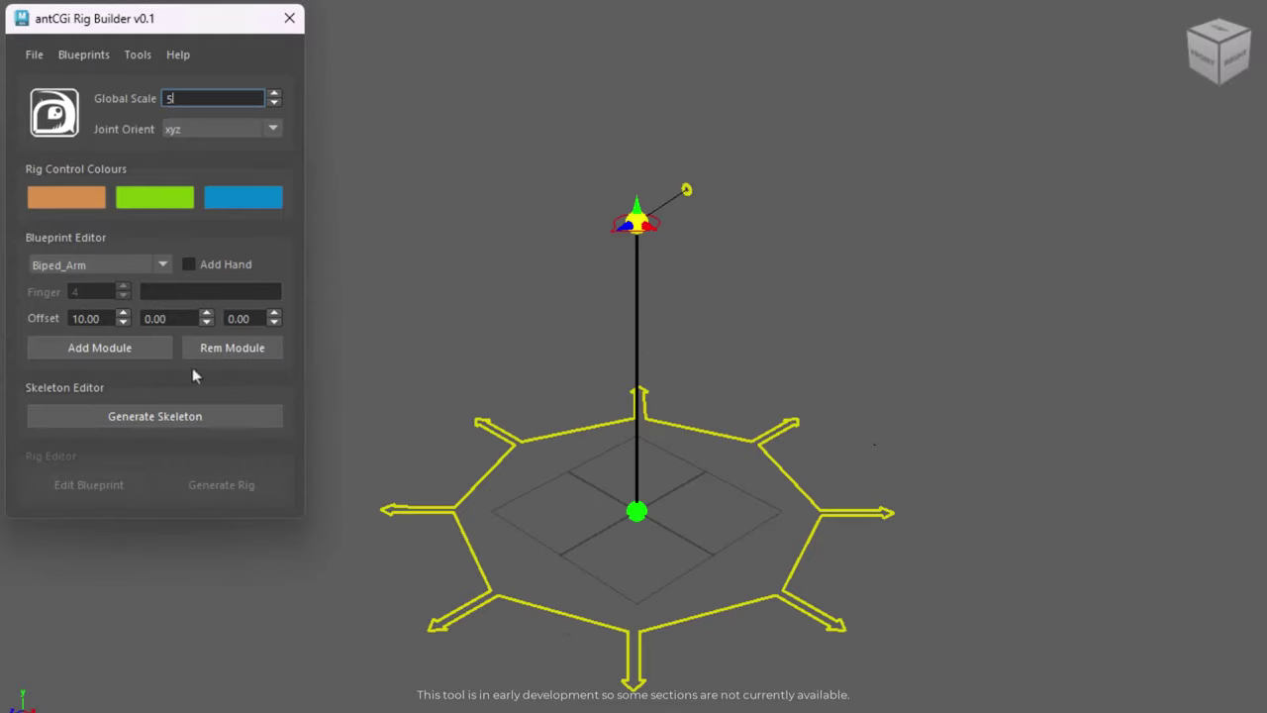
click(630, 219)
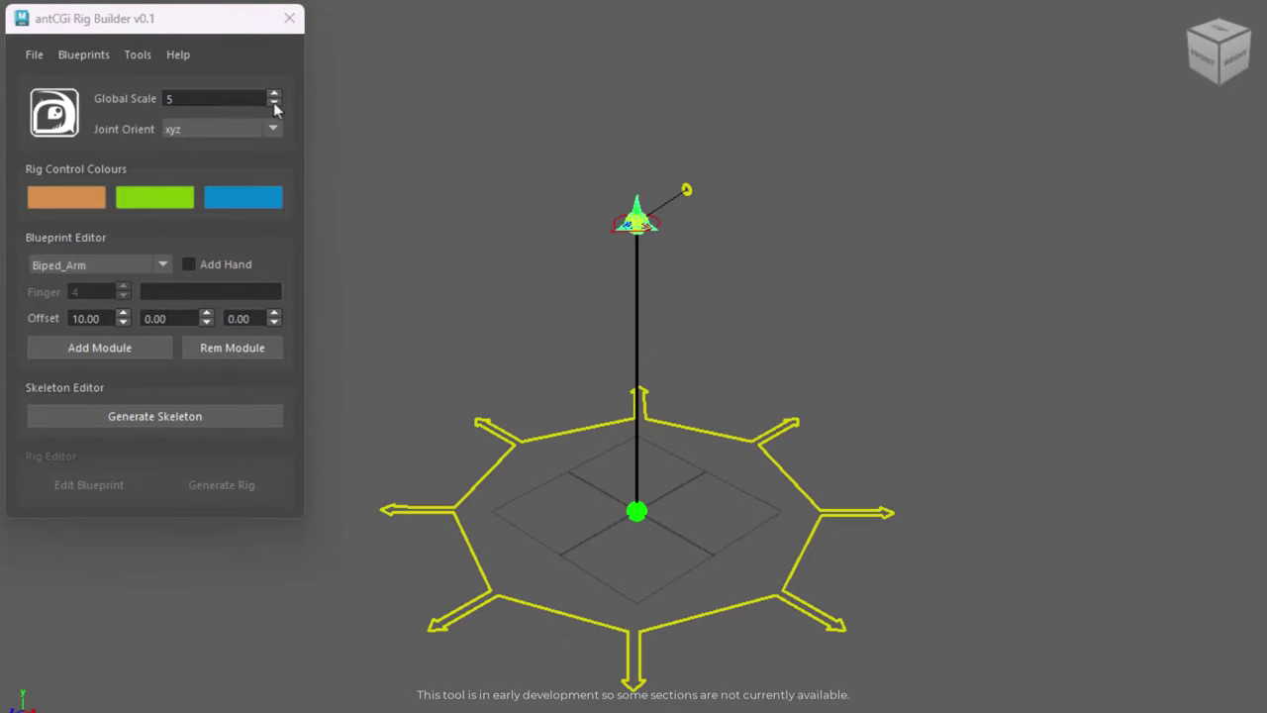
Set Global Scale to 1 and add a Biped_Arm module with Add Hand enabled and 4 fingers
click(274, 103)
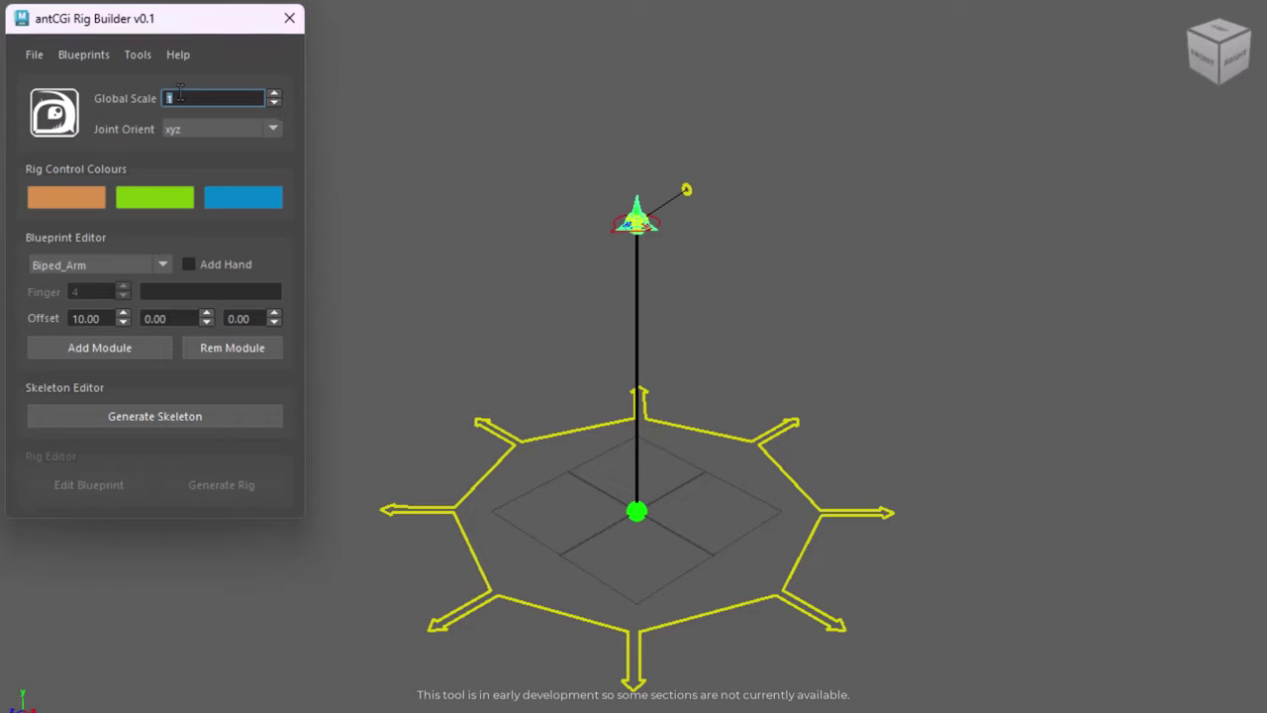
click(191, 264)
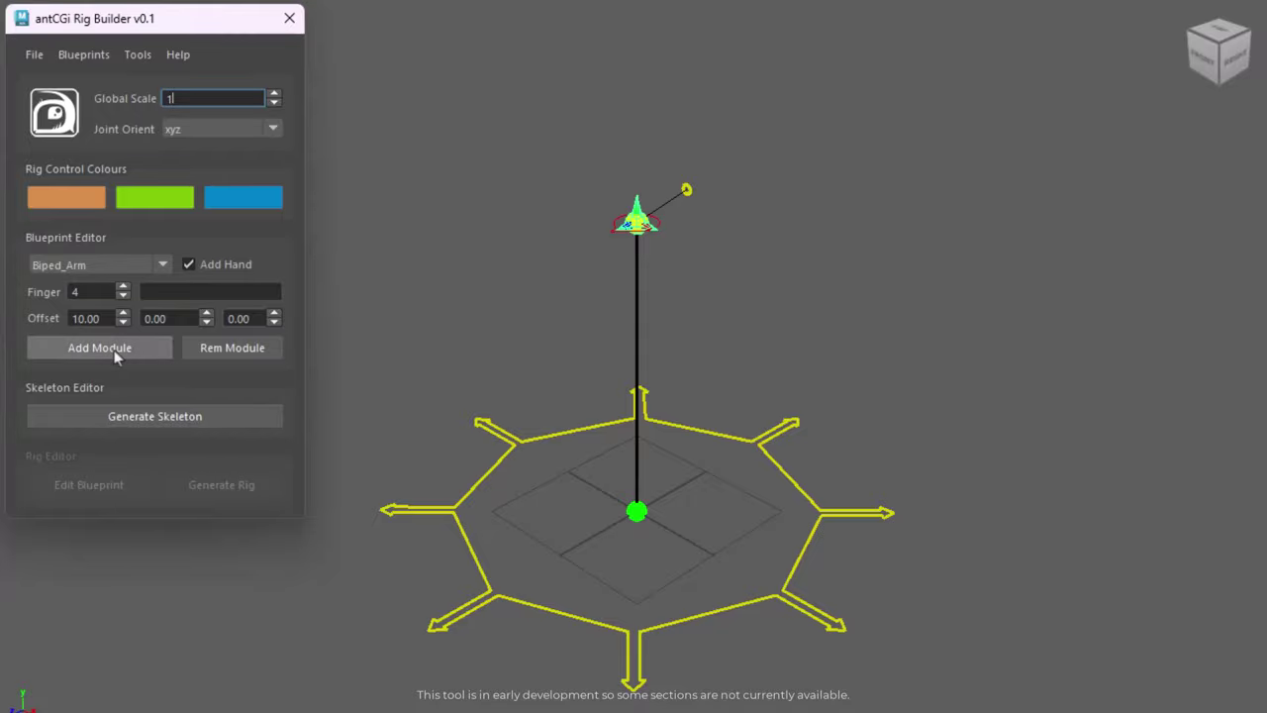
alt+right_drag(584, 305, 919, 229)
alt+middle_drag(794, 198, 738, 356)
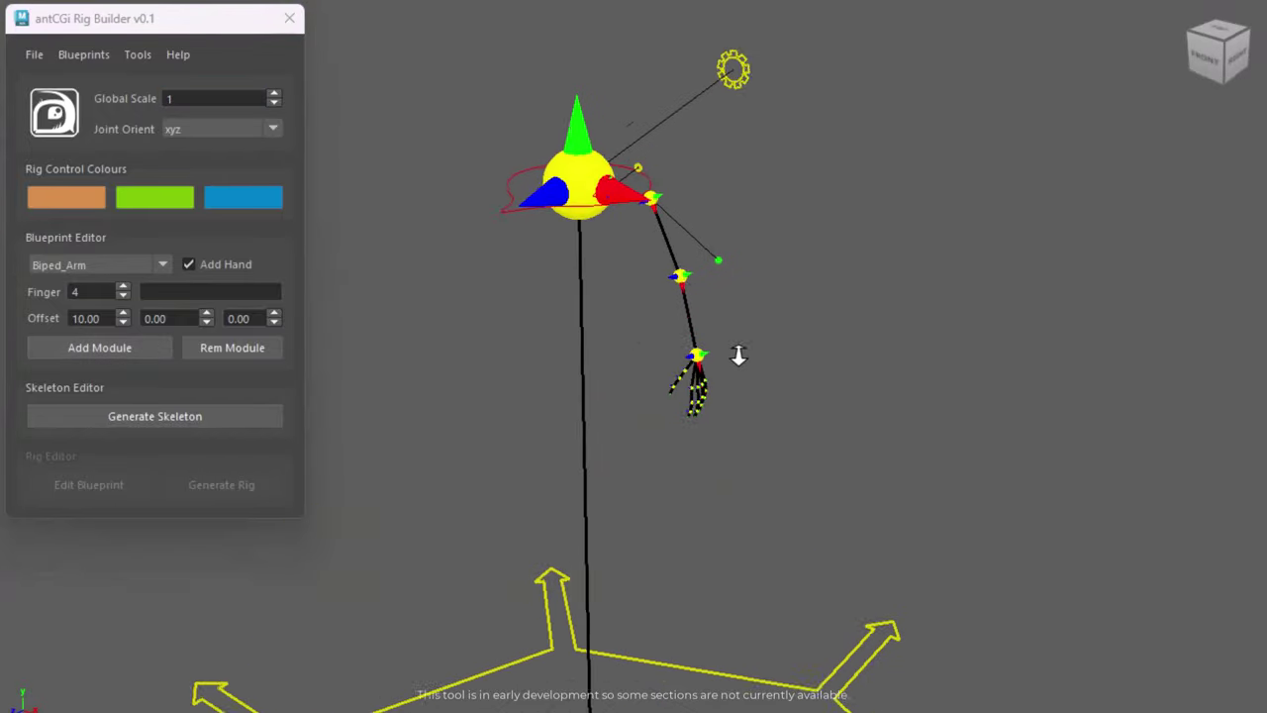
alt+right_drag(738, 357, 760, 356)
Try scaling up the arm module from its main control, and undo the scaling
click(639, 147)
alt+right_drag(656, 158, 598, 437)
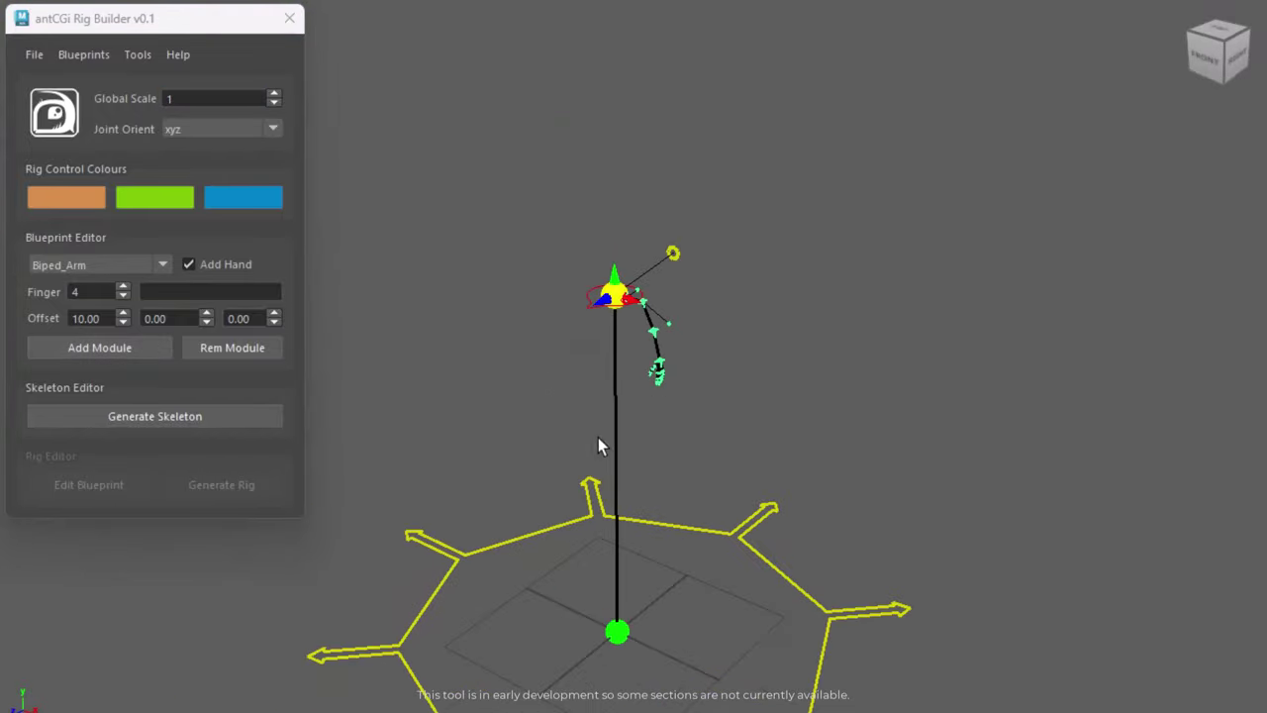
alt+drag(598, 437, 614, 435)
key(r)
drag(630, 300, 857, 304)
key(ctrl+z)
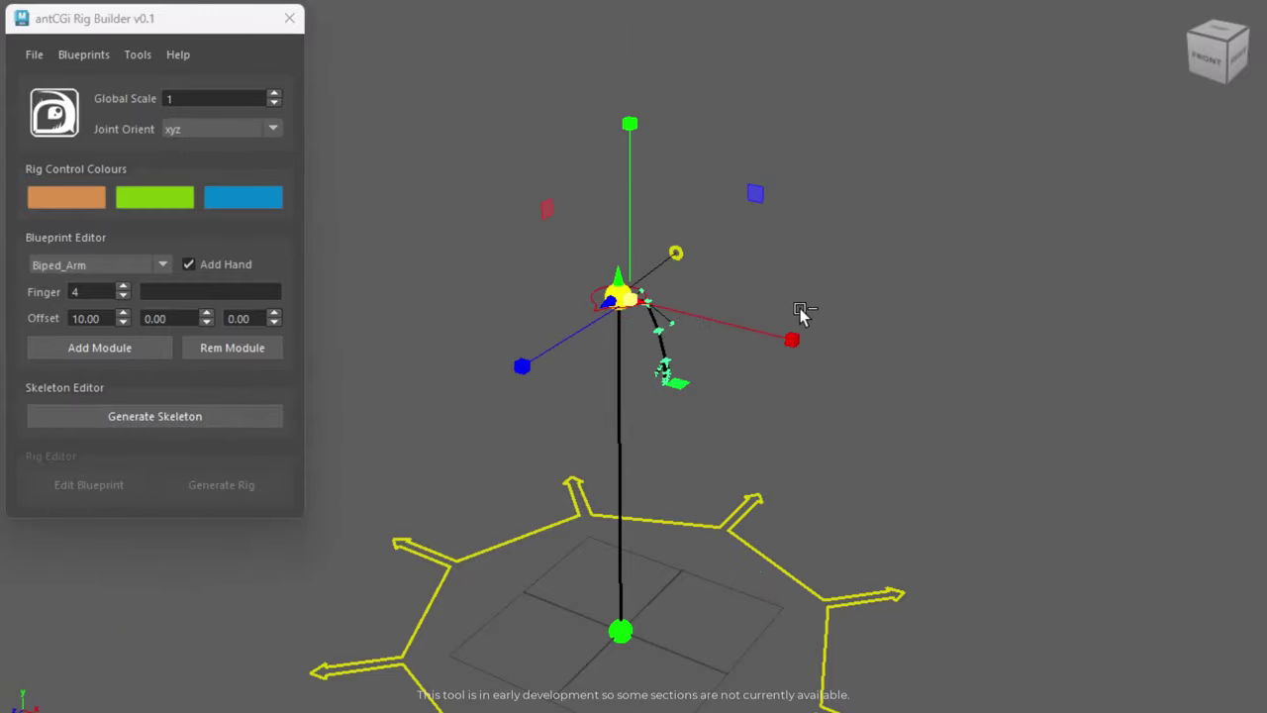
Move the arm module outward, away from the central locator
key(w)
drag(668, 313, 706, 324)
click(970, 509)
alt+drag(738, 614, 692, 579)
alt+right_drag(693, 579, 1079, 594)
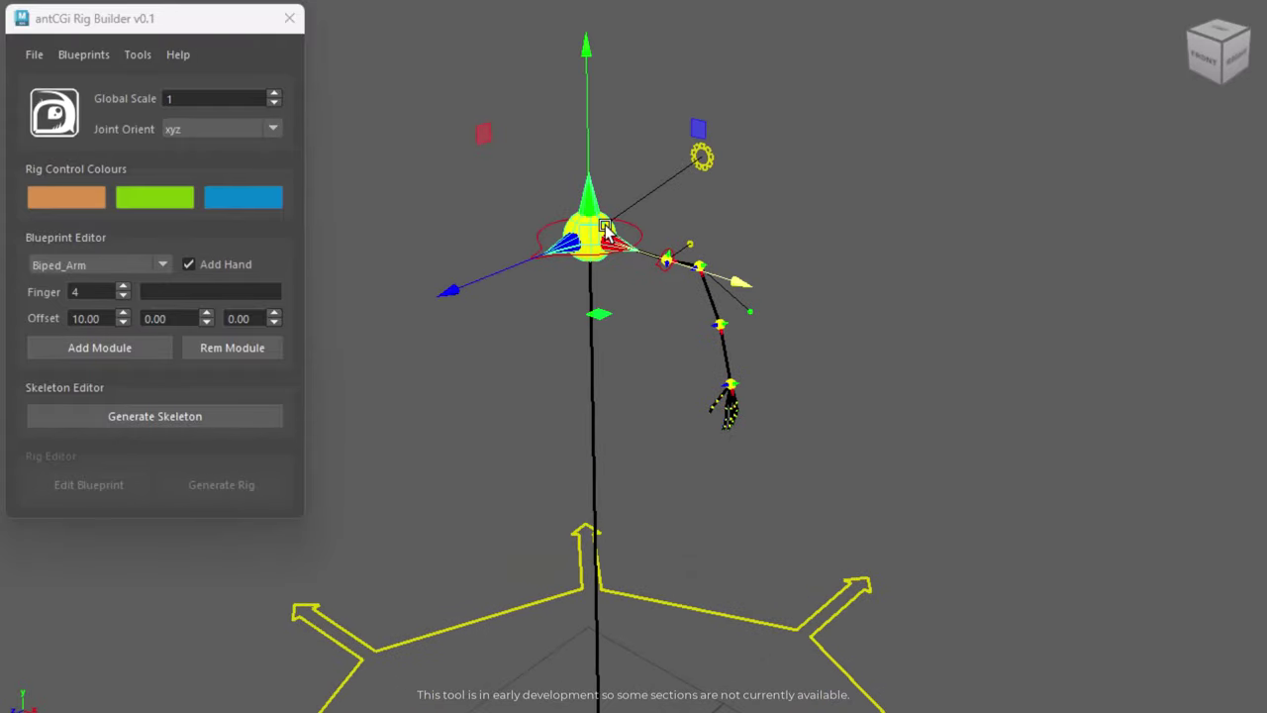
Add a Biped_Head_Full module above the upper locator at Global Scale 2, with a vertical offset of 10
click(108, 264)
scroll(99, 296, down, 4)
scroll(99, 296, up, 2)
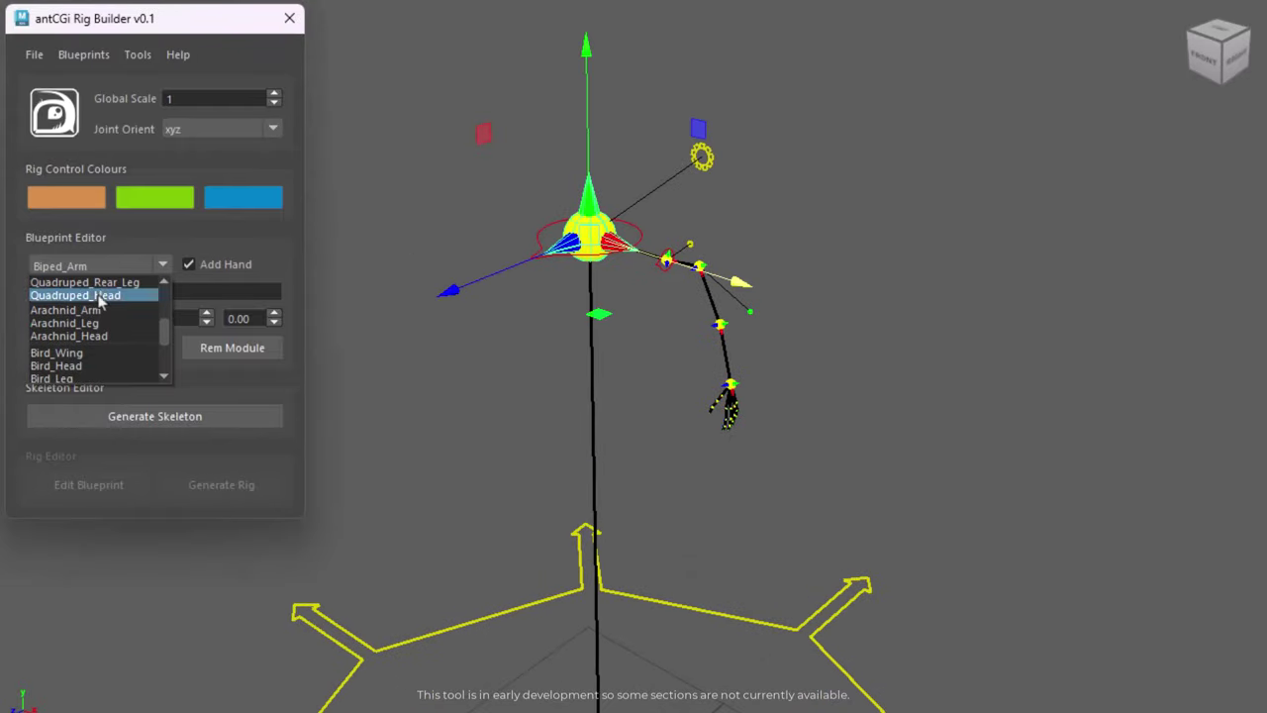
scroll(115, 333, up, 1)
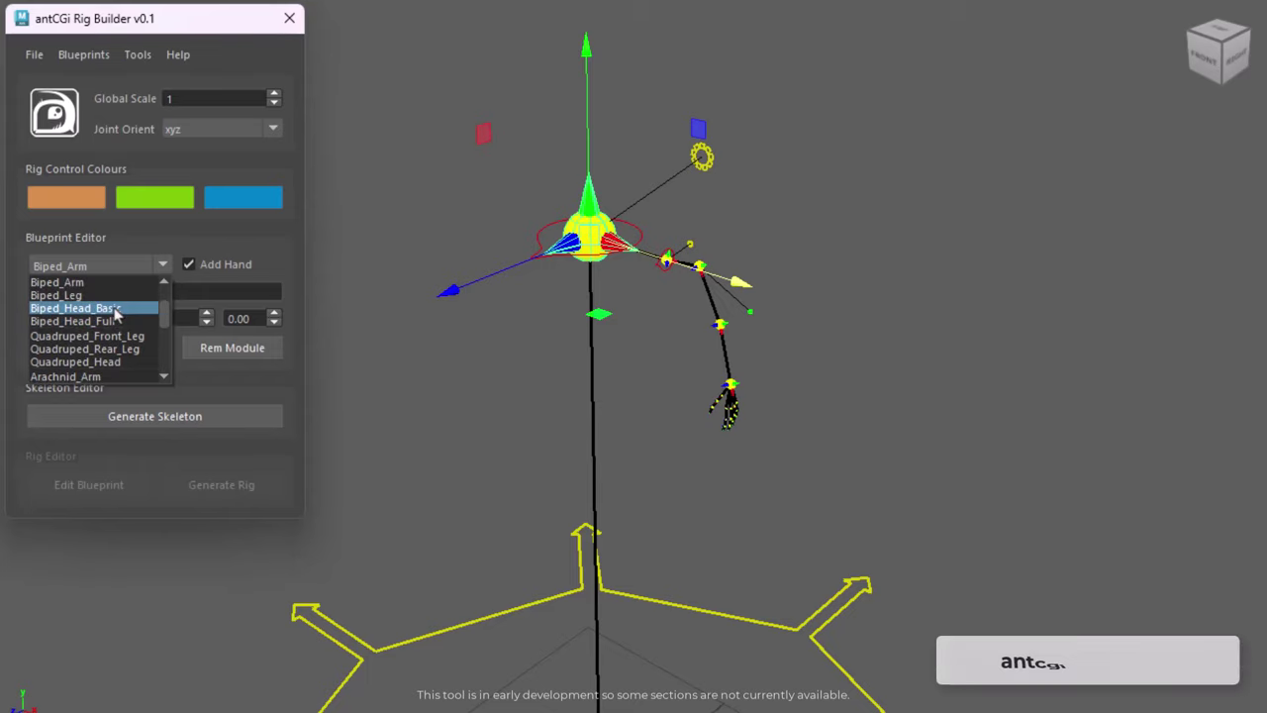
click(112, 320)
alt+right_drag(994, 313, 624, 289)
click(276, 94)
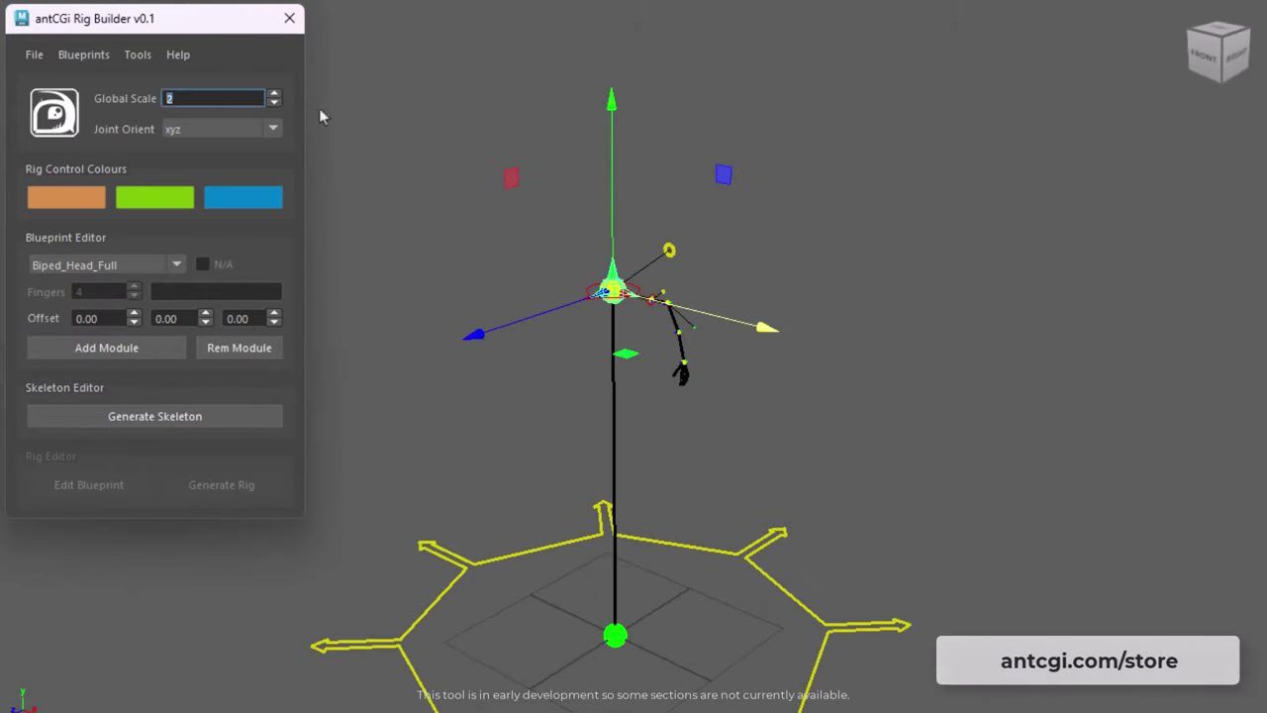
click(124, 351)
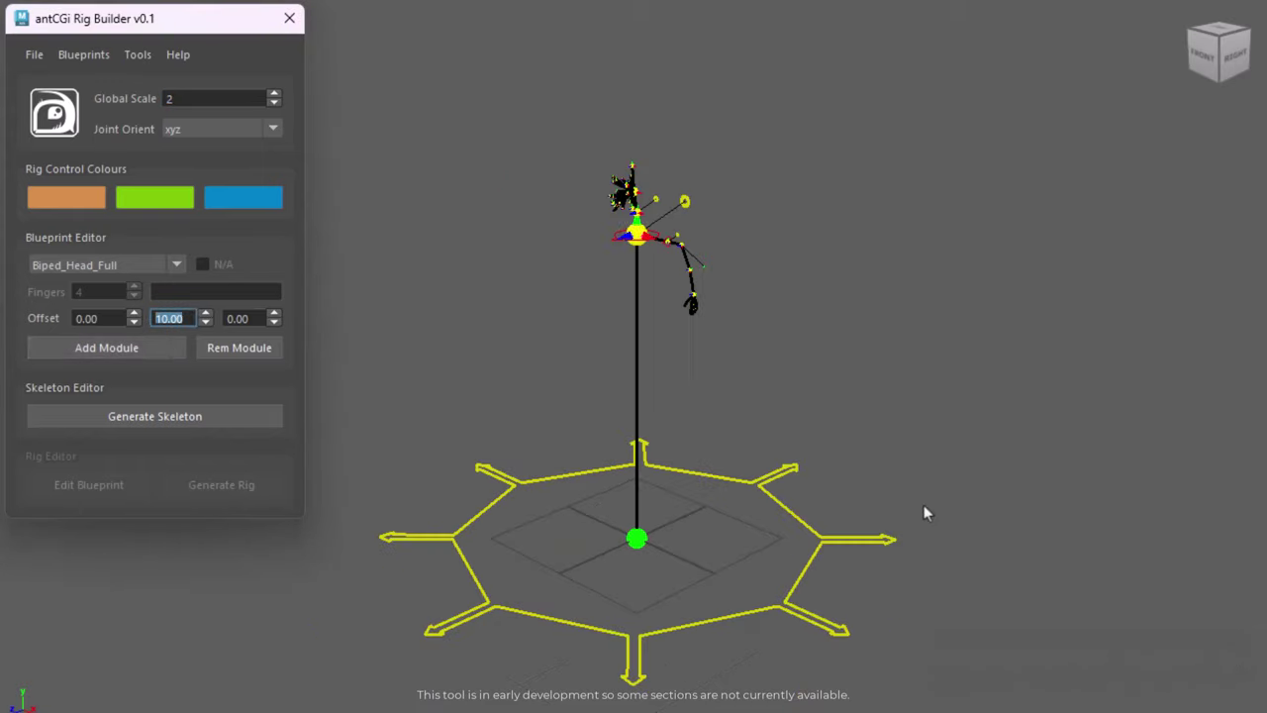
Generate the skeleton from the blueprint with the arm and full head modules
alt+drag(912, 496, 556, 357)
alt+right_drag(555, 356, 866, 315)
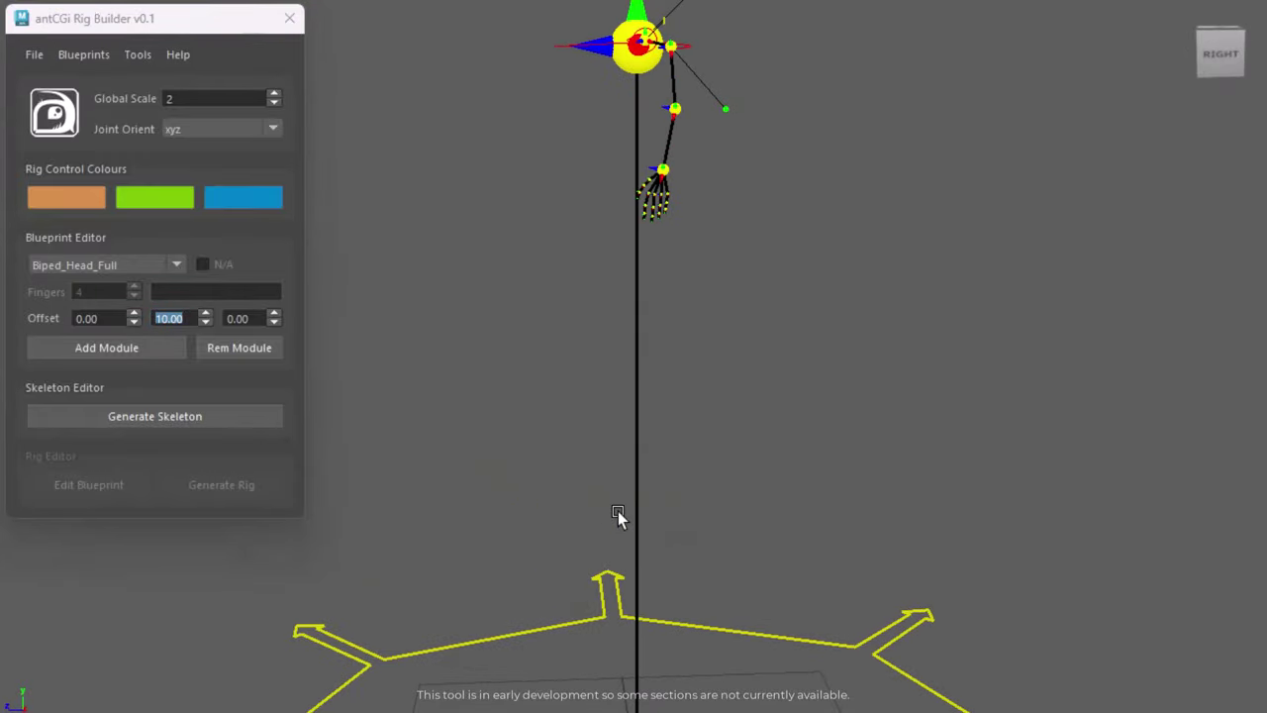
alt+drag(618, 511, 744, 503)
click(154, 417)
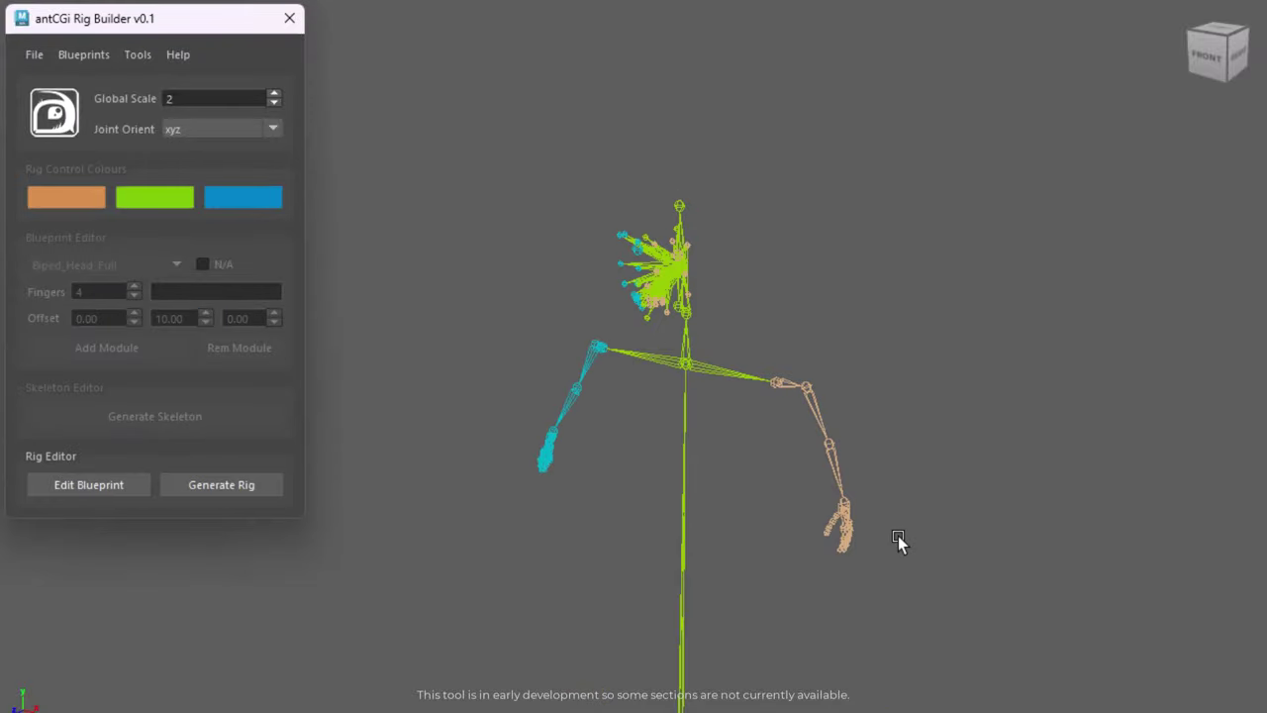
alt+drag(810, 532, 621, 483)
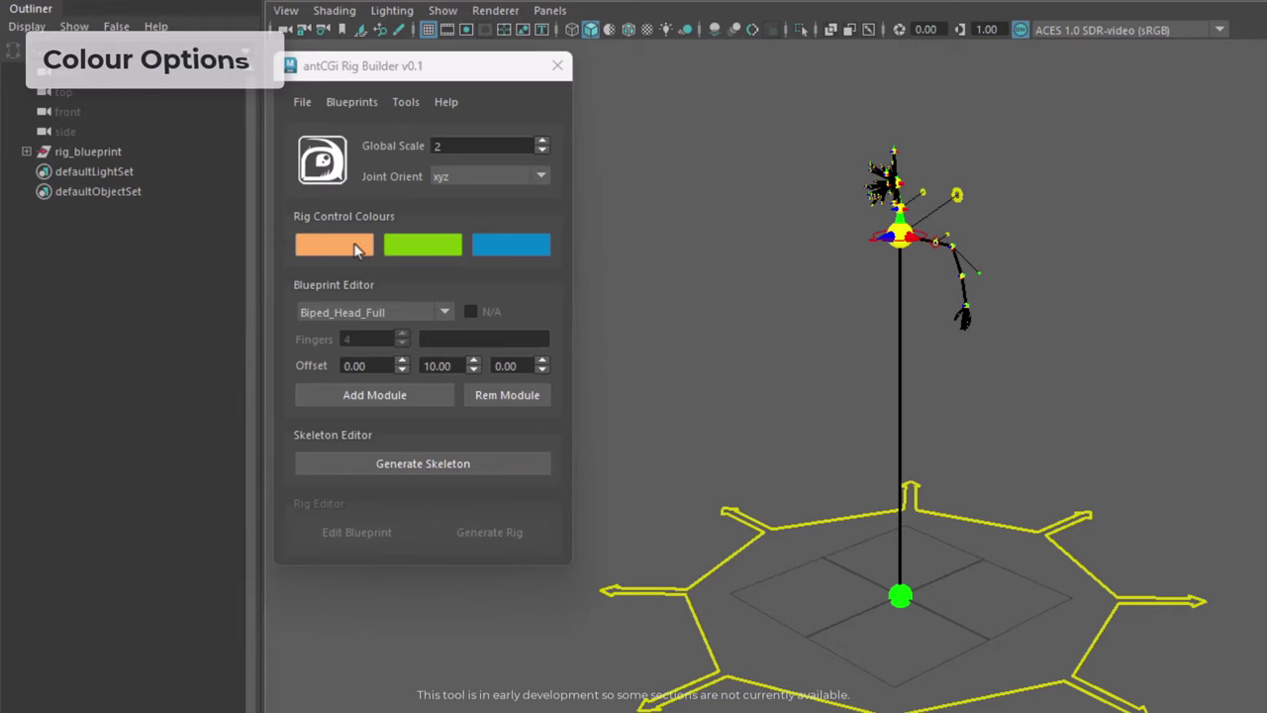
Set the three rig control colours to dark red, yellow and bright green, in that order
click(358, 249)
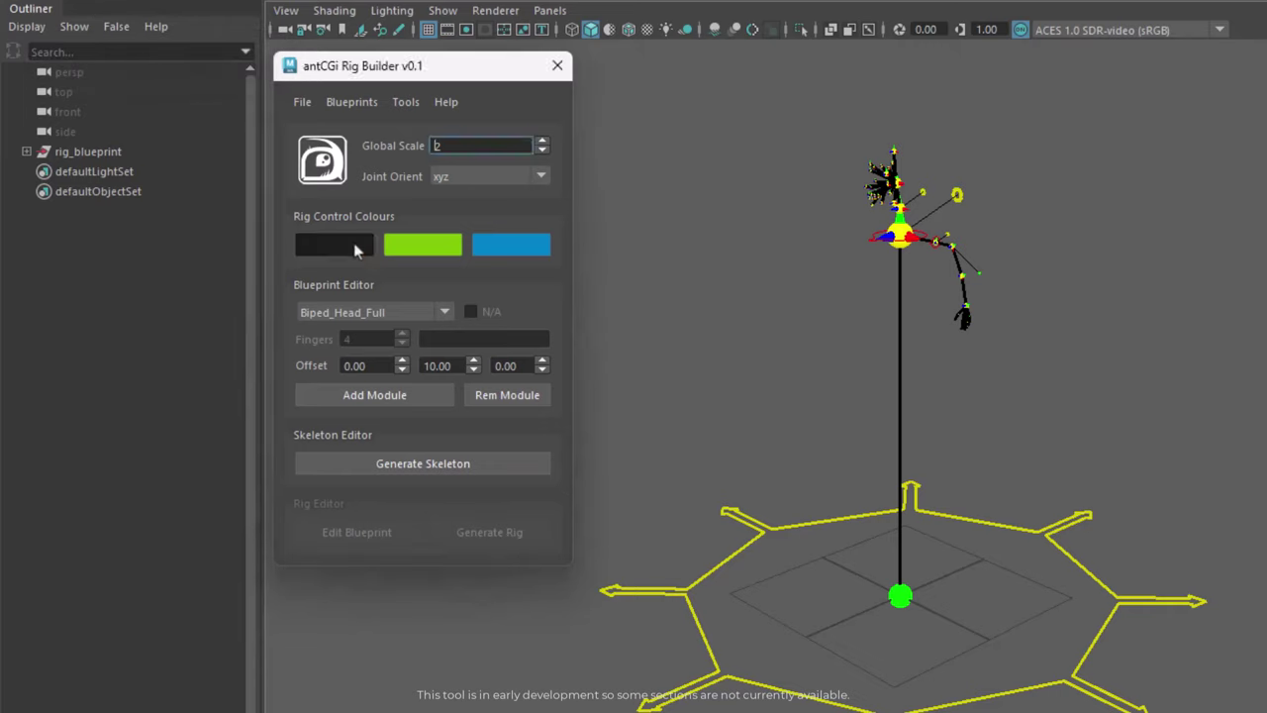
click(211, 159)
click(586, 505)
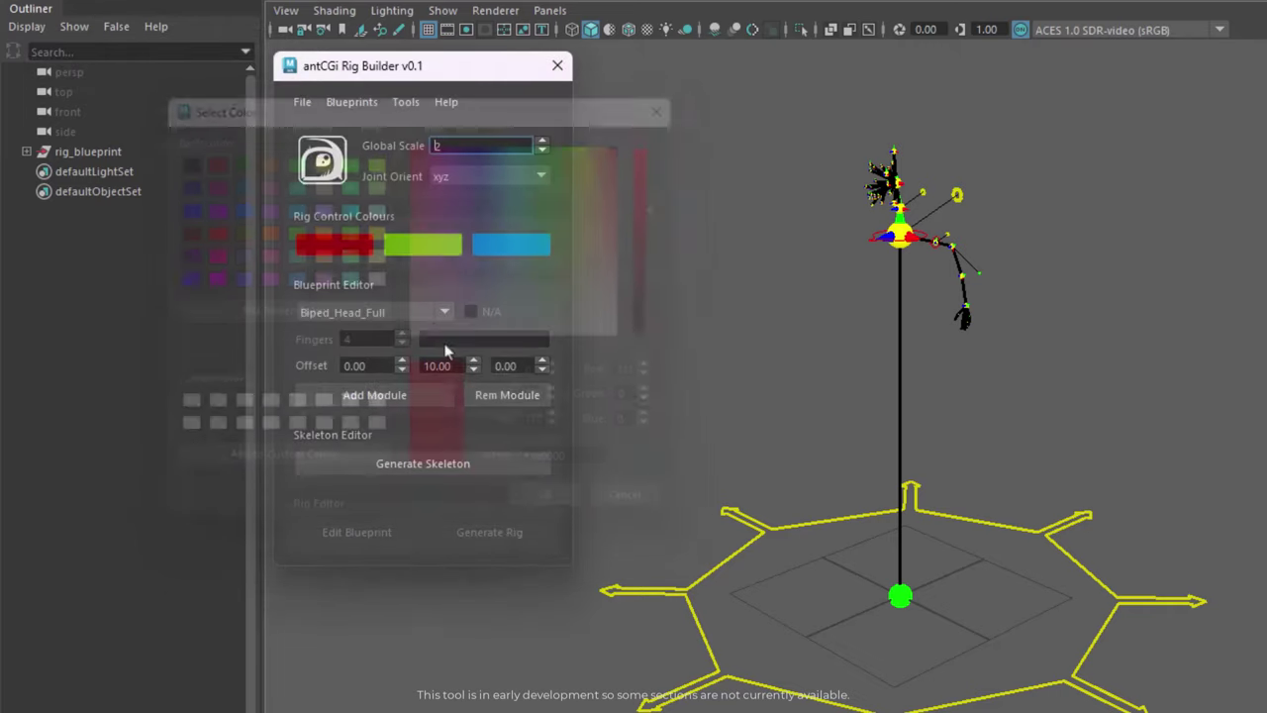
click(394, 244)
click(377, 231)
click(546, 505)
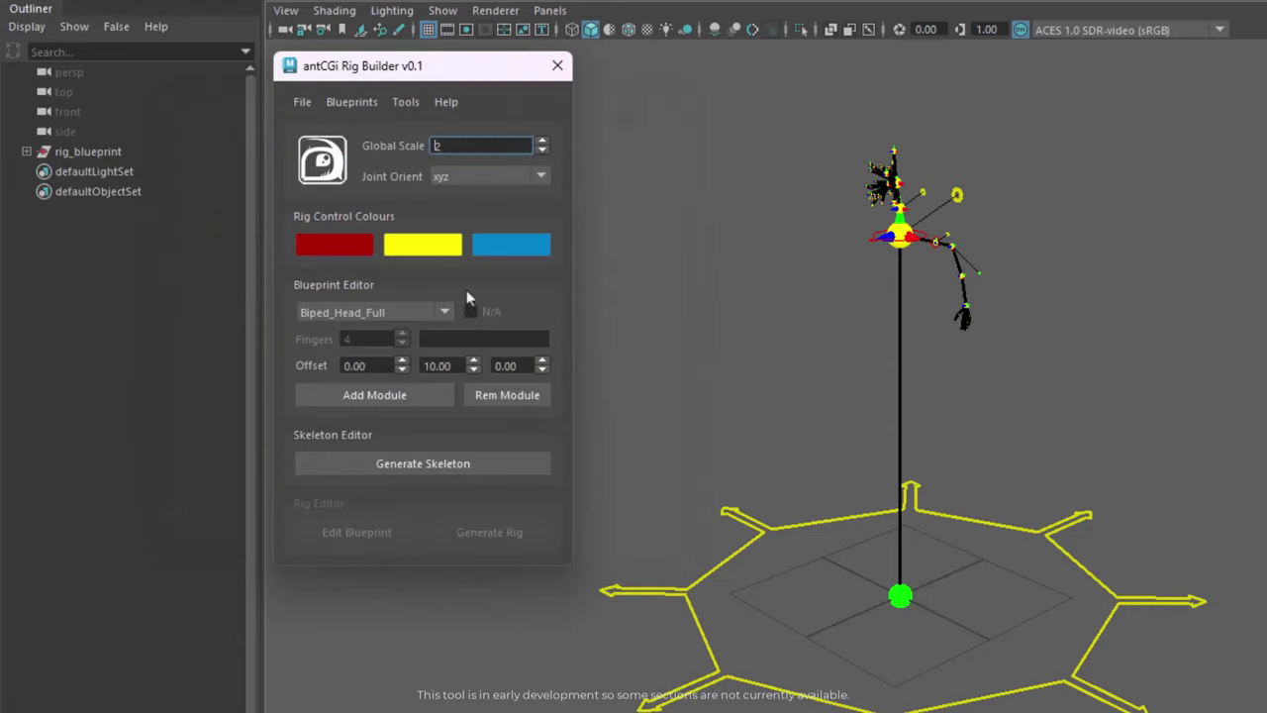
click(518, 248)
click(349, 230)
click(550, 506)
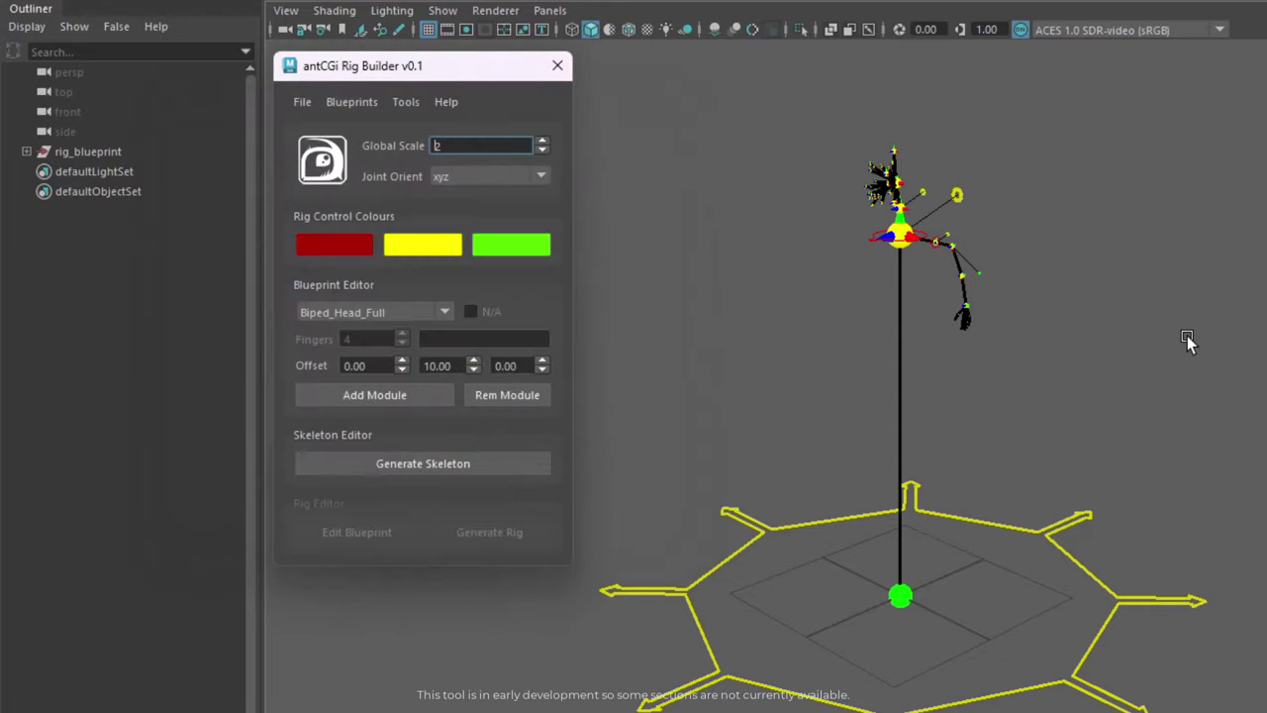
Generate the skeleton with the new colours, expand its full joint hierarchy in the Outliner and look through the joints
click(444, 467)
alt+drag(1006, 424, 947, 424)
shift+click(26, 171)
scroll(113, 325, down, 15)
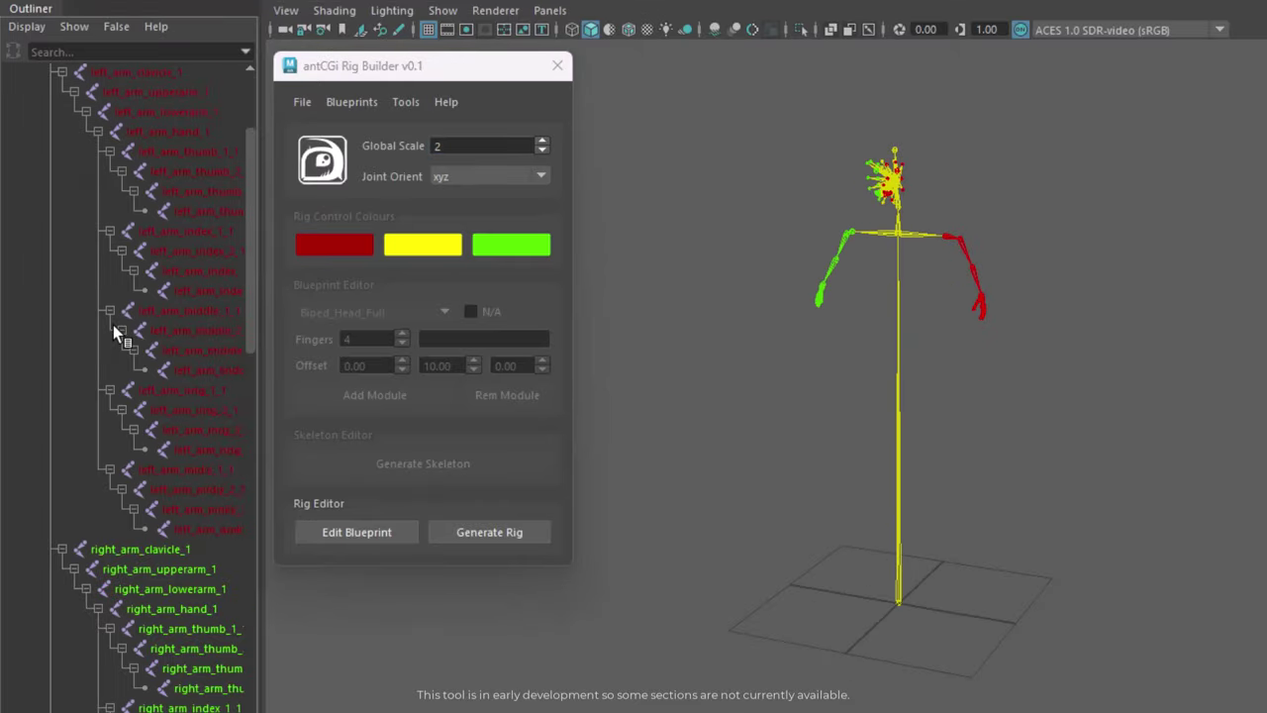
scroll(113, 324, up, 10)
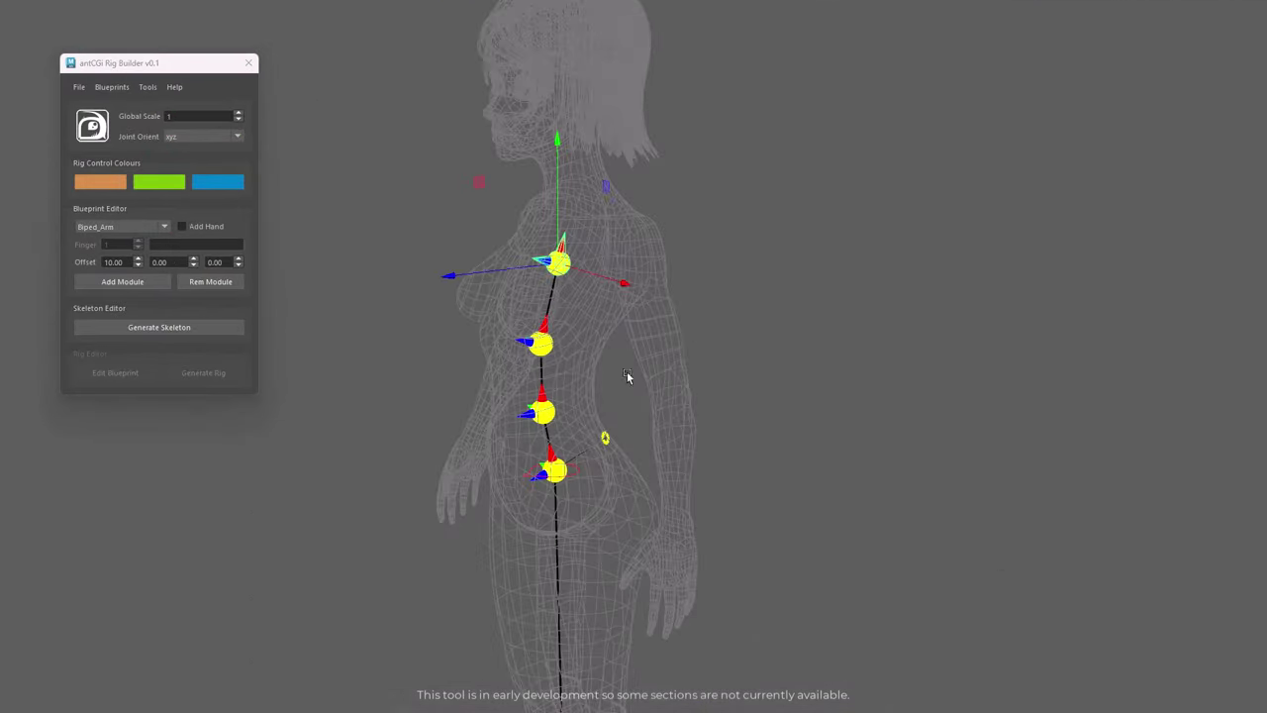
Move the spine locator just below the top one slightly upward inside the character's torso
mouse_move(626, 376)
alt+mouse_down()
mouse_move(580, 363)
mouse_move(613, 363)
alt+mouse_up()
click(539, 332)
drag(540, 299, 539, 294)
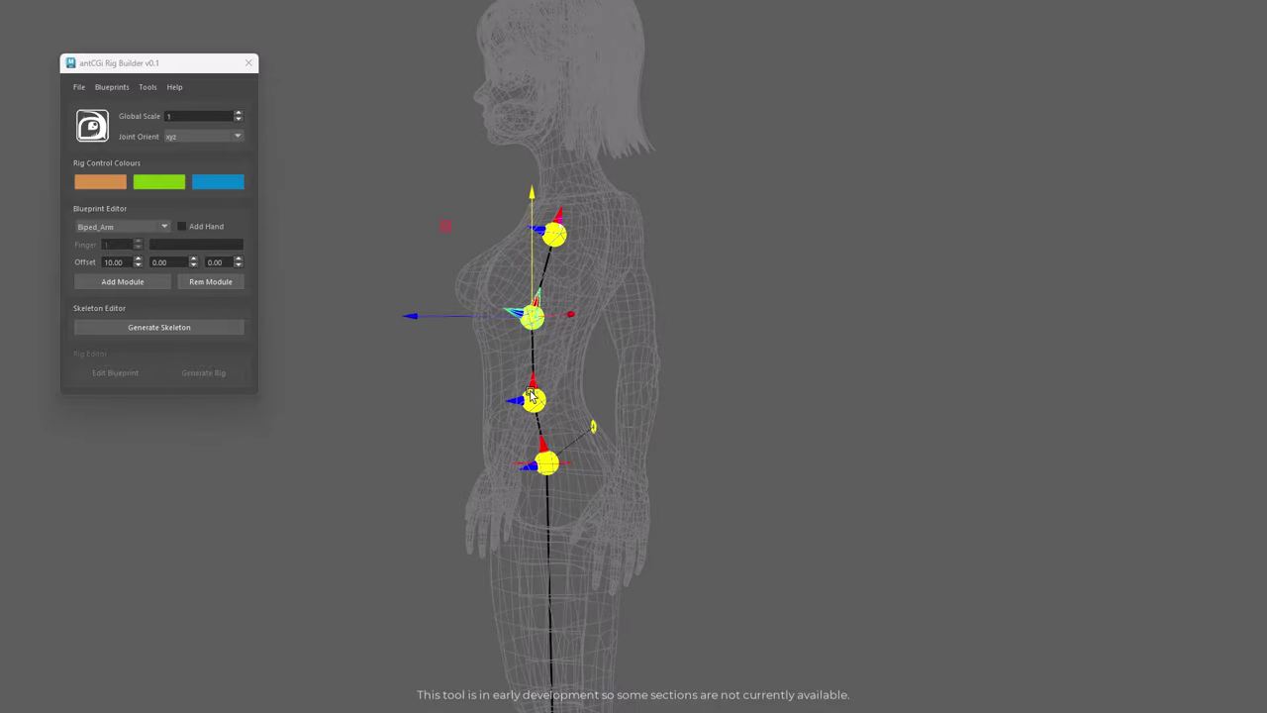
Add a Biped_Arm module with Add Hand enabled and 4 fingers to the top spine locator, and shift it inward
alt+drag(532, 356, 621, 261)
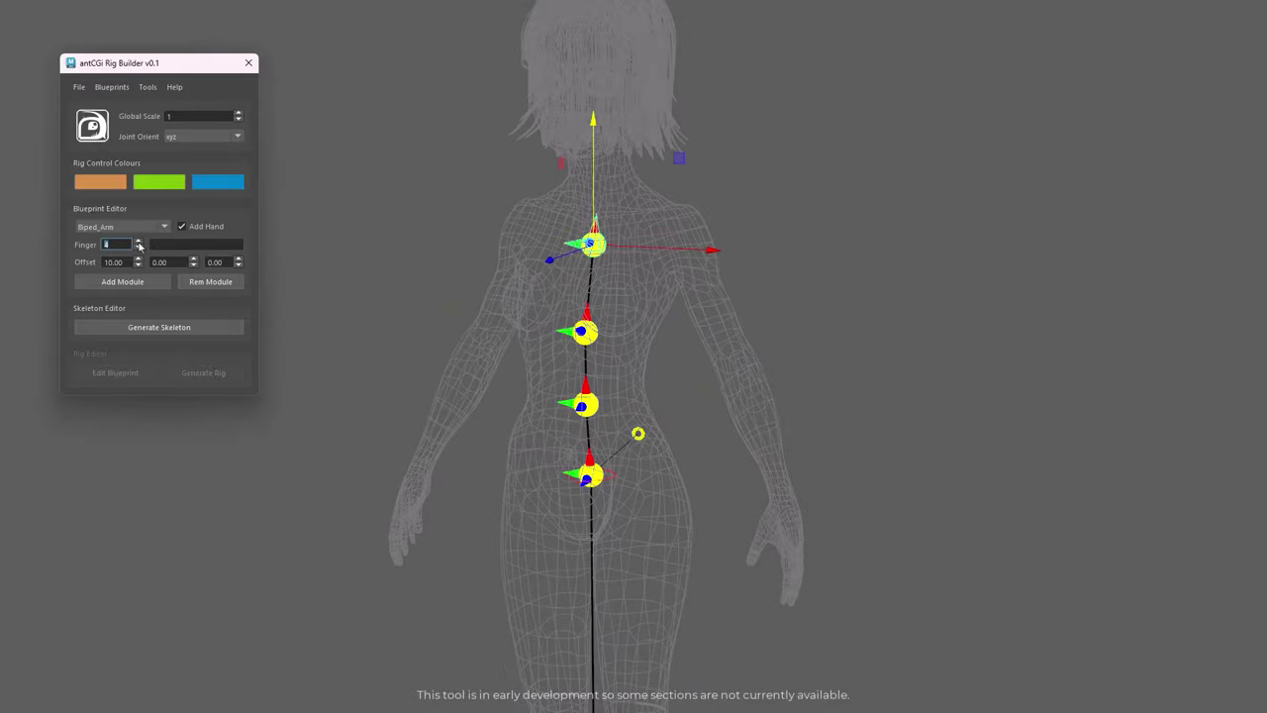
click(123, 281)
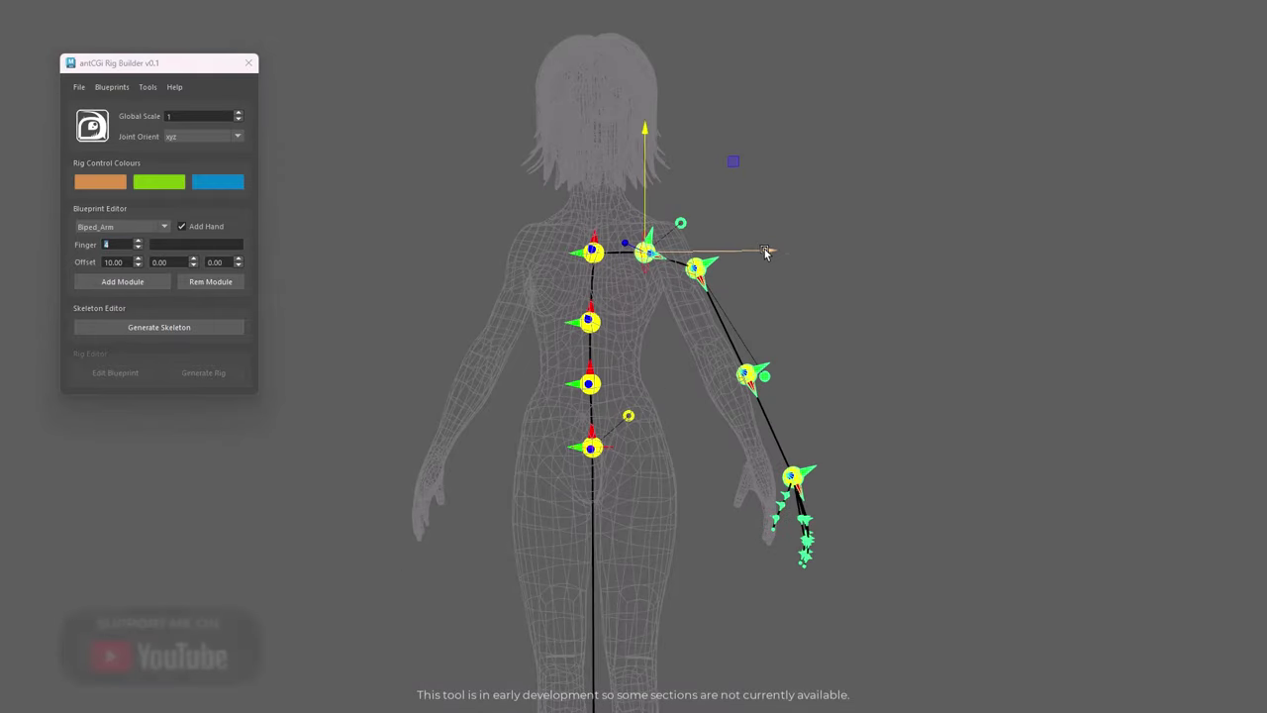
drag(765, 251, 735, 250)
Adjust the arm module's depth, height and sideways position so it sits at the character's shoulder
alt+drag(734, 297, 506, 328)
scroll(506, 328, up, 2)
drag(535, 218, 503, 218)
alt+drag(643, 436, 871, 439)
drag(624, 176, 620, 148)
drag(733, 183, 726, 184)
alt+drag(727, 198, 699, 228)
alt+middle_drag(700, 496, 538, 418)
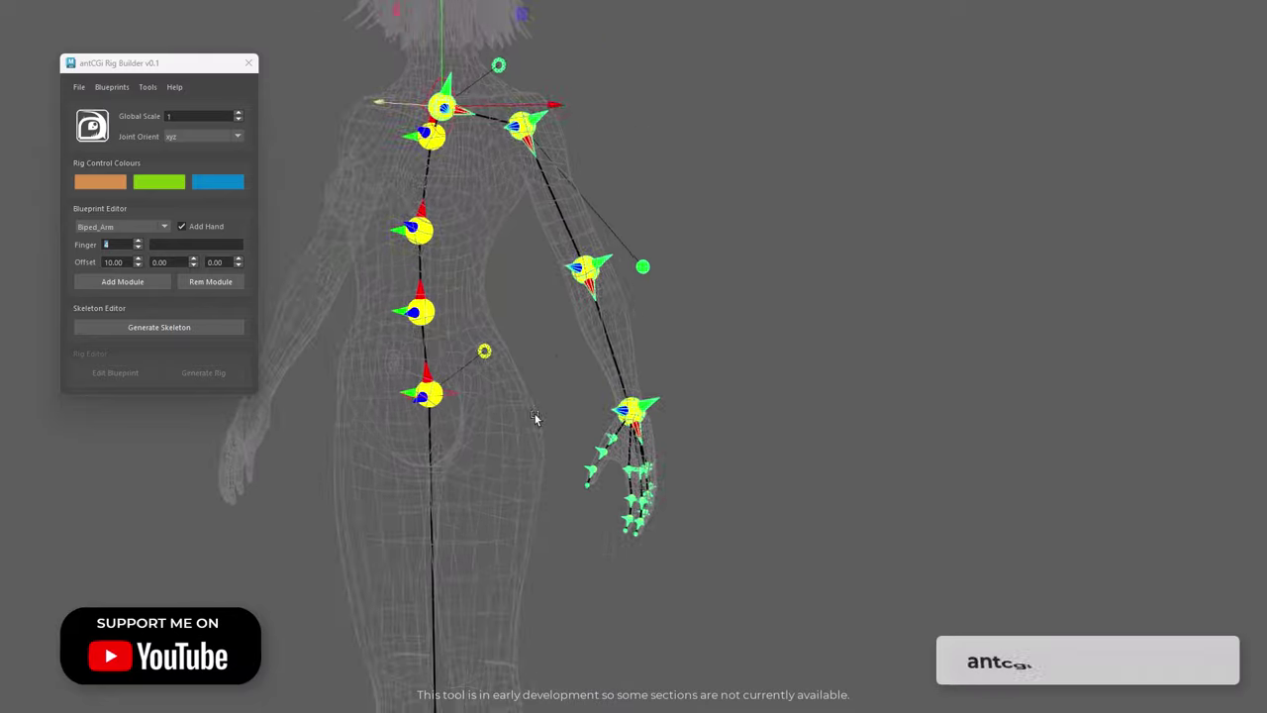
Examine the arm module's alignment with the character's shoulder, elbow, wrist and fingers from several angles
alt+right_drag(537, 419, 722, 504)
click(551, 457)
alt+drag(722, 504, 692, 475)
alt+right_drag(693, 475, 572, 148)
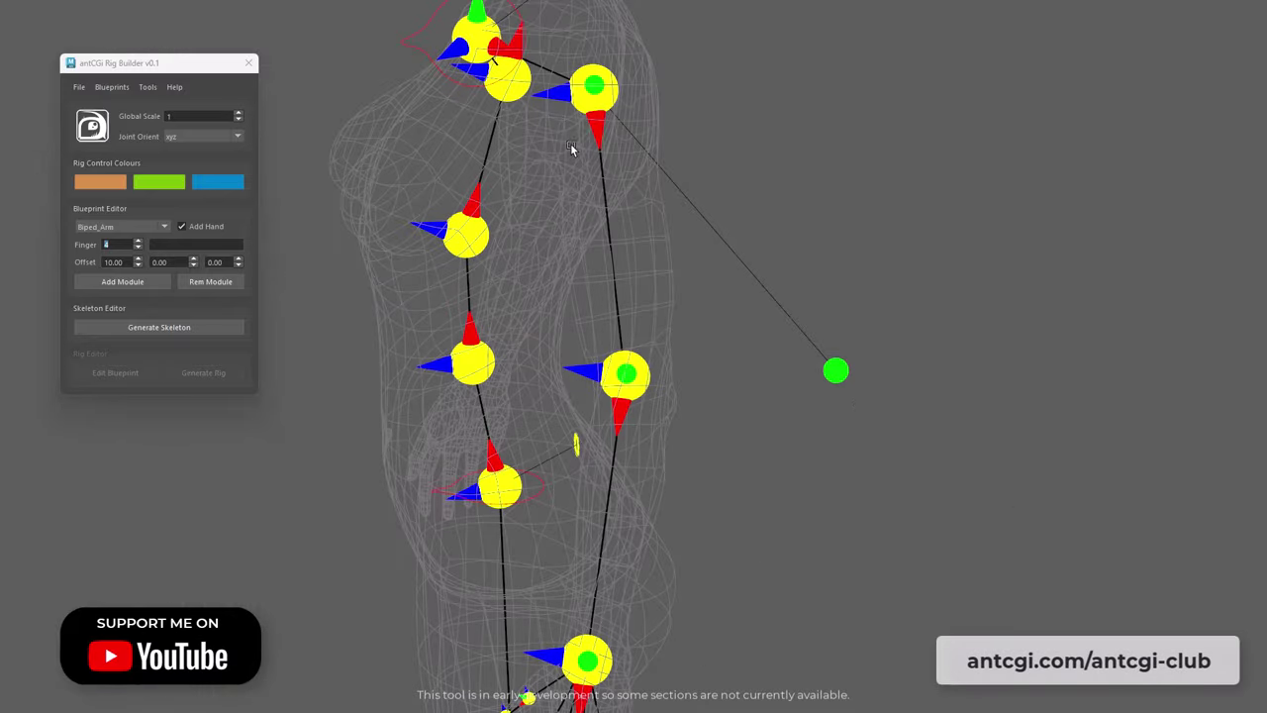
alt+drag(699, 416, 792, 416)
alt+middle_drag(791, 416, 755, 79)
alt+right_drag(755, 79, 638, 148)
alt+middle_drag(638, 149, 603, 240)
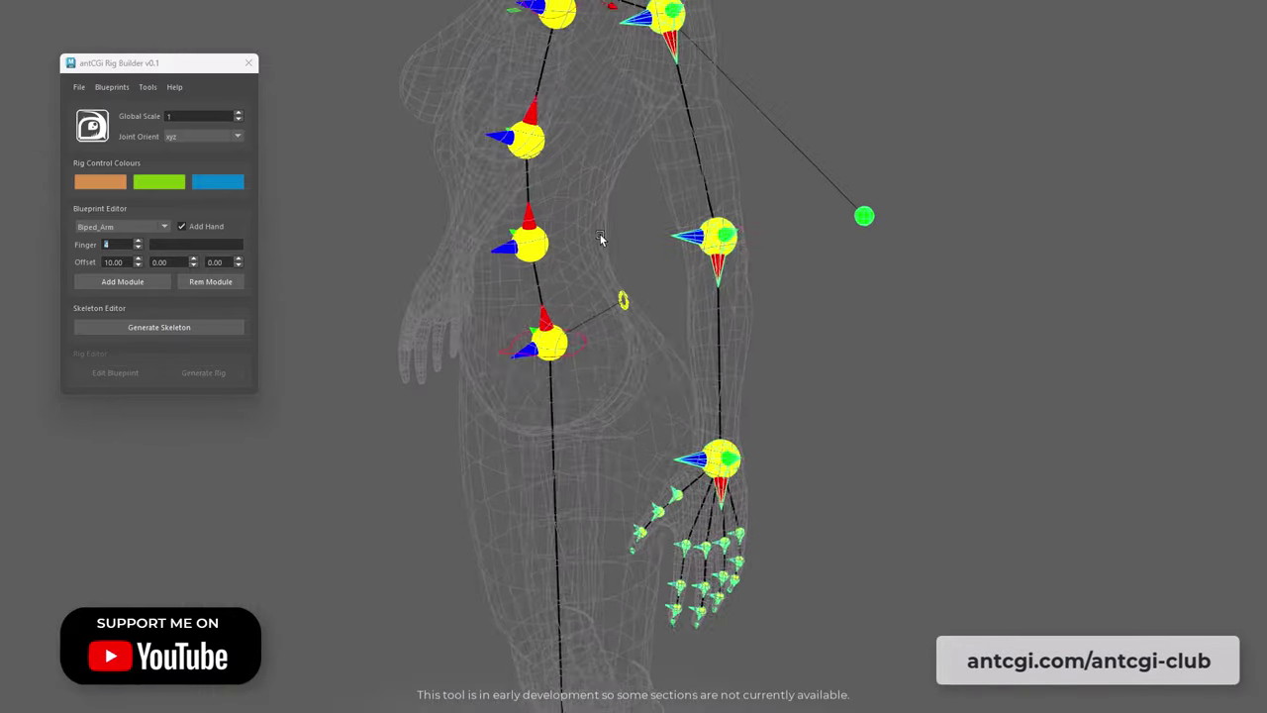
alt+drag(603, 240, 648, 222)
click(647, 221)
alt+right_drag(647, 221, 684, 399)
alt+drag(684, 398, 681, 436)
alt+right_drag(681, 436, 539, 82)
alt+drag(502, 158, 866, 384)
Add a Biped_Leg module with Add Foot enabled and 4 toes to the lowest spine locator at the hips
click(577, 409)
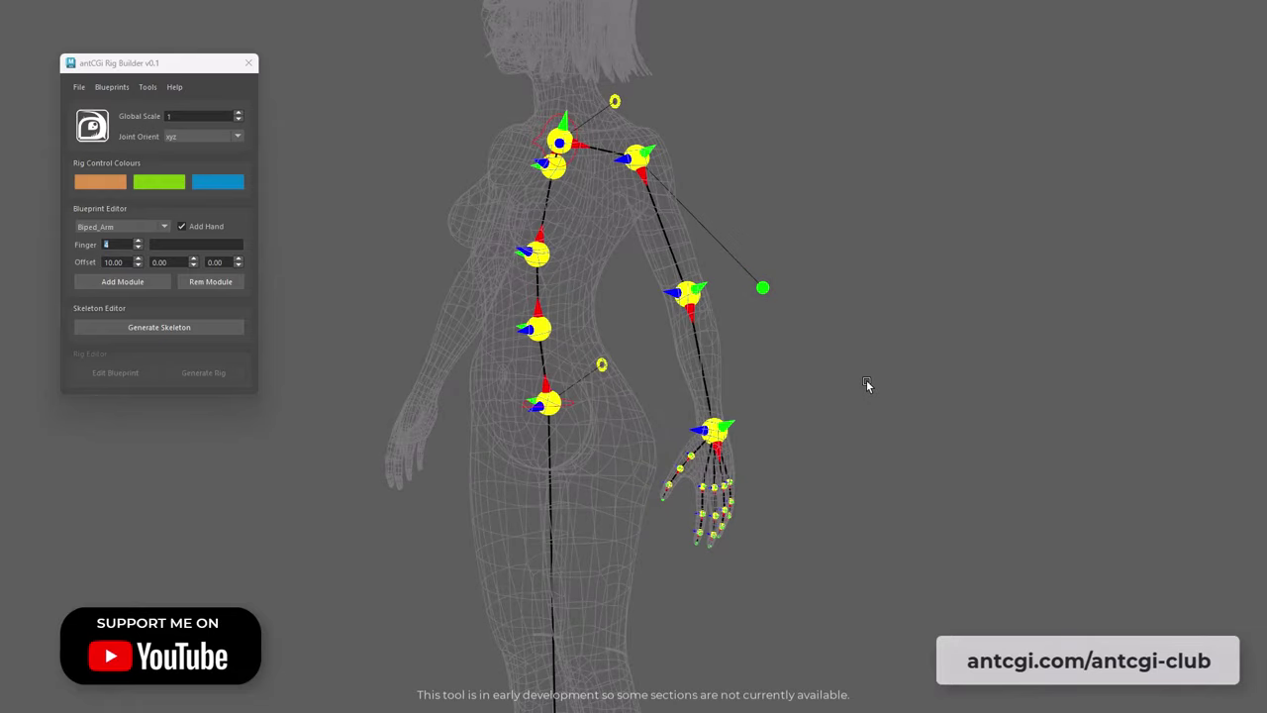
click(559, 403)
scroll(559, 404, down, 3)
alt+middle_drag(584, 550, 591, 445)
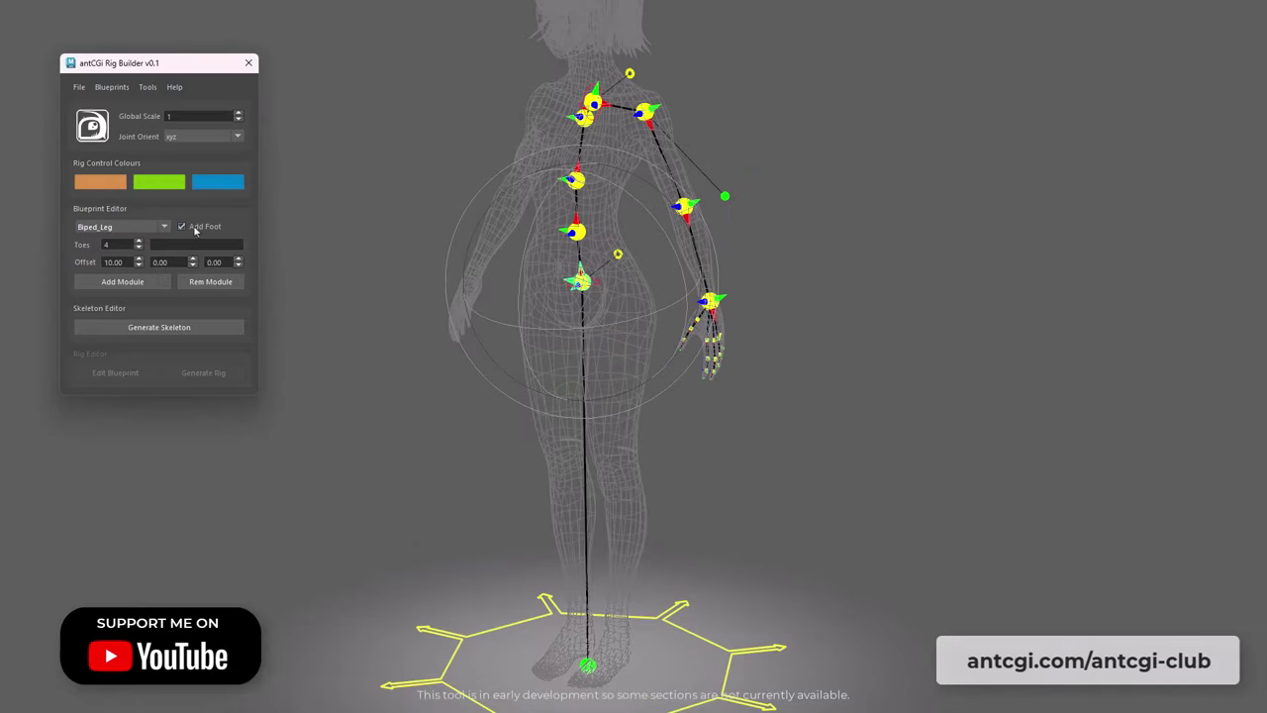
alt+drag(811, 420, 846, 460)
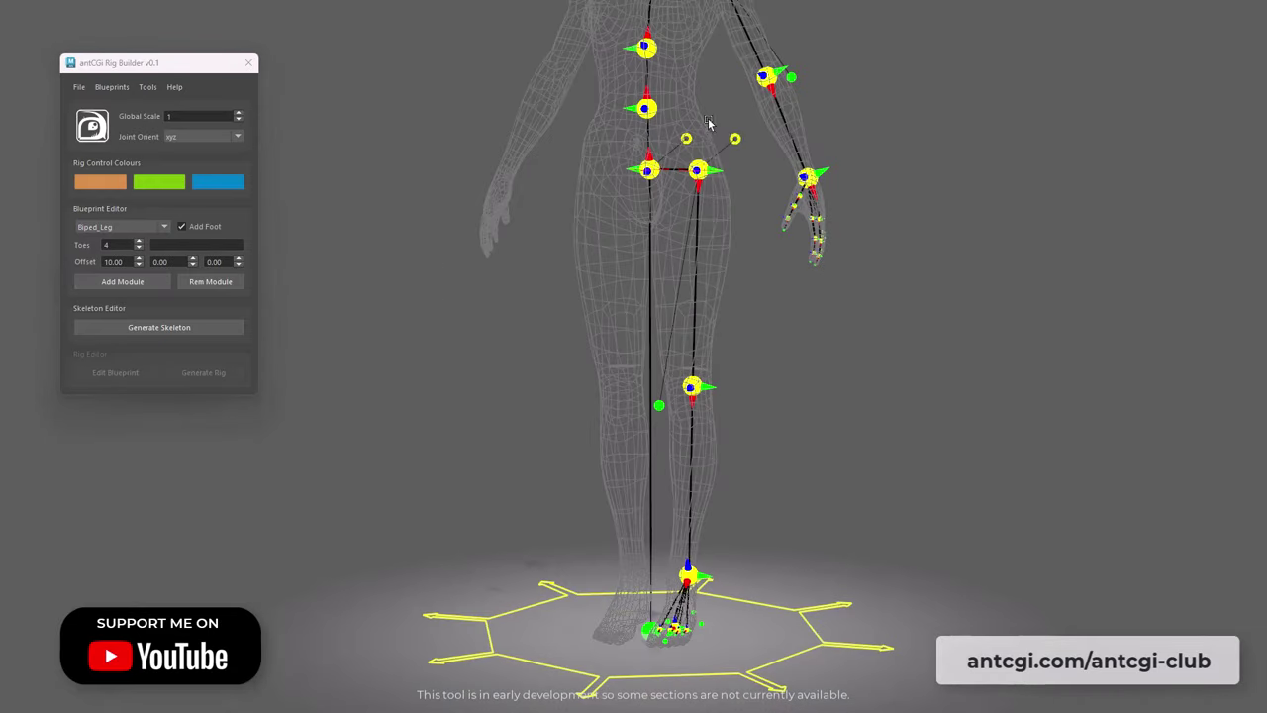
Move the leg module slightly inward to line it up with the character's hip
click(698, 170)
scroll(710, 158, up, 4)
alt+middle_drag(767, 129, 828, 413)
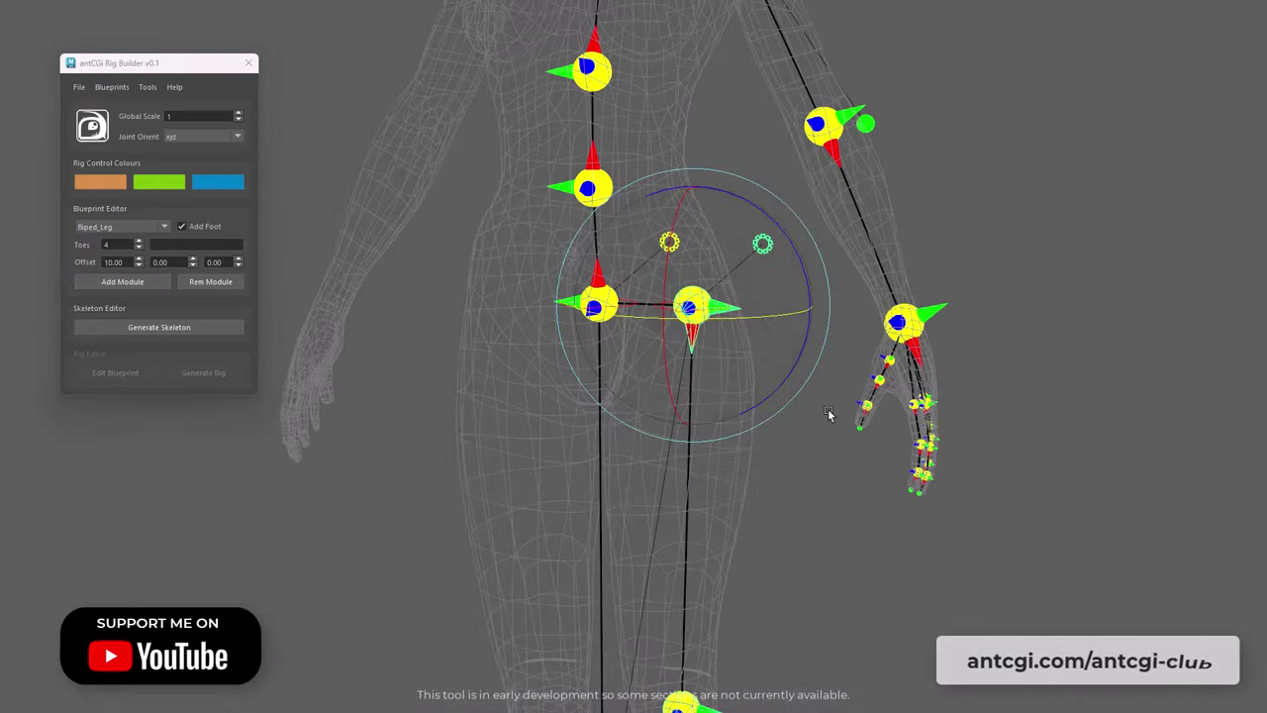
key(w)
alt+drag(828, 413, 840, 486)
scroll(841, 486, down, 2)
alt+middle_drag(840, 486, 822, 350)
drag(785, 178, 775, 179)
alt+drag(927, 283, 777, 260)
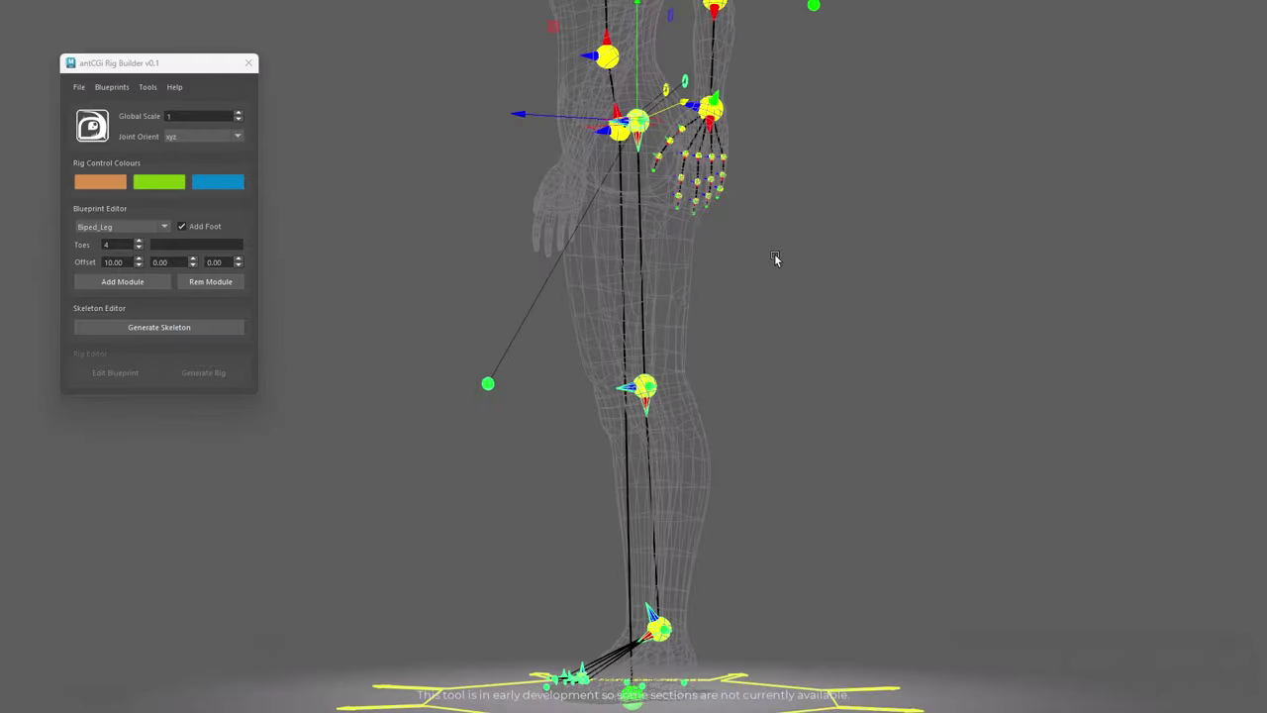
Examine how the leg module's knee, ankle and toe locators fit the character's leg and foot
scroll(1045, 382, up, 4)
alt+drag(647, 57, 769, 453)
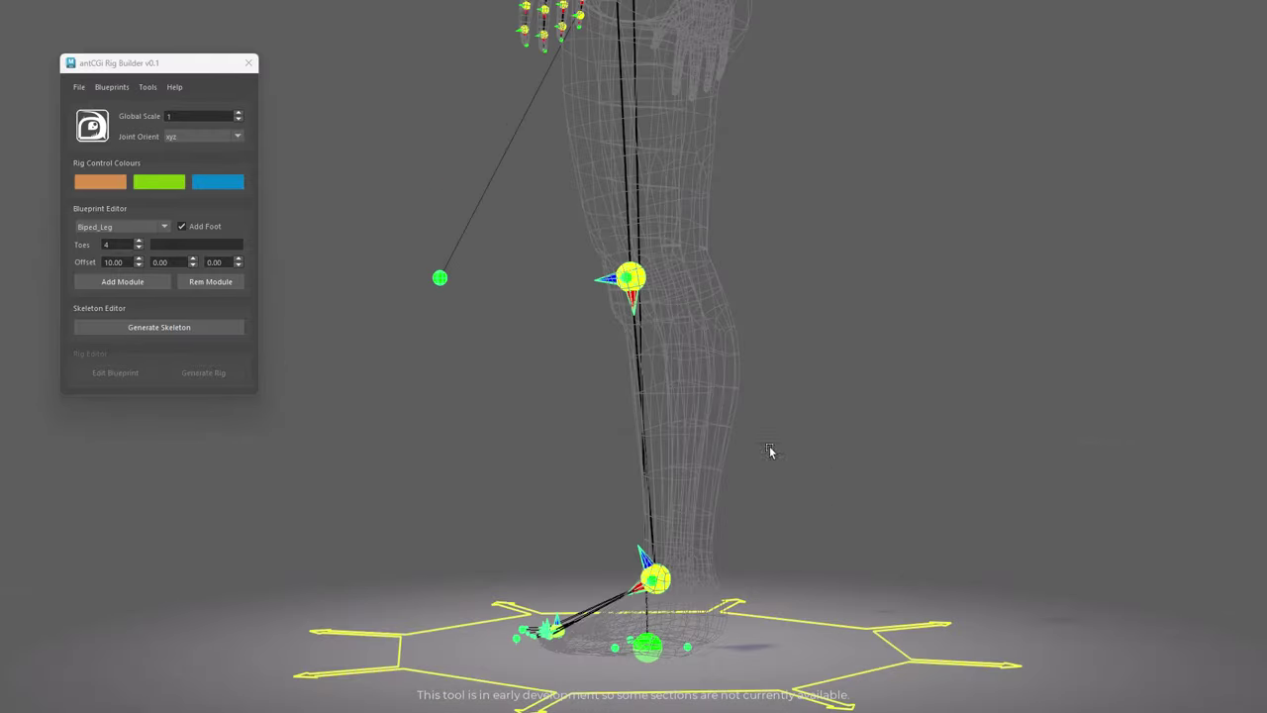
scroll(769, 452, down, 3)
alt+drag(519, 120, 588, 49)
alt+drag(506, 123, 557, 478)
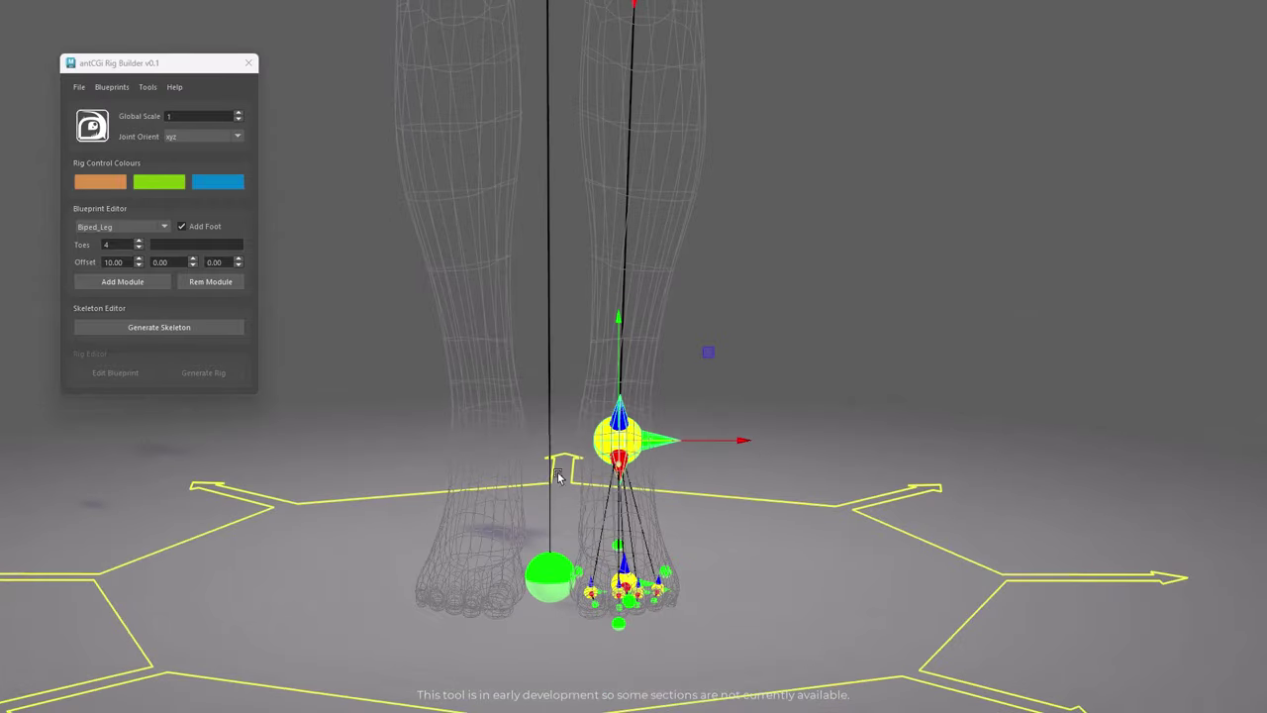
alt+right_drag(738, 440, 723, 472)
alt+middle_drag(724, 472, 560, 376)
click(557, 565)
alt+right_drag(560, 376, 869, 413)
alt+drag(869, 413, 692, 297)
Replace the leg module with a Biped_Leg that has Add Foot enabled and 5 toes
alt+right_drag(693, 297, 286, 261)
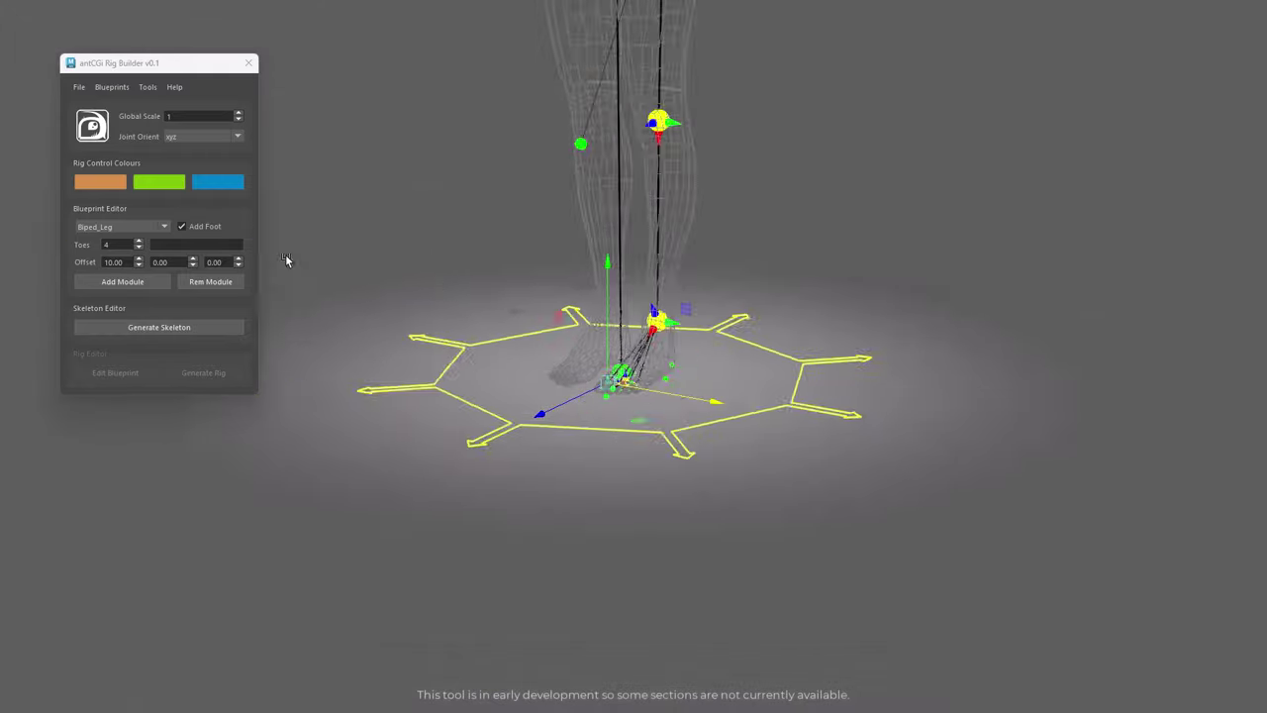
alt+middle_drag(286, 260, 234, 547)
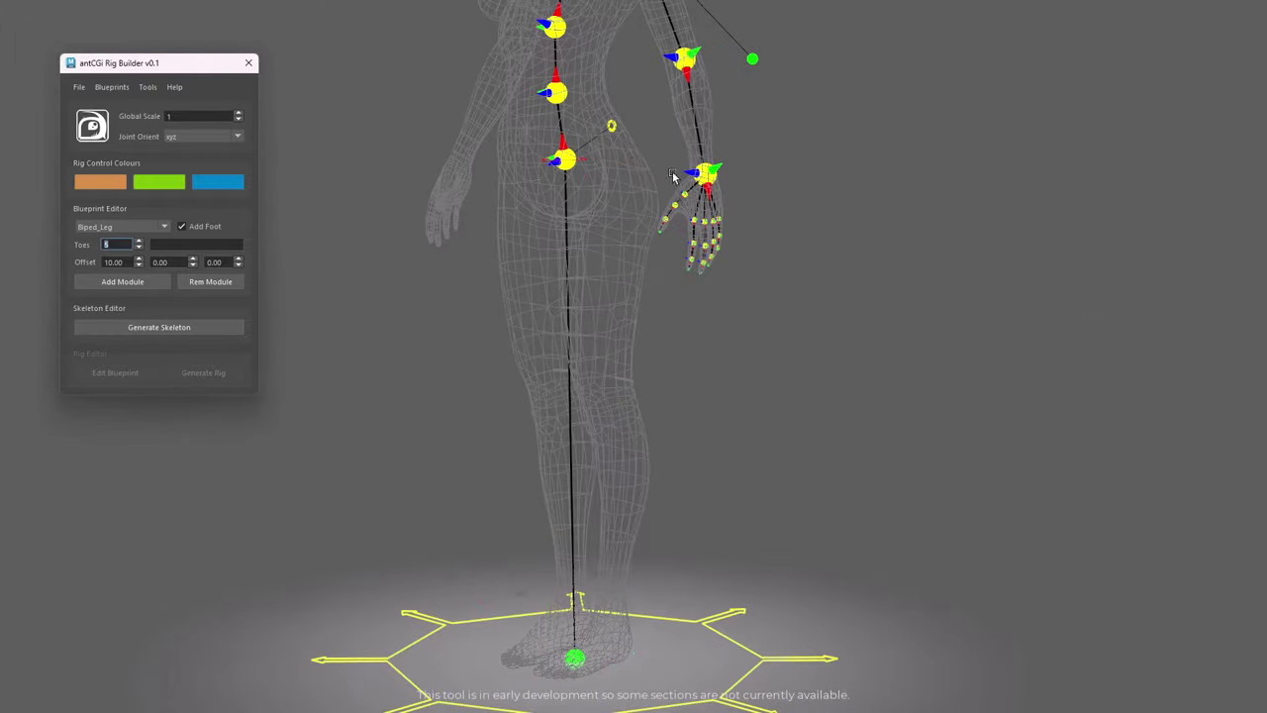
click(122, 281)
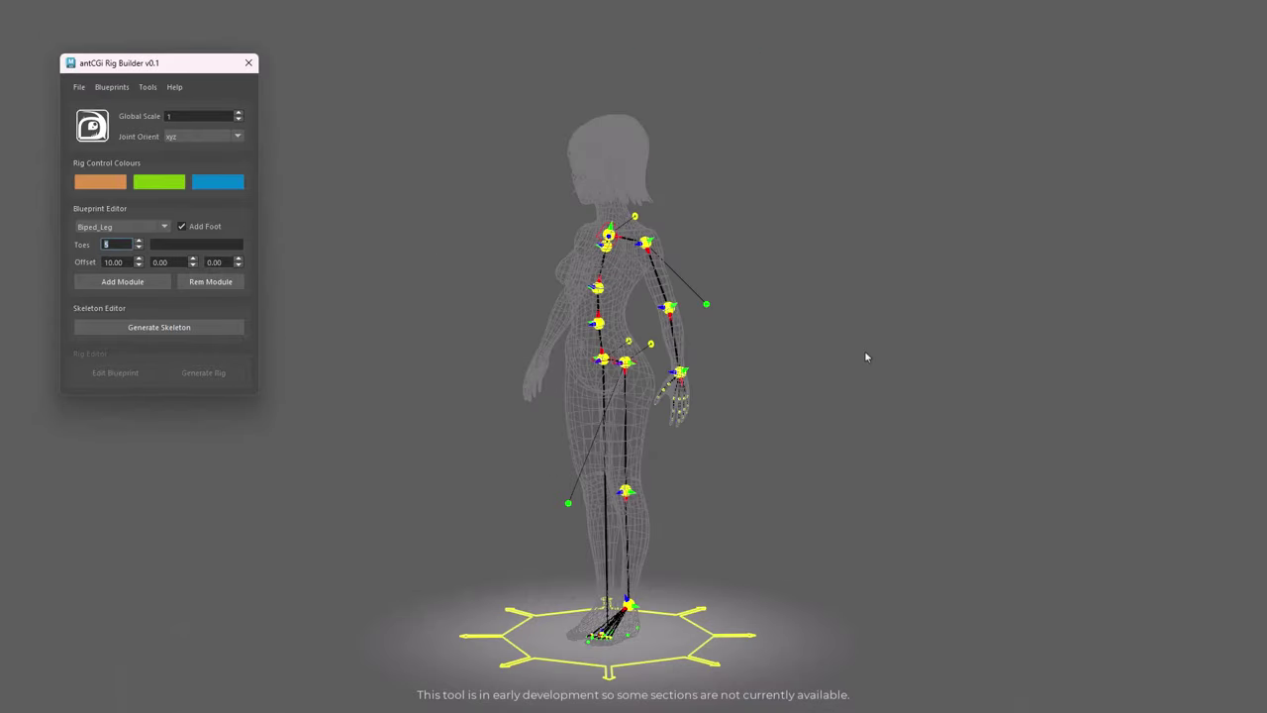
Move the five-toe leg module slightly backward and inward to fit the character's hip and leg
alt+middle_drag(865, 357, 878, 206)
alt+right_drag(879, 206, 931, 159)
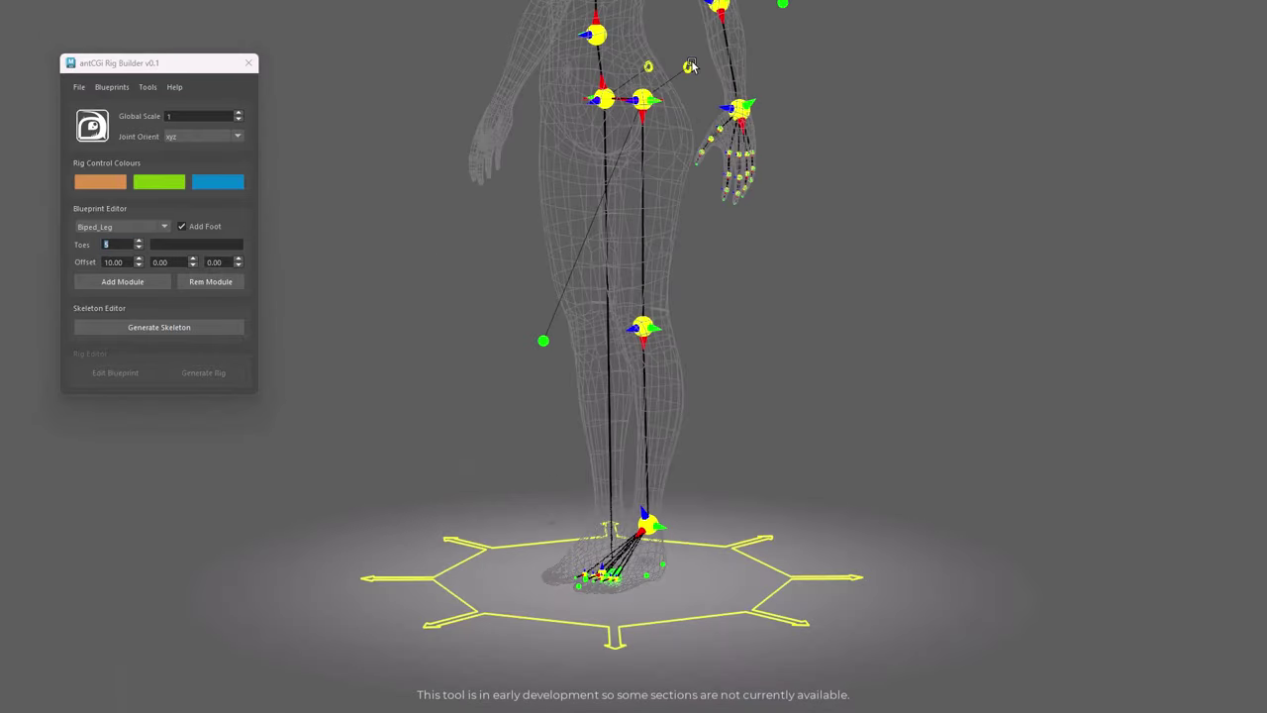
alt+drag(930, 158, 624, 7)
alt+drag(772, 180, 850, 198)
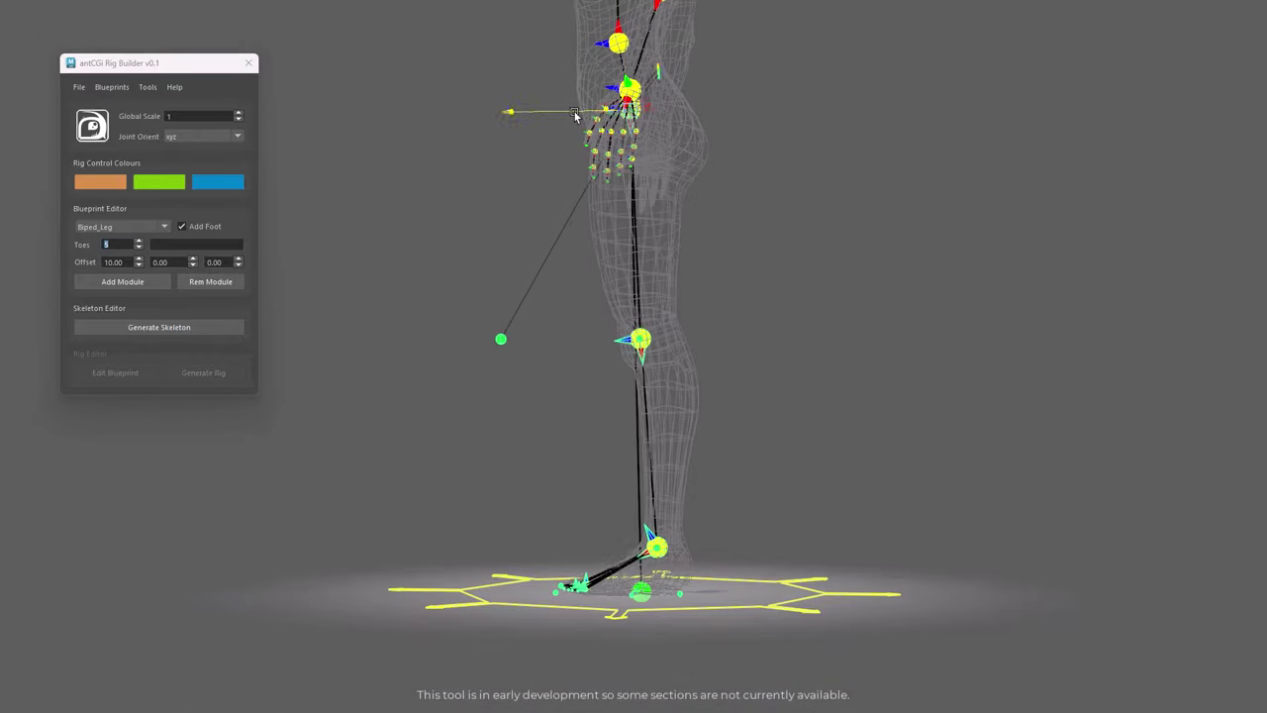
drag(577, 112, 585, 111)
alt+drag(585, 112, 673, 188)
drag(686, 117, 669, 117)
Shift the leg module slightly outward so its ankle and toes line up with the character's foot
alt+drag(891, 326, 619, 353)
alt+middle_drag(619, 354, 615, 195)
alt+drag(615, 194, 752, 396)
alt+right_drag(752, 396, 877, 409)
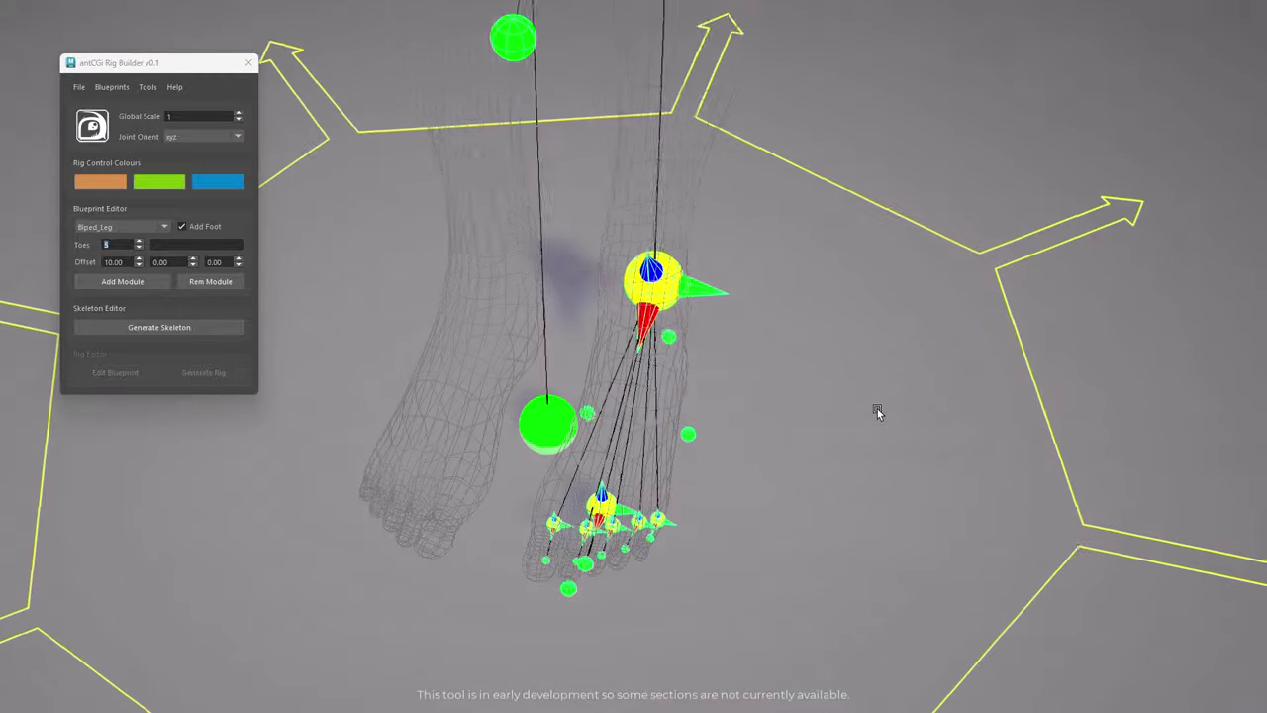
alt+drag(851, 564, 828, 455)
alt+right_drag(828, 455, 752, 405)
drag(744, 39, 753, 40)
Add a Biped_Head_Full module to the top spine locator with all offsets at 0
alt+drag(941, 418, 752, 466)
alt+right_drag(752, 465, 555, 327)
alt+drag(554, 326, 752, 361)
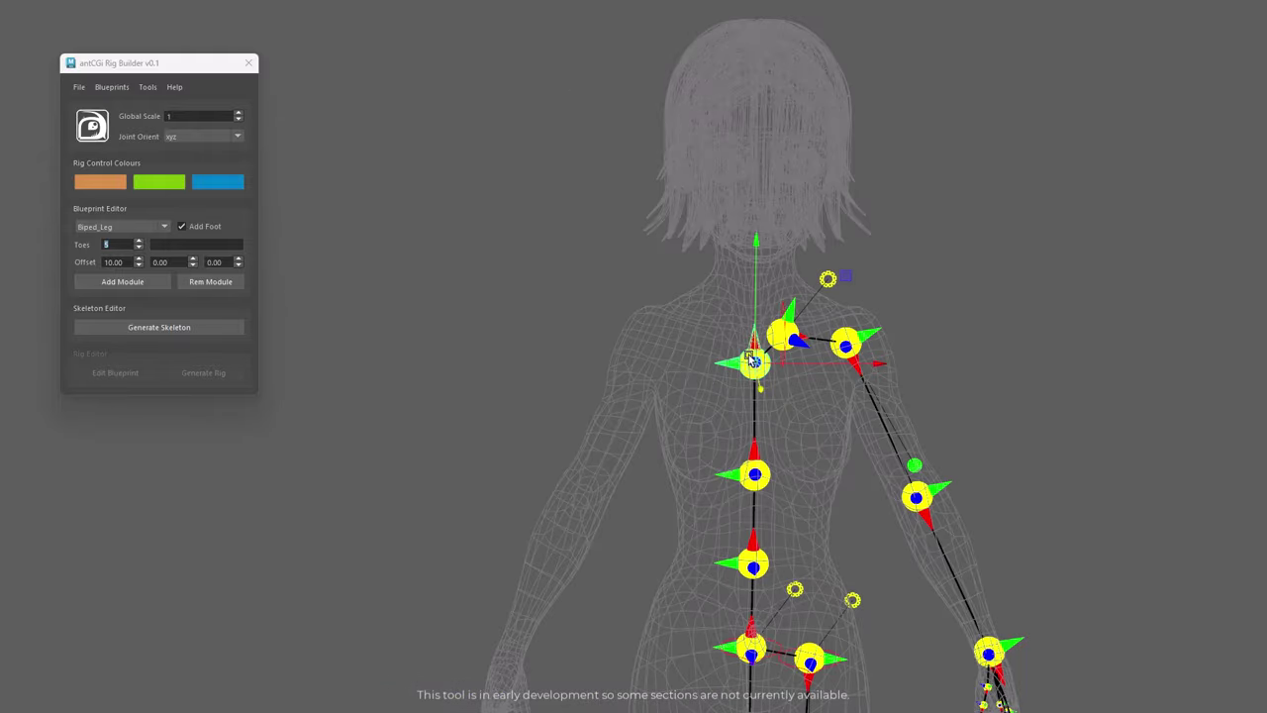
click(105, 291)
alt+drag(1198, 321, 992, 368)
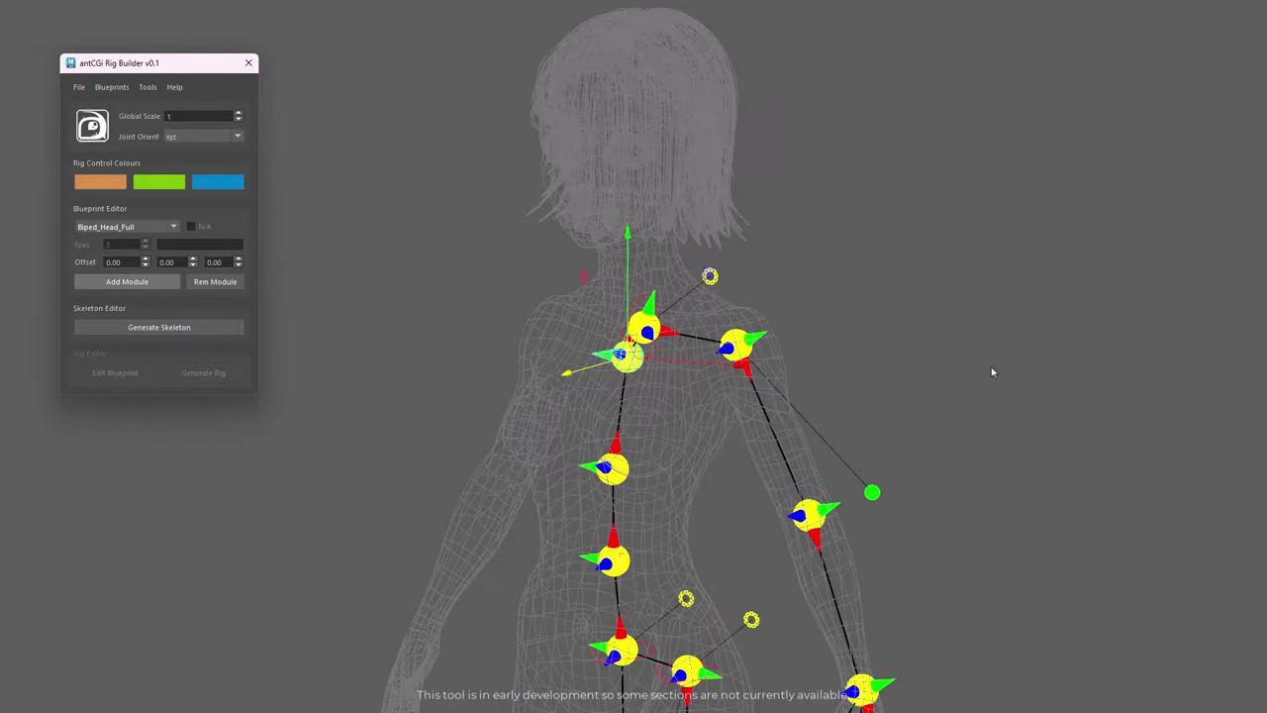
scroll(990, 365, down, 3)
click(126, 281)
Move the head module slightly backward and down to fit the character's neck and head
scroll(645, 313, up, 2)
click(644, 313)
alt+drag(634, 218, 560, 370)
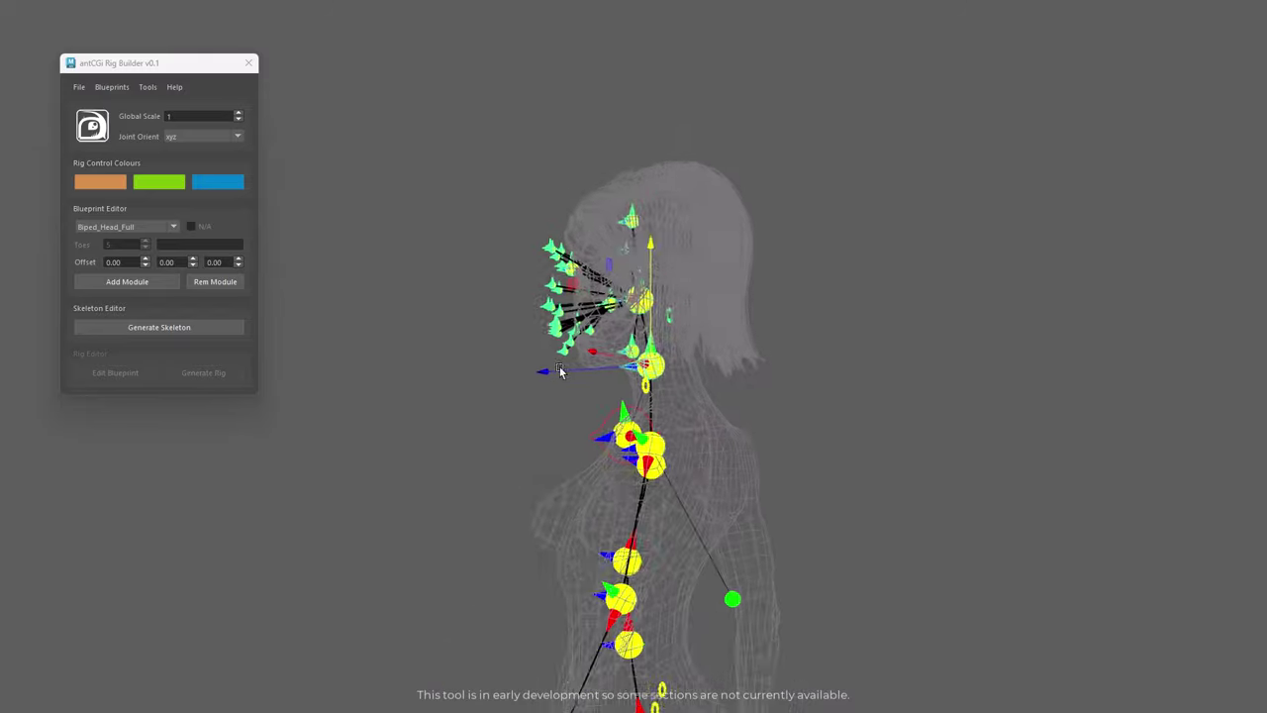
alt+right_drag(560, 370, 644, 376)
alt+middle_drag(644, 376, 550, 492)
drag(487, 501, 571, 506)
drag(679, 384, 684, 423)
mouse_move(604, 465)
alt+mouse_down()
mouse_move(679, 495)
mouse_move(604, 475)
alt+mouse_up()
alt+right_drag(604, 475, 541, 475)
alt+drag(542, 476, 654, 446)
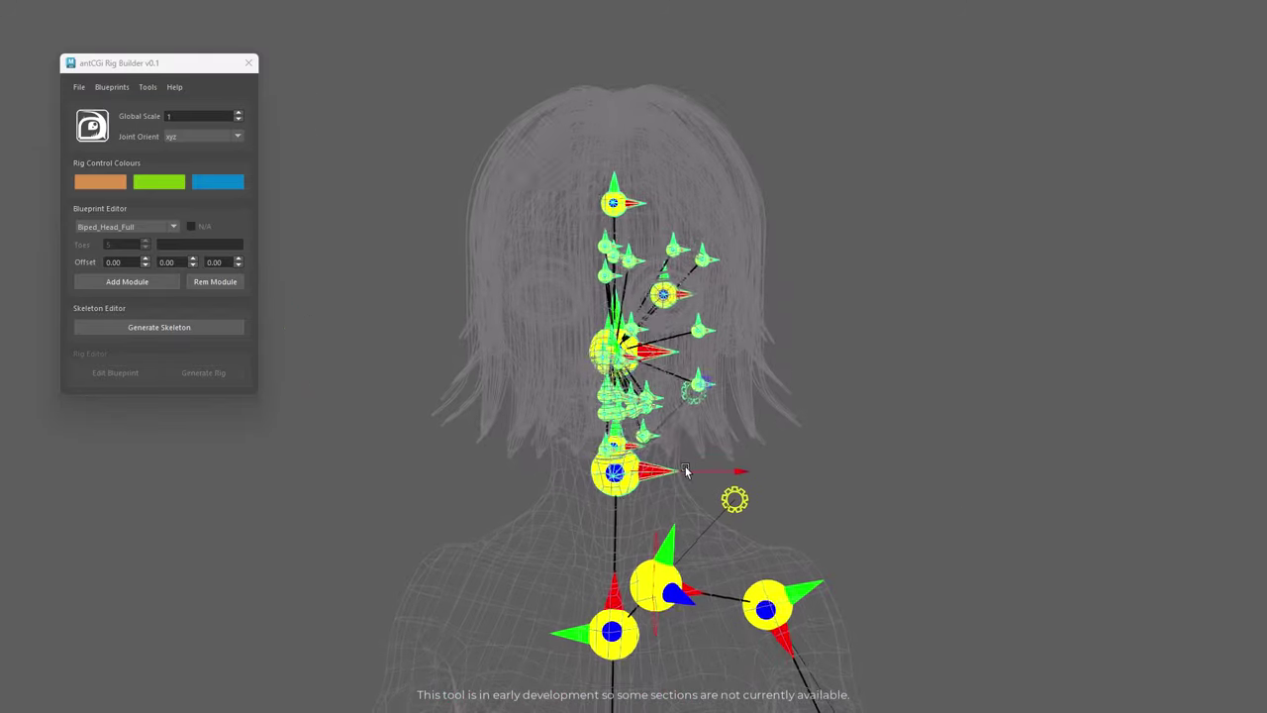
scroll(654, 445, down, 3)
Add a two-joint Joint_Chain named left_chest to the top spine locator, with Add Chain enabled and offsets 5, -5, -5
click(174, 226)
scroll(174, 248, down, 3)
click(149, 278)
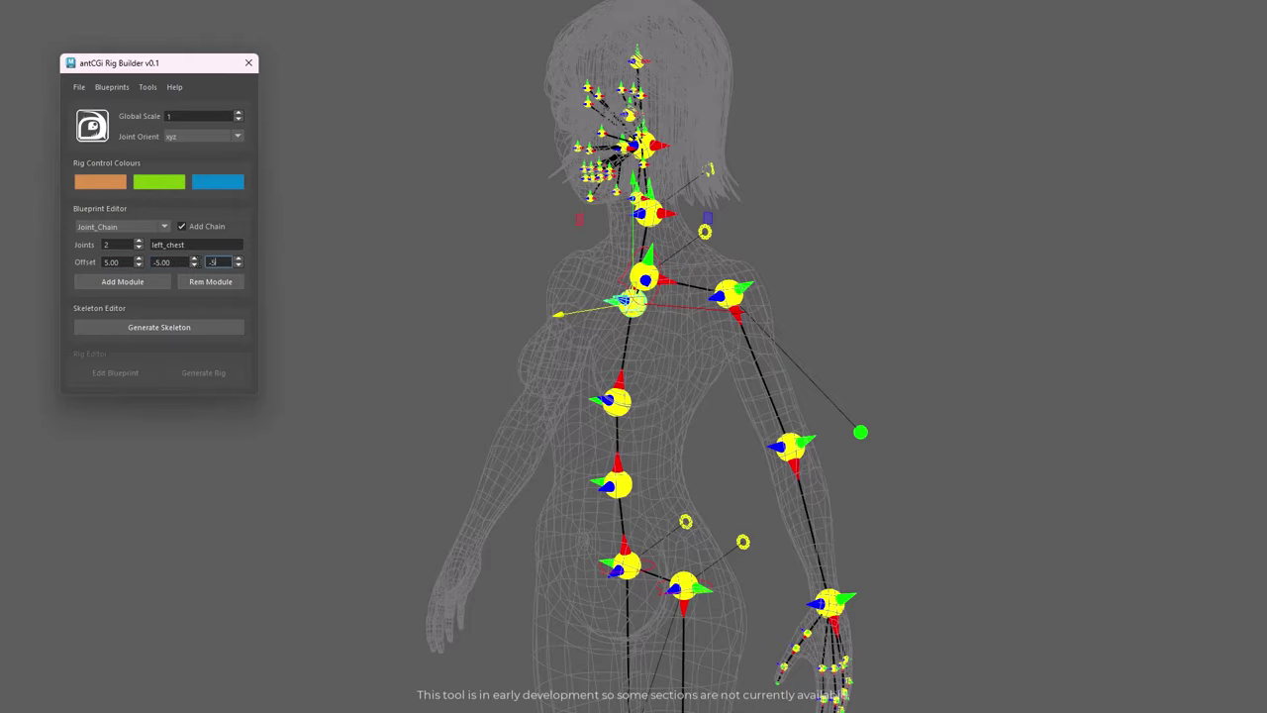
key(Return)
alt+drag(693, 341, 698, 360)
click(122, 281)
scroll(551, 363, down, 5)
scroll(687, 465, up, 5)
Move the left_chest chain forward from behind the spine into the character's chest
alt+drag(552, 362, 579, 436)
click(562, 385)
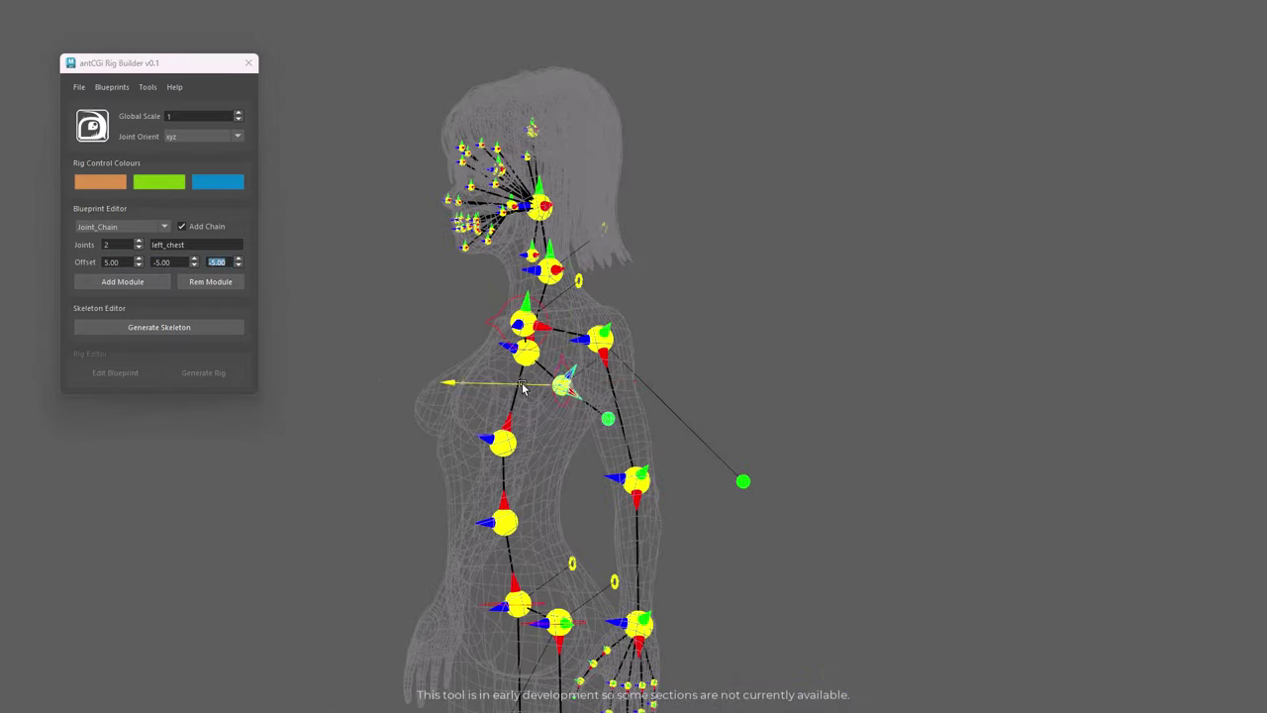
drag(522, 385, 445, 384)
Fit the left_chest chain's end and root locators to the character's left breast, checking from front and side
scroll(797, 425, up, 4)
click(444, 495)
alt+drag(410, 504, 667, 486)
alt+middle_drag(667, 486, 478, 486)
scroll(631, 332, up, 3)
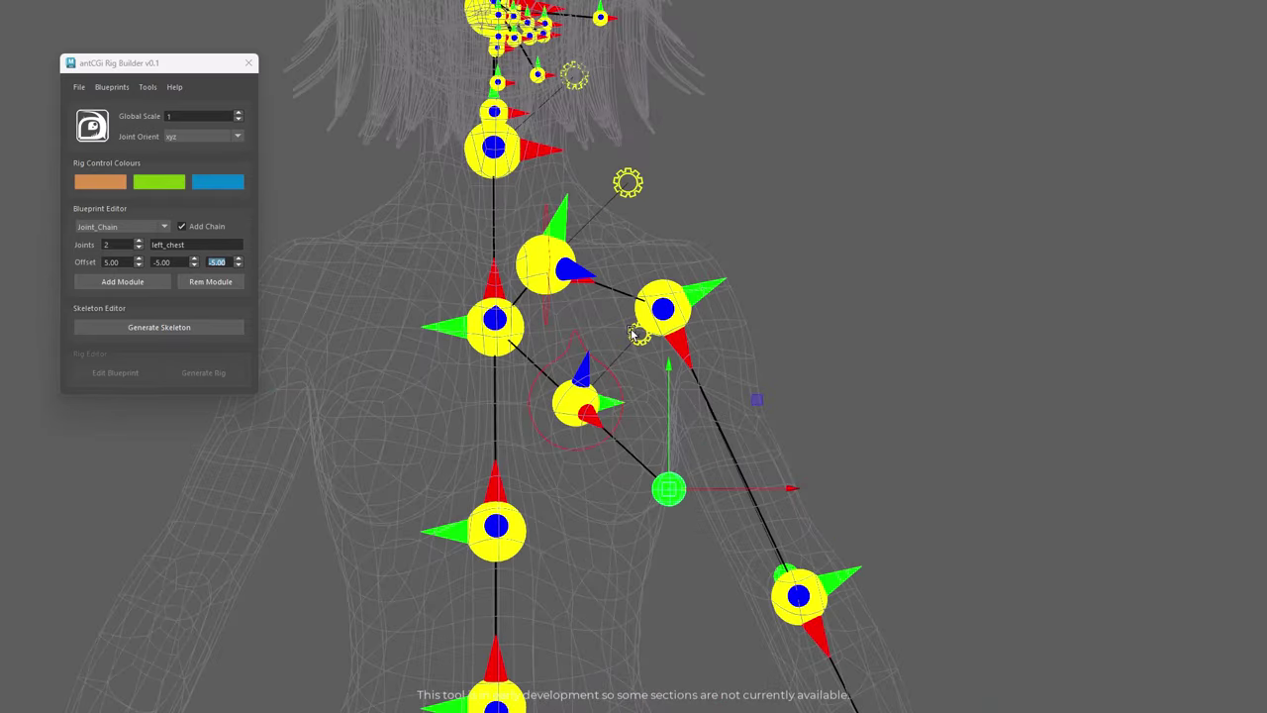
alt+drag(632, 334, 534, 381)
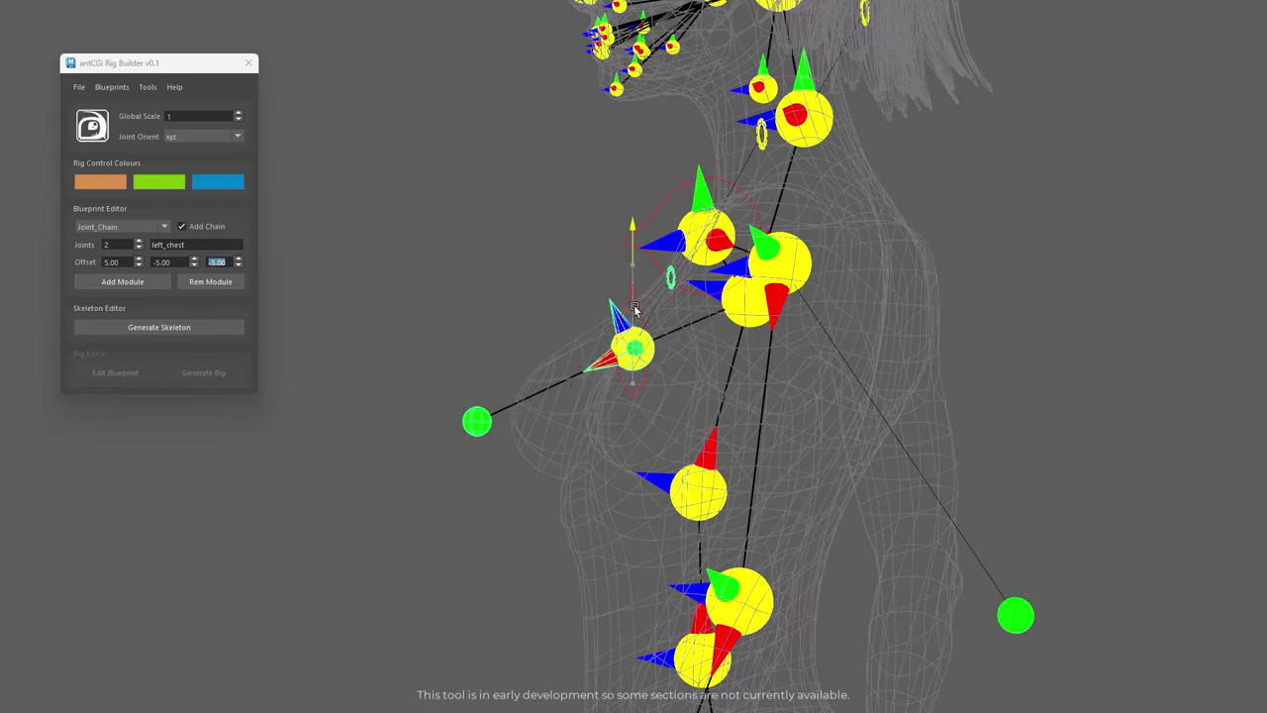
alt+drag(635, 309, 672, 345)
alt+drag(656, 442, 515, 416)
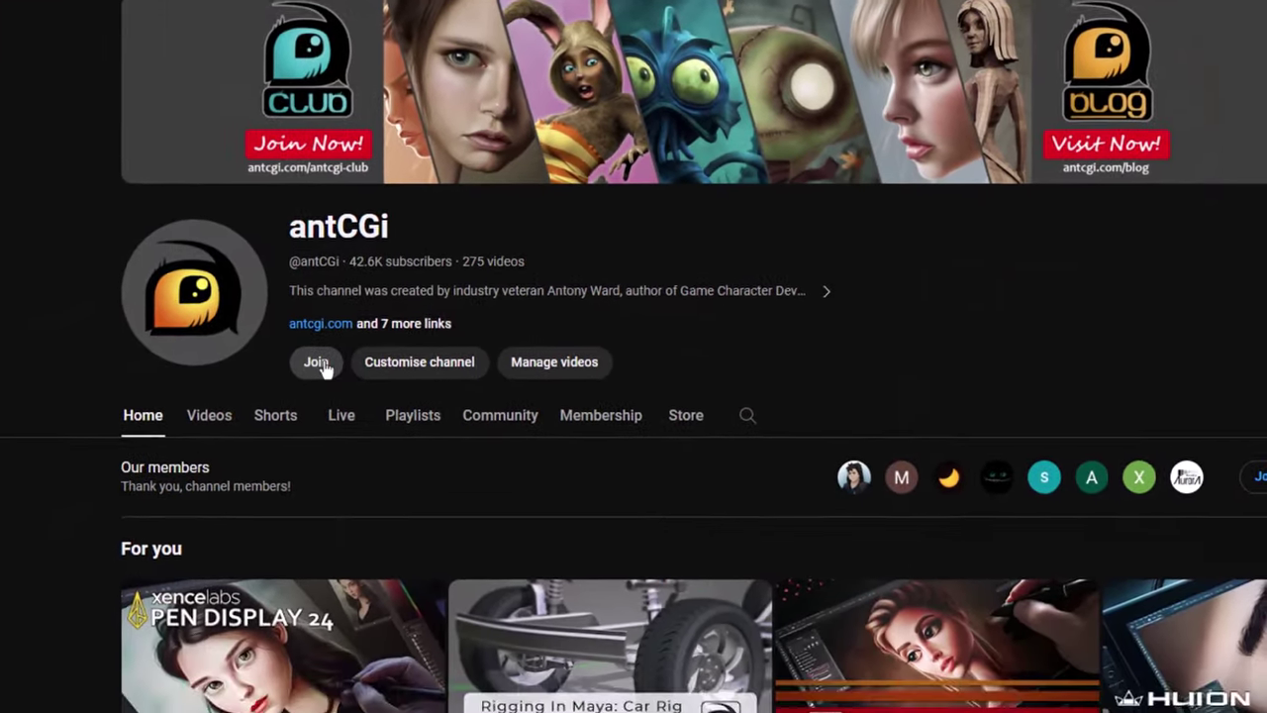
Switch to the browser and show antCGi's YouTube channel and the £3 monthly donation on its Ko-fi page
click(225, 423)
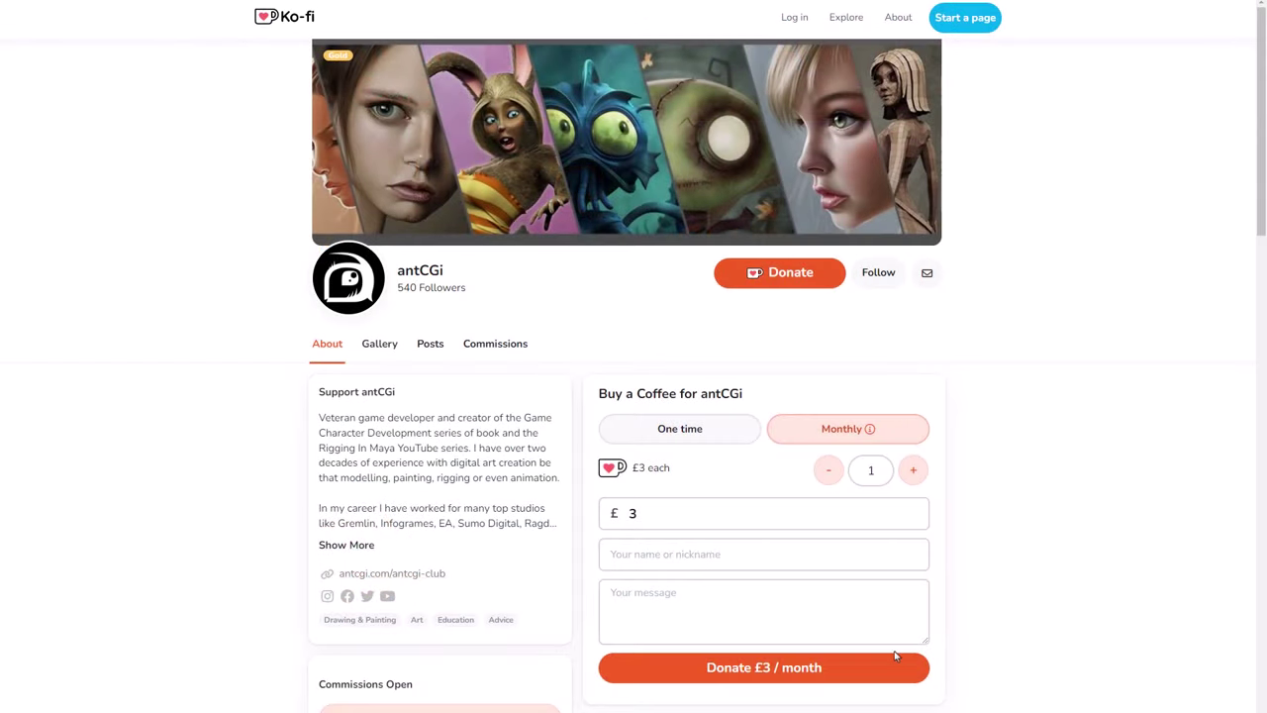
click(765, 669)
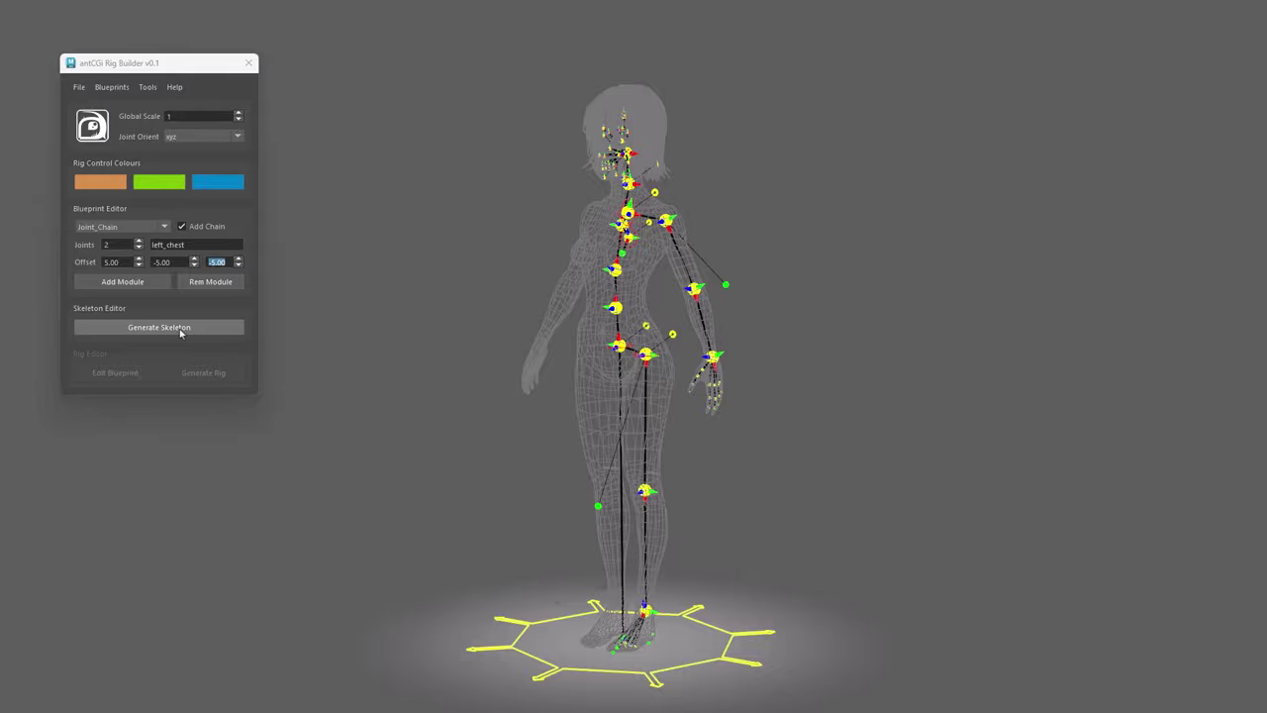
Generate the skeleton from the completed biped blueprint and inspect it around the character
click(159, 326)
alt+drag(882, 468, 583, 406)
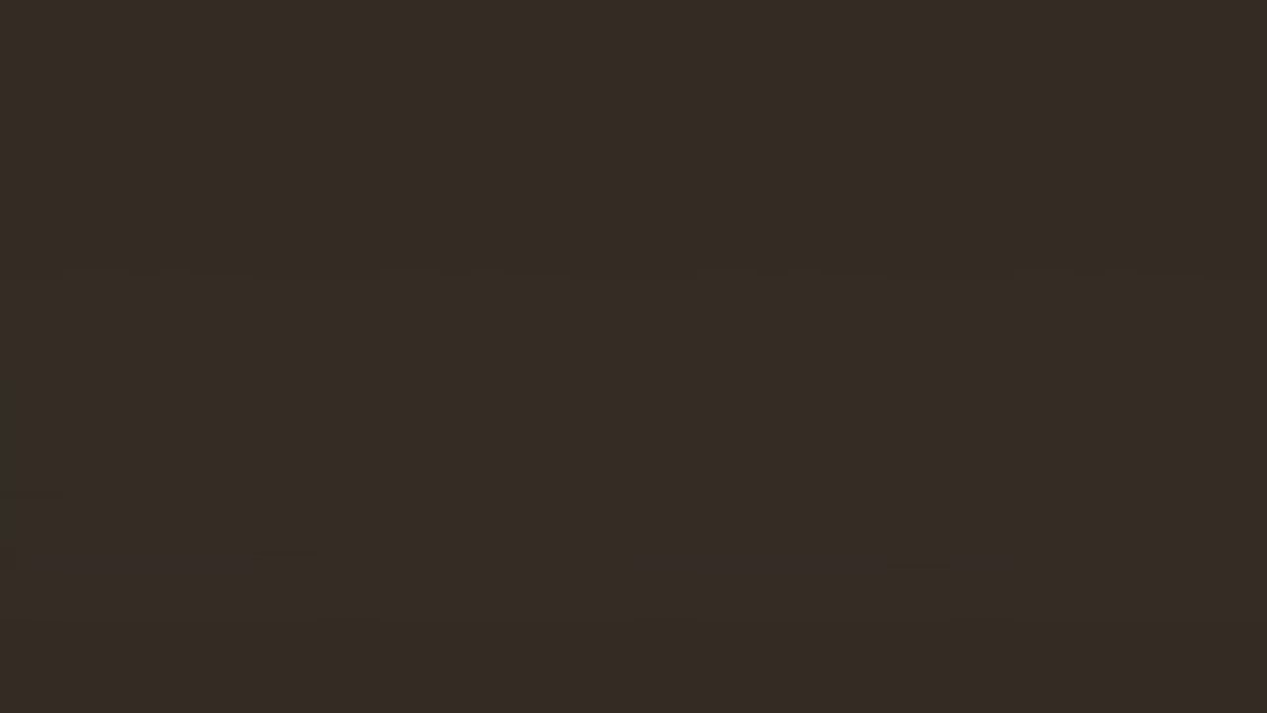